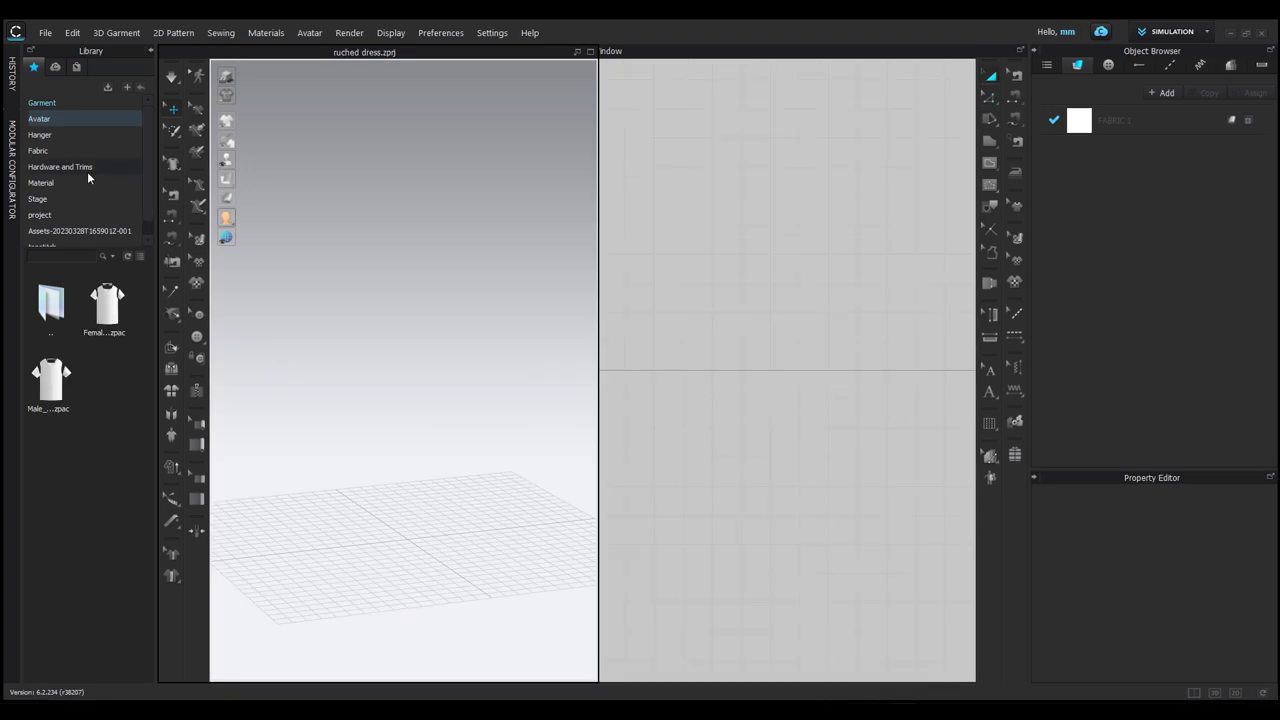
Open CORSET.zprj from the Library's project folder, proceeding past the memory warning.
left_click(60, 214)
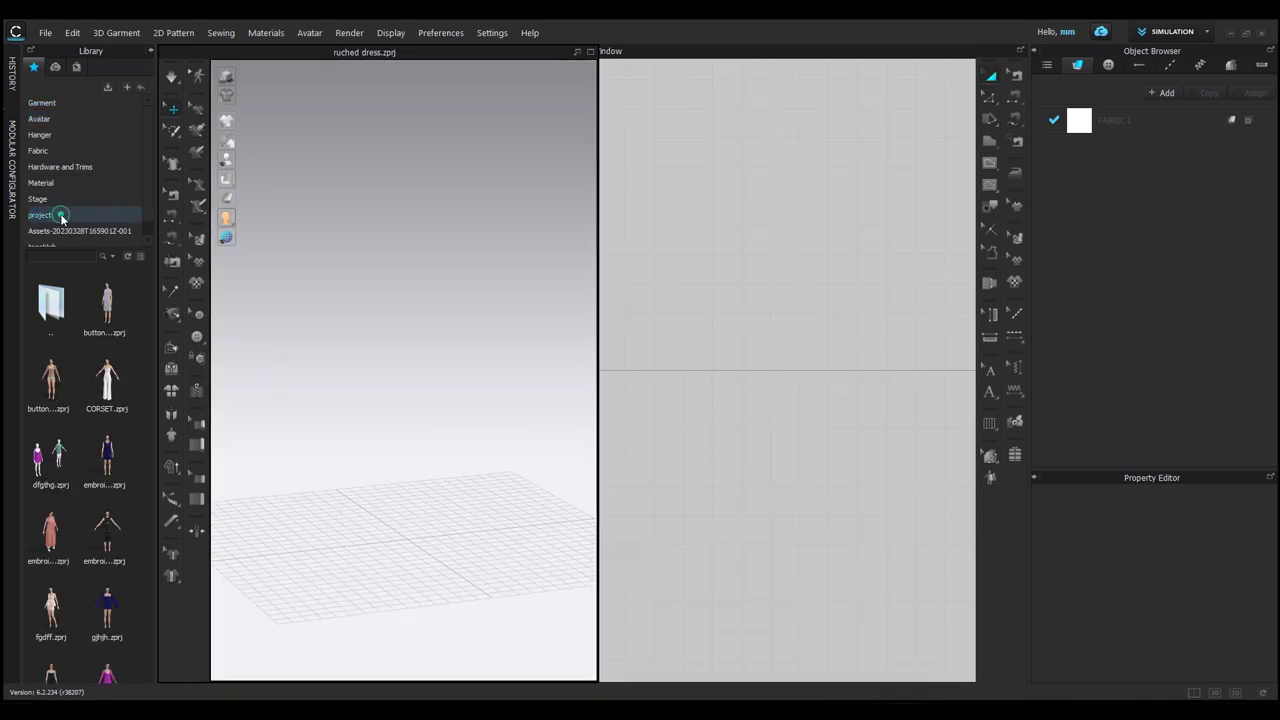
double_click(106, 392)
left_click(610, 410)
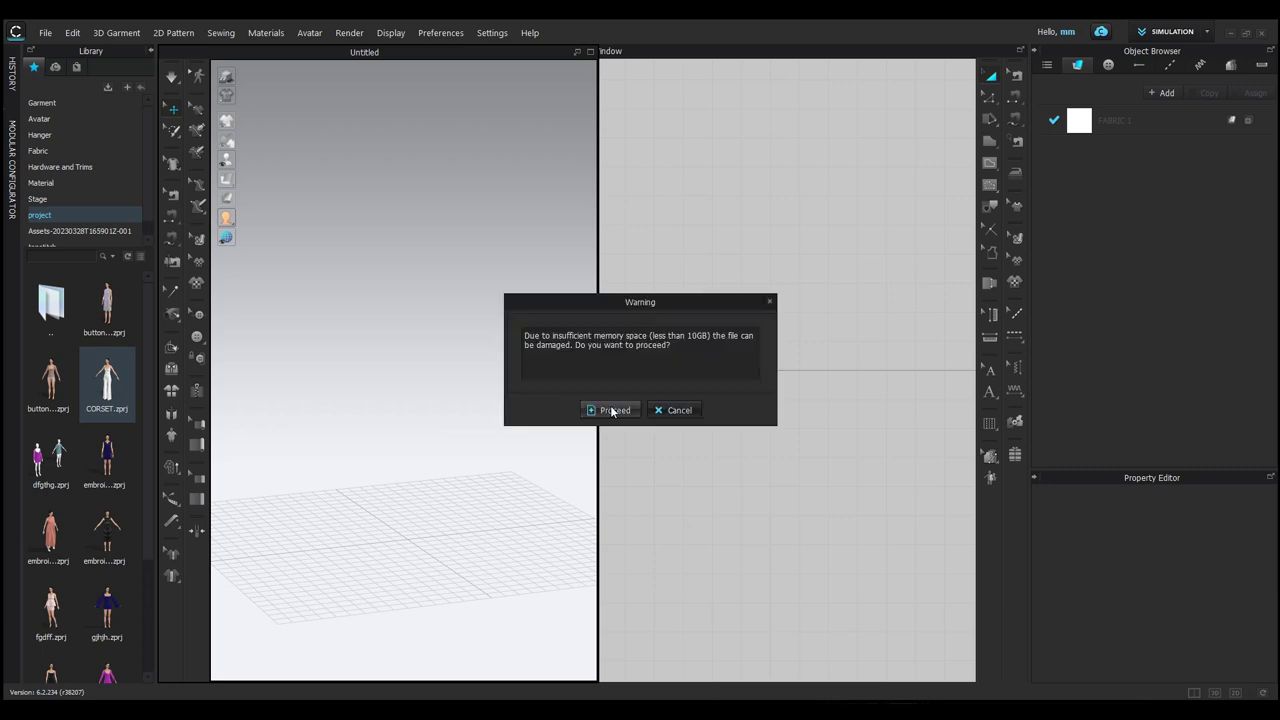
left_click(606, 407)
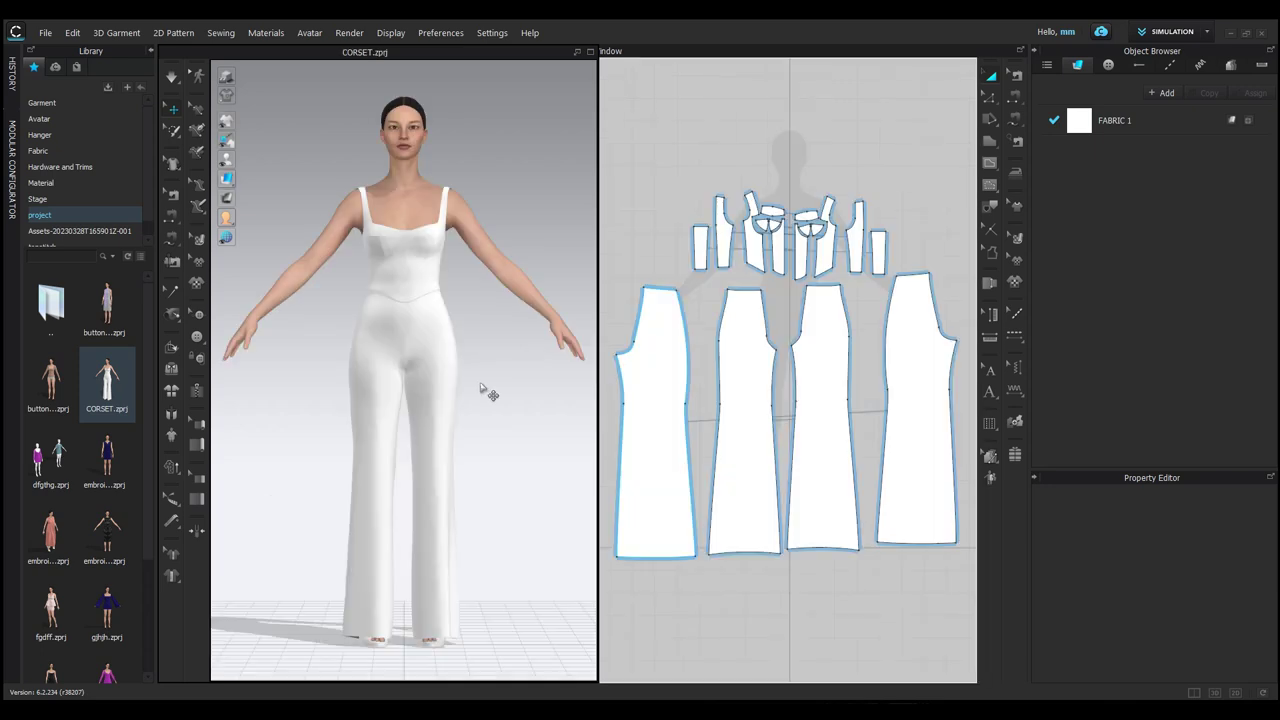
Delete the avatar, then box-select every corset jumpsuit pattern piece in the 2D window.
mouse_move(480, 383)
right_mouse_down()
mouse_move(563, 380)
mouse_move(486, 386)
mouse_move(400, 620)
mouse_move(346, 420)
mouse_move(440, 429)
mouse_move(517, 414)
mouse_move(489, 386)
mouse_move(517, 443)
mouse_move(356, 402)
mouse_move(400, 391)
mouse_move(509, 400)
mouse_move(437, 399)
mouse_move(470, 400)
right_mouse_up()
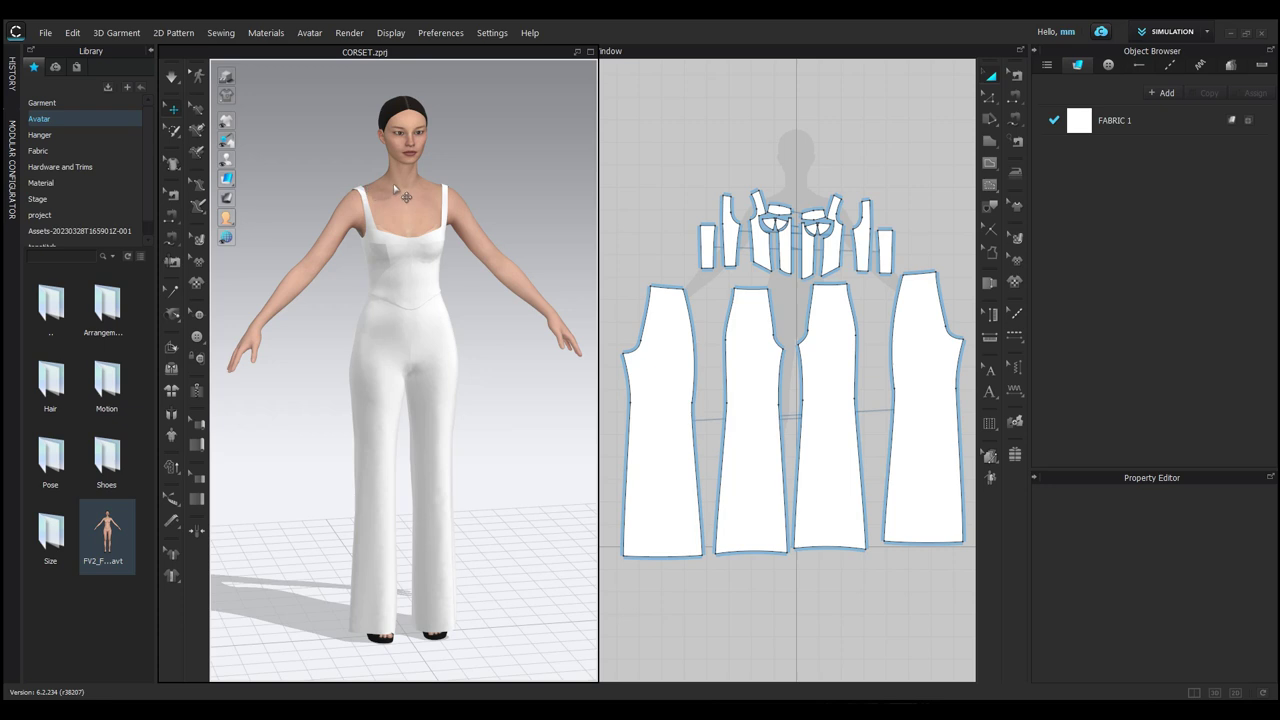
left_click(405, 205)
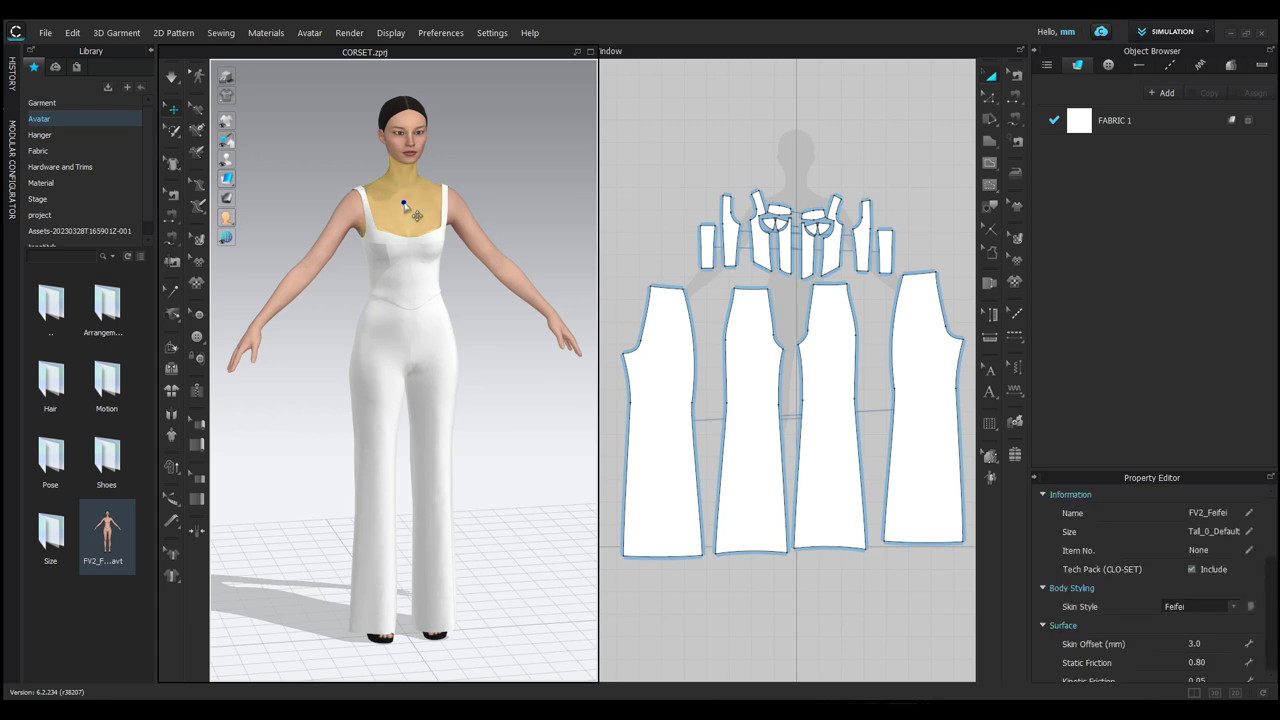
key("Delete")
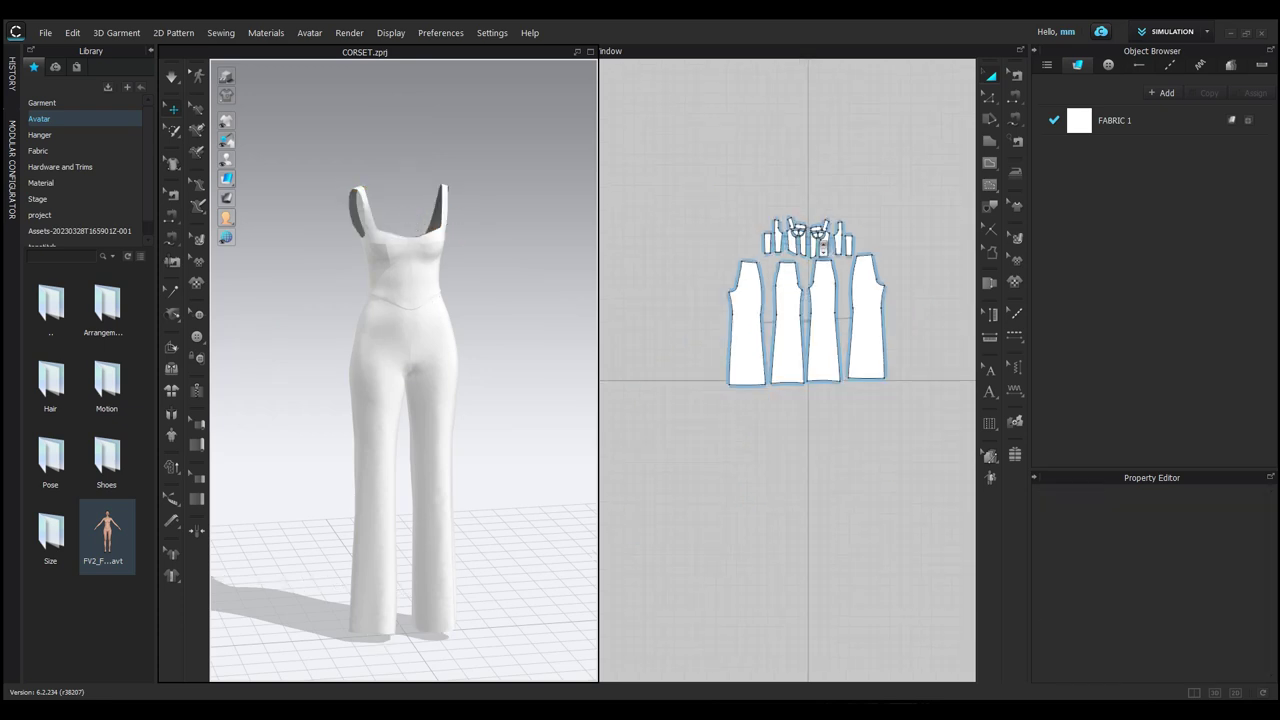
left_click_drag(694, 214, 958, 482)
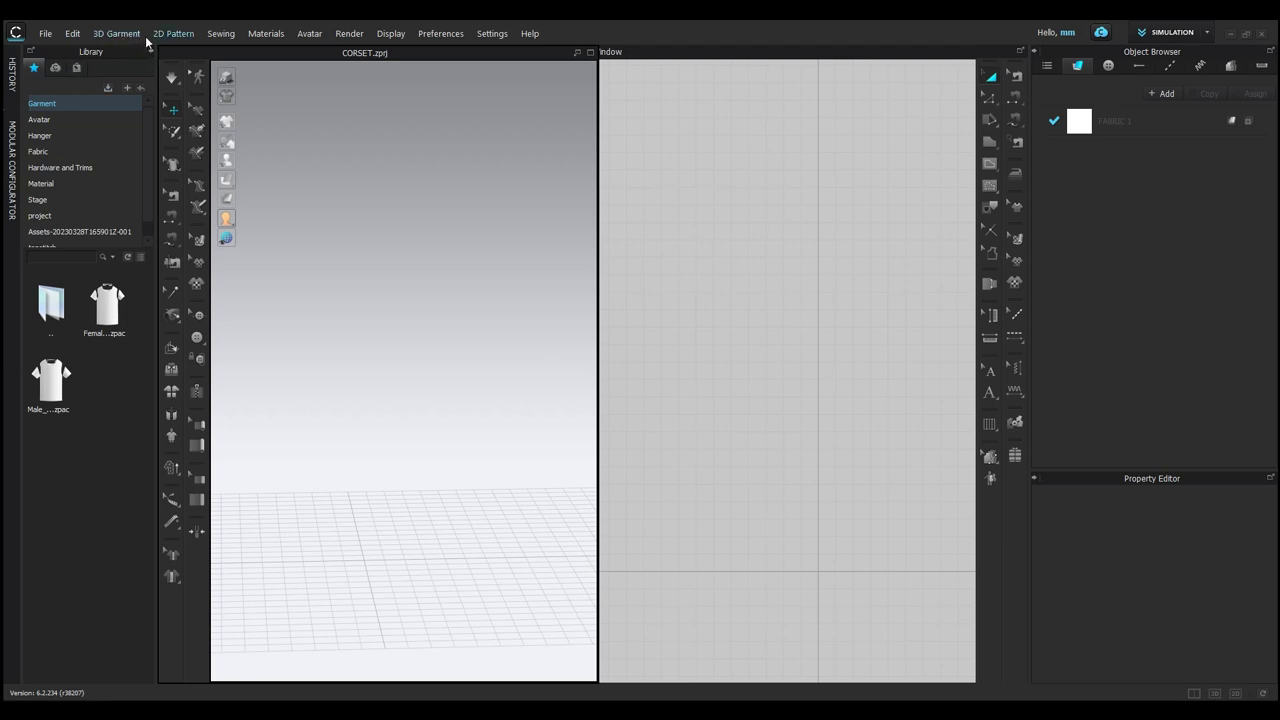
Load the FV2 avatar from the Avatar > Female_V2 library folder.
left_click(49, 121)
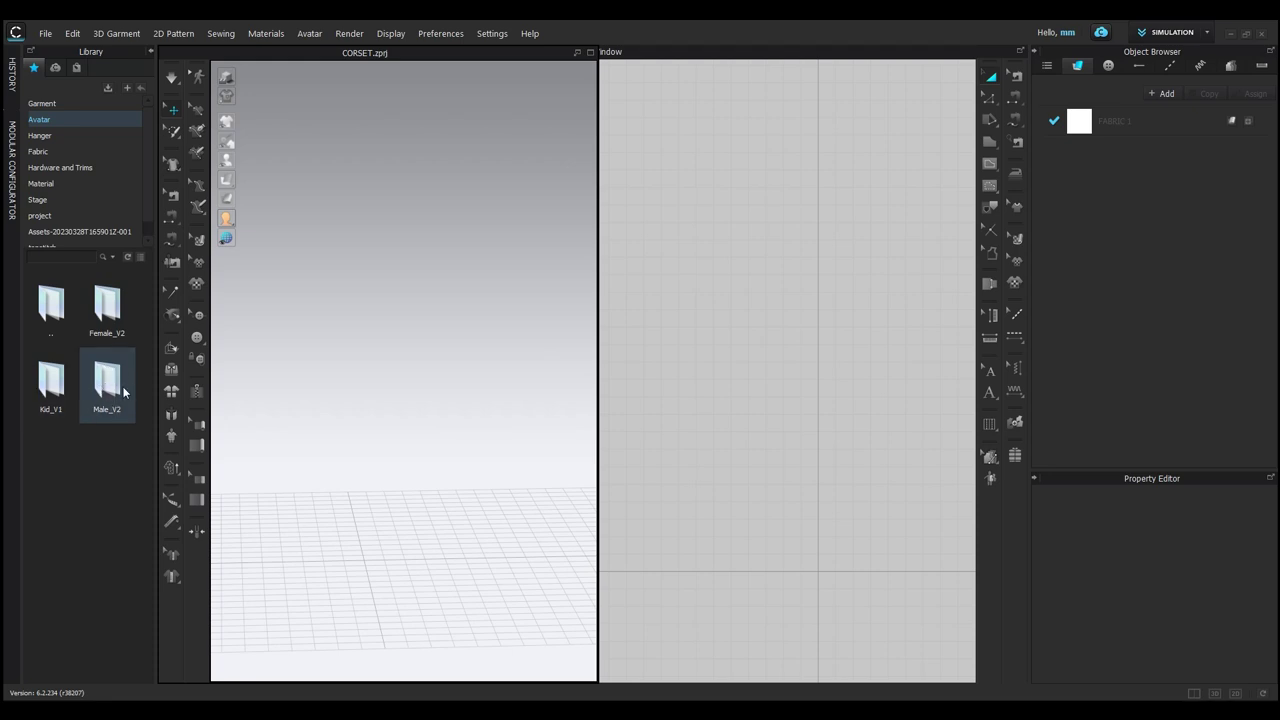
double_click(110, 308)
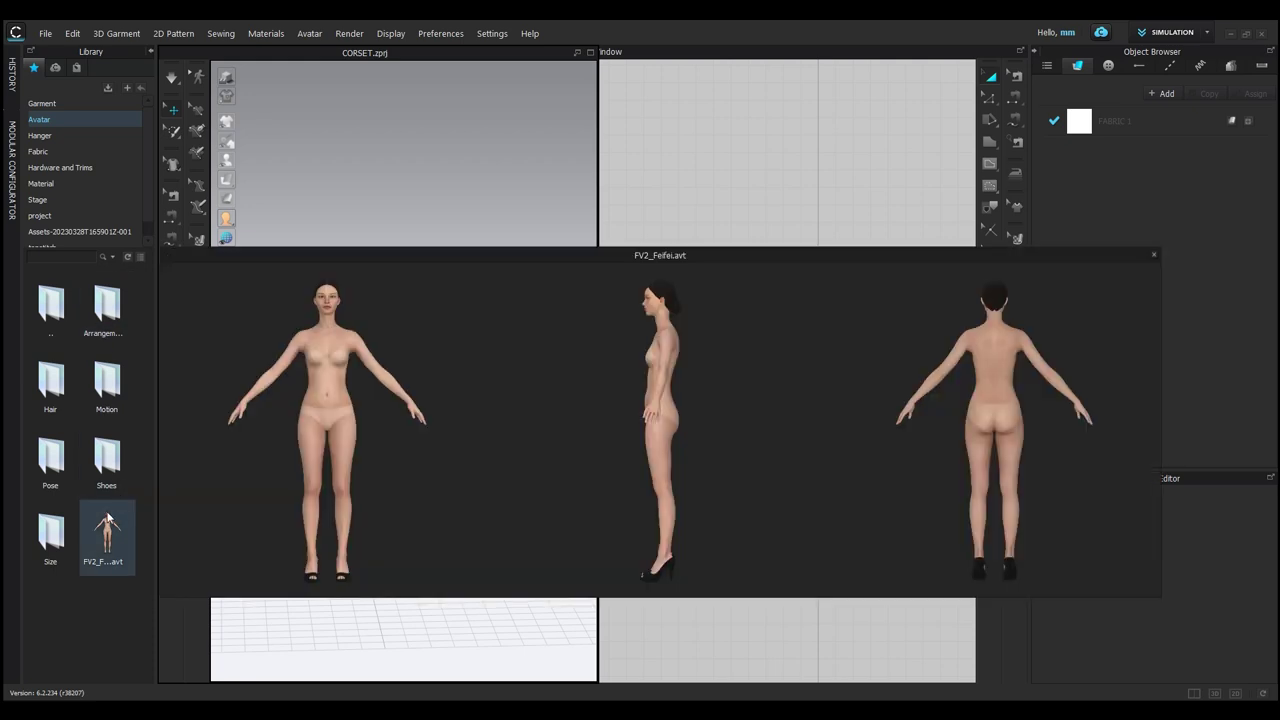
left_click(108, 518)
left_click(108, 518)
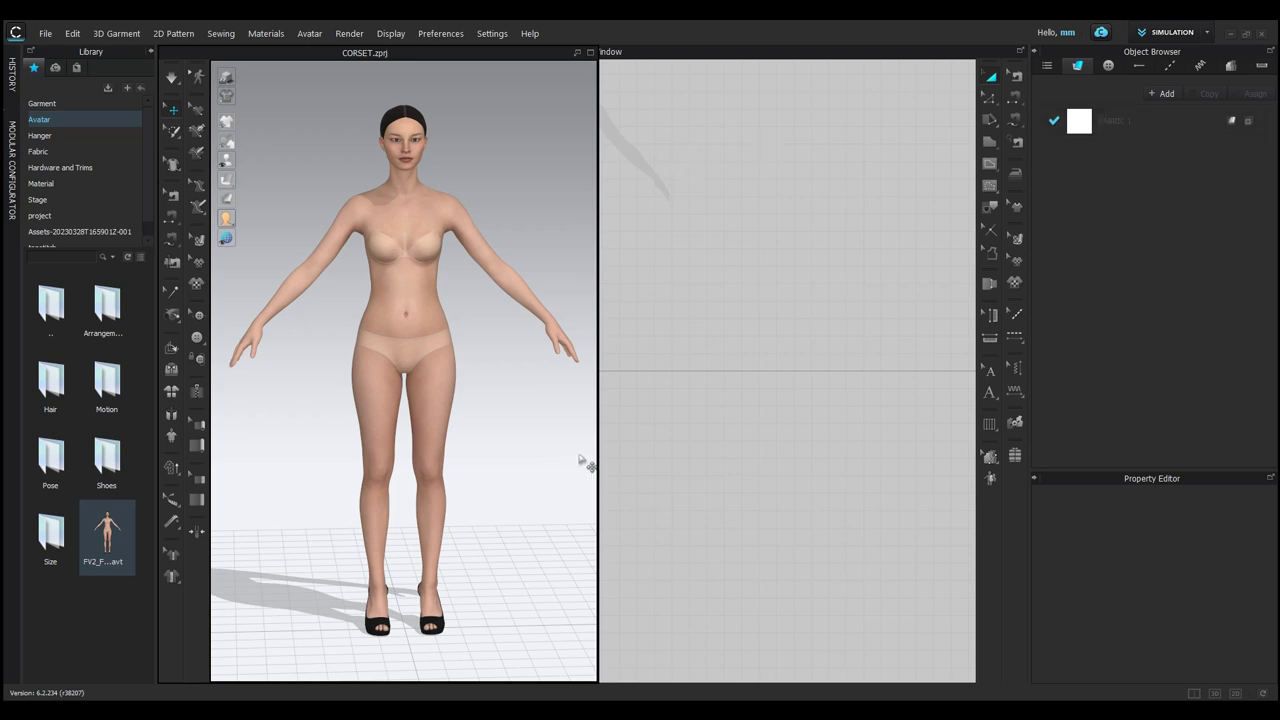
Zoom, pan and orbit the 3D view to inspect the avatar's chest, side, legs and shoes.
scroll(429, 423, "up", 5)
middle_click_drag(423, 423, 436, 252)
right_click_drag(402, 408, 321, 137)
middle_click_drag(321, 137, 408, 20)
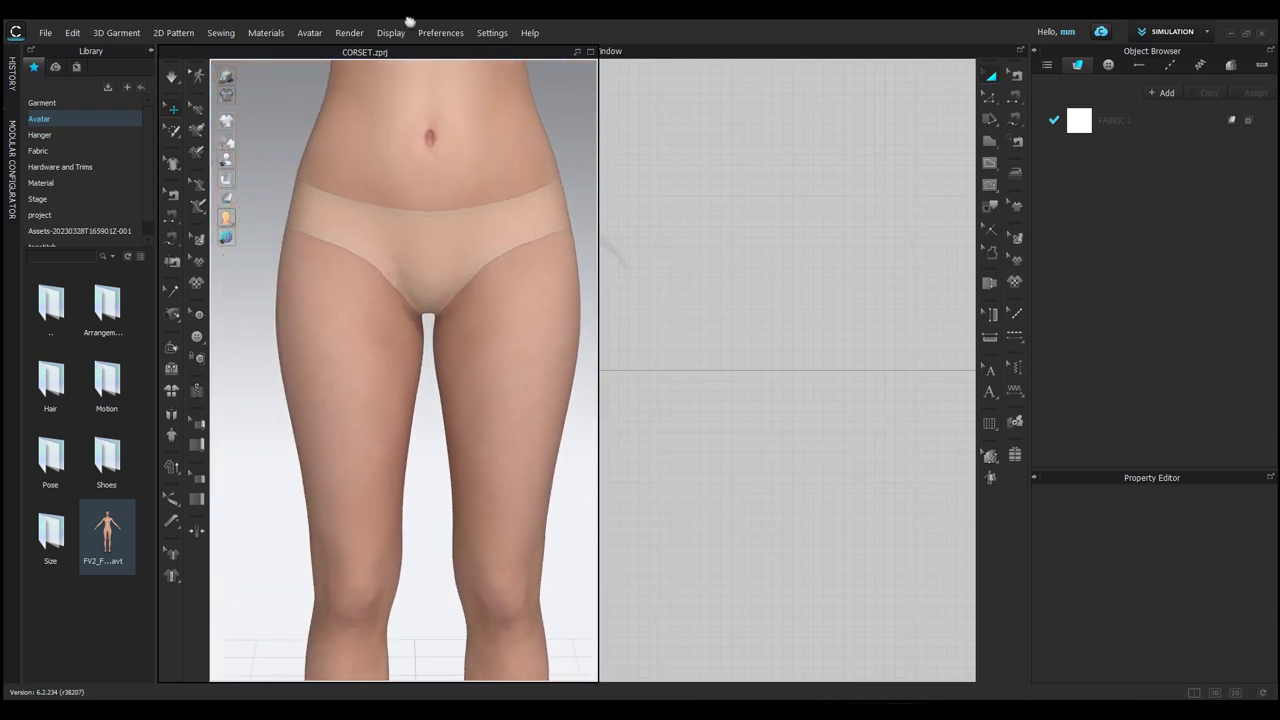
middle_click_drag(463, 331, 397, 246)
middle_click_drag(457, 403, 332, 316)
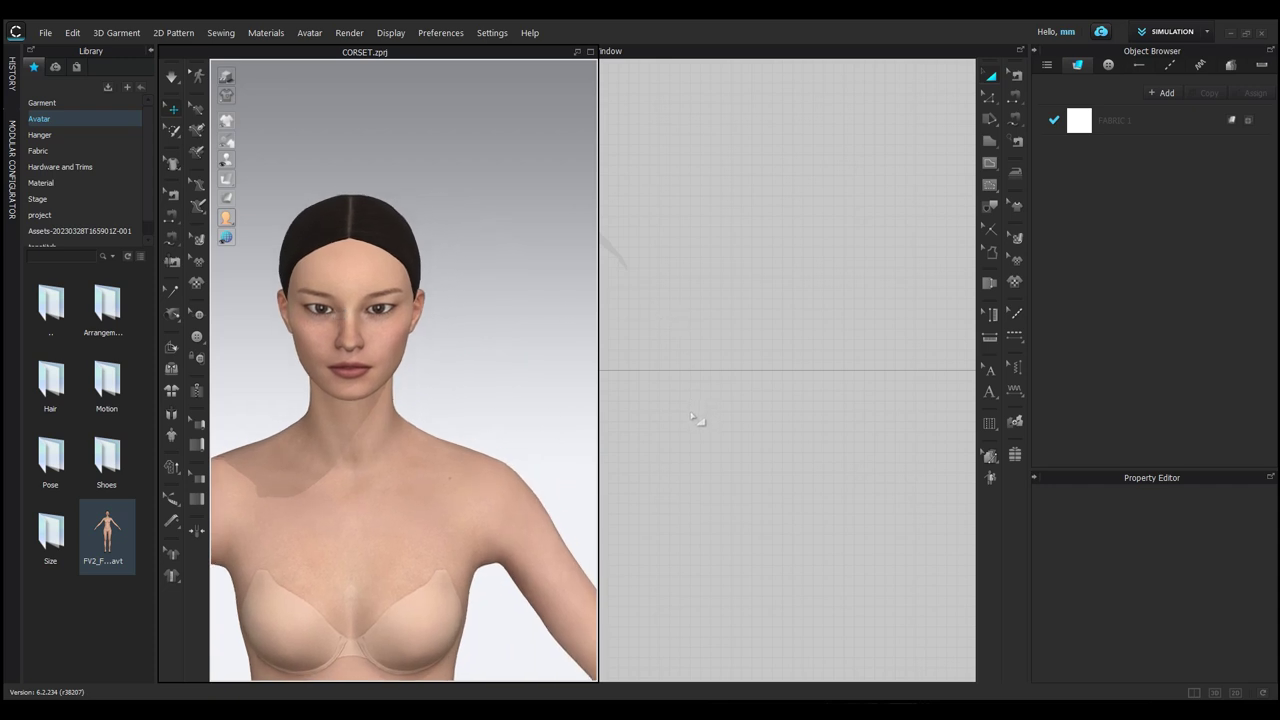
scroll(717, 371, "down", 3)
Zoom and pan the 2D window until the torso silhouette fills the view.
middle_click_drag(929, 406, 866, 523)
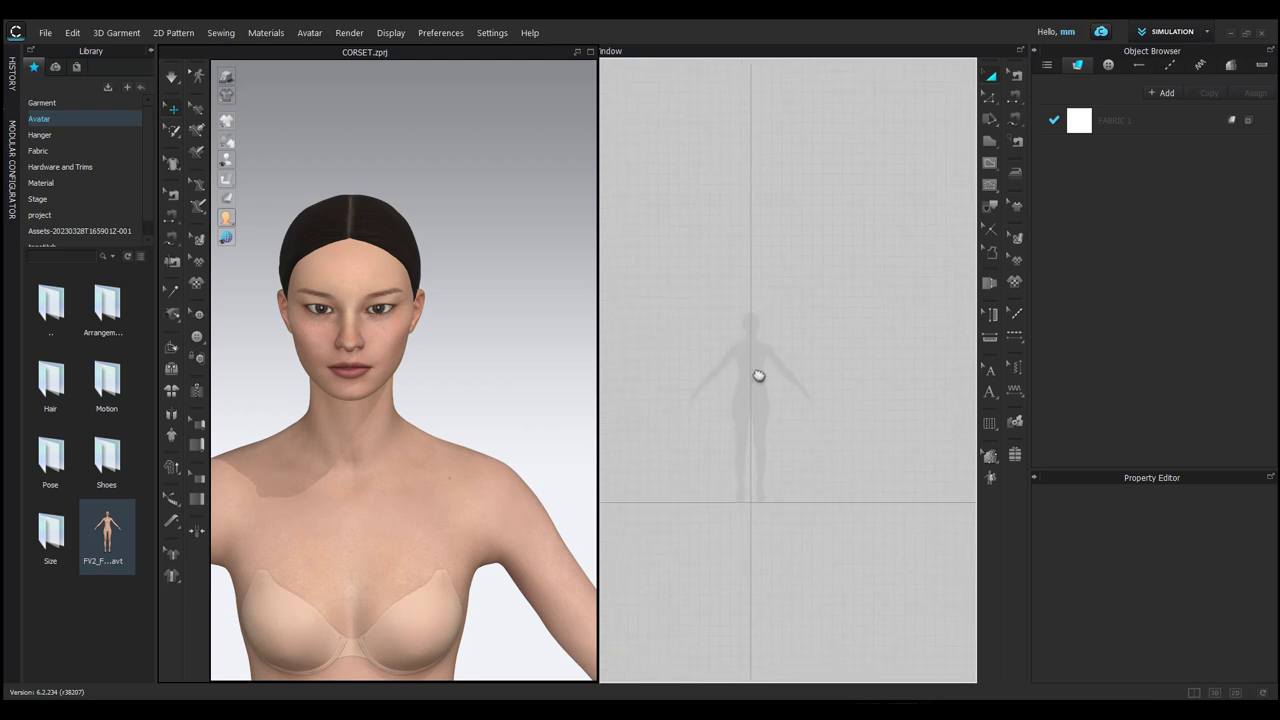
middle_click_drag(758, 375, 815, 410)
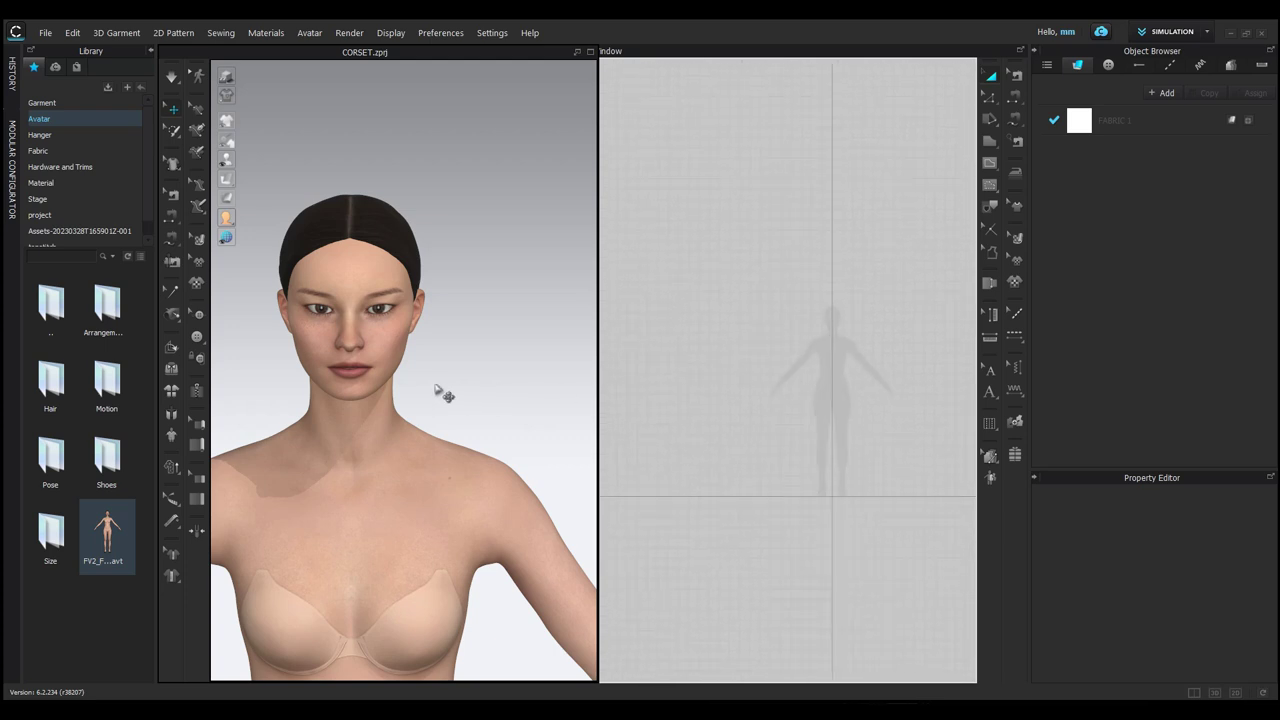
scroll(368, 310, "up", 2)
scroll(372, 305, "down", 5)
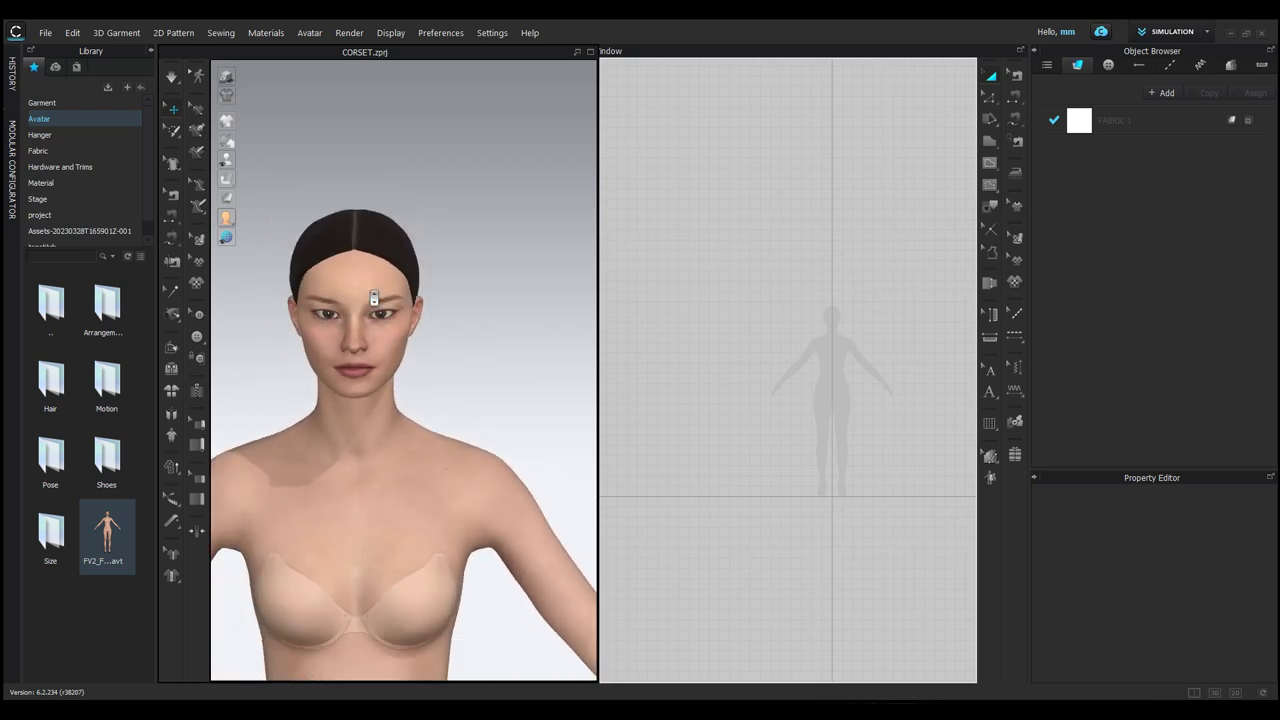
scroll(817, 330, "up", 2)
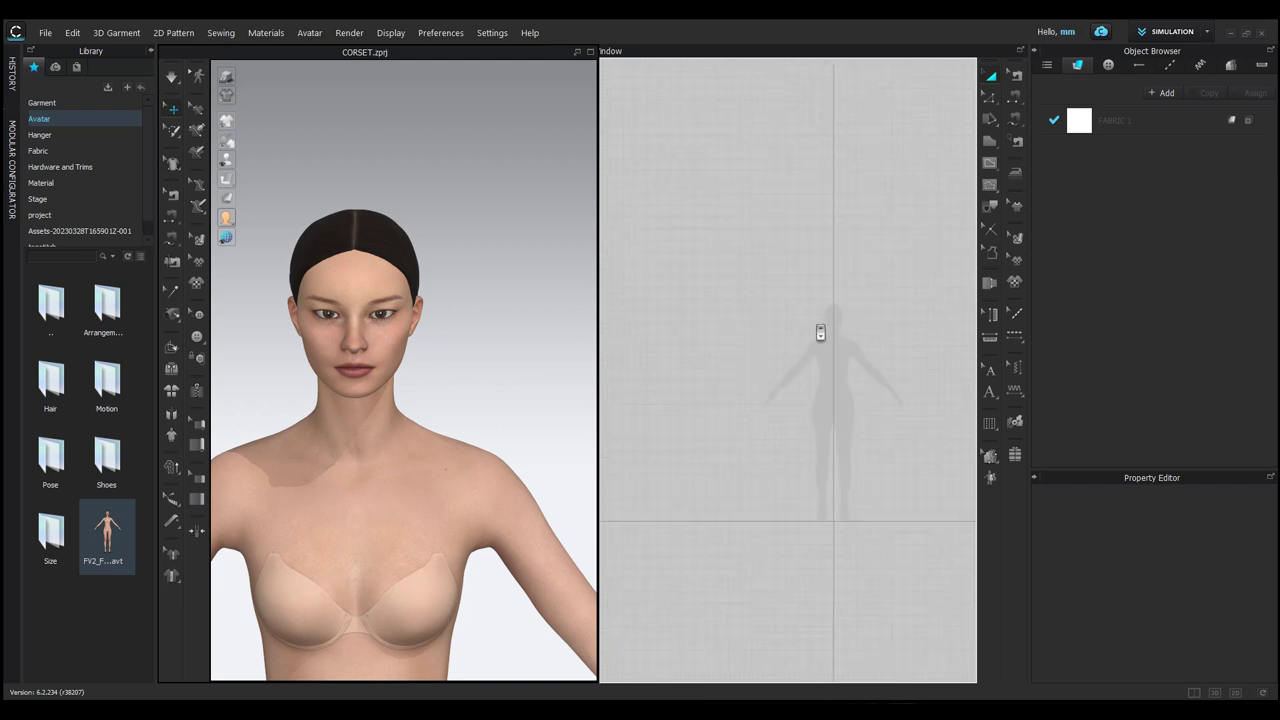
scroll(820, 331, "up", 3)
scroll(820, 331, "down", 3)
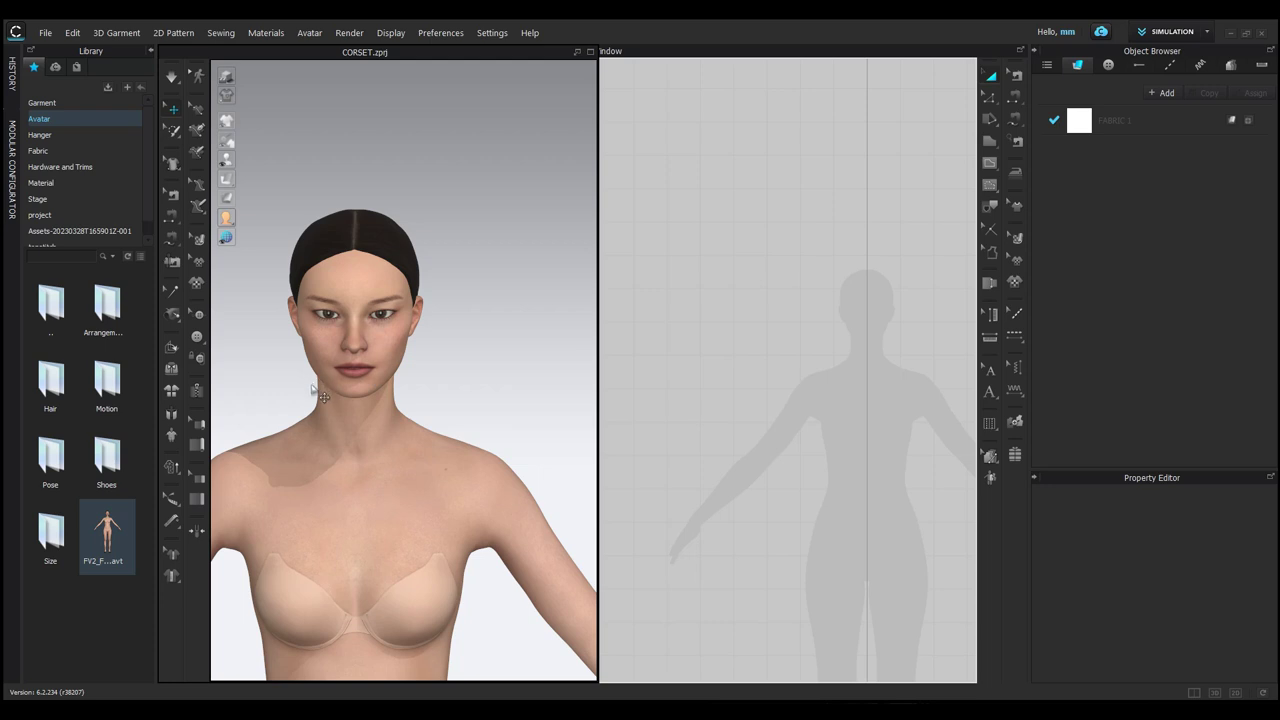
scroll(322, 397, "down", 5)
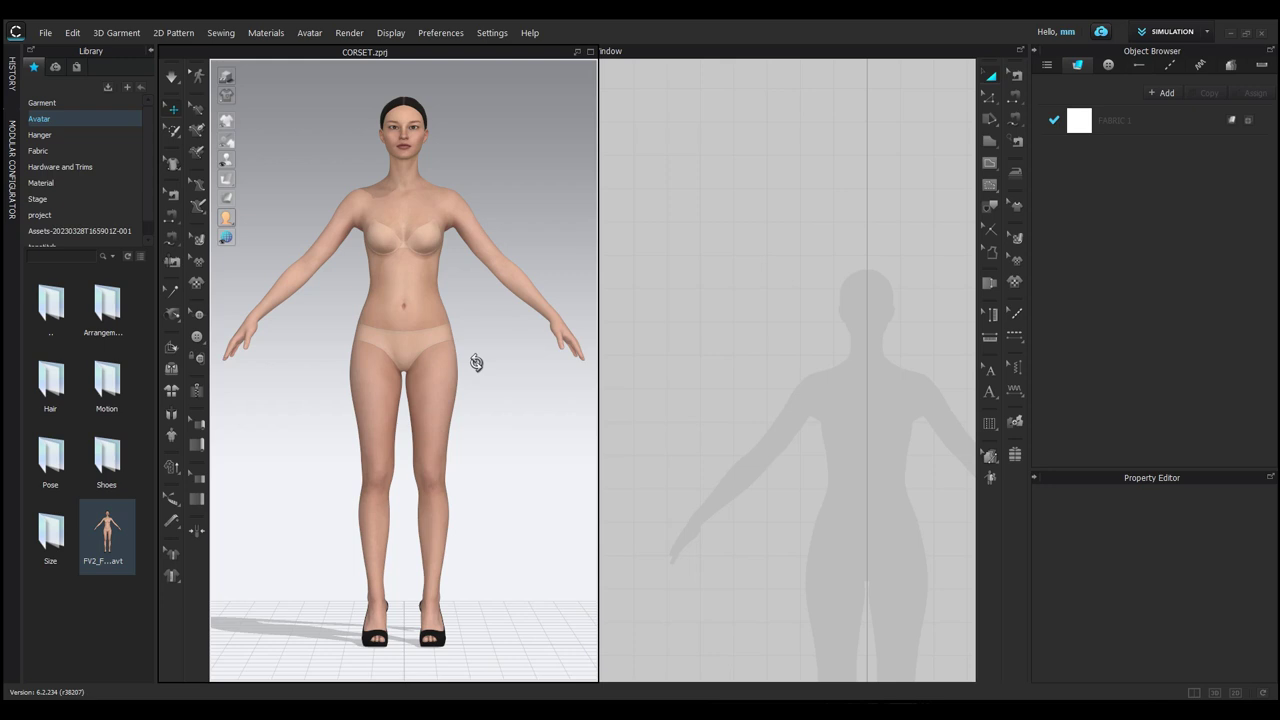
mouse_move(476, 362)
right_mouse_down()
mouse_move(326, 367)
mouse_move(654, 376)
mouse_move(251, 368)
mouse_move(520, 383)
mouse_move(494, 380)
right_mouse_up()
scroll(891, 424, "up", 2)
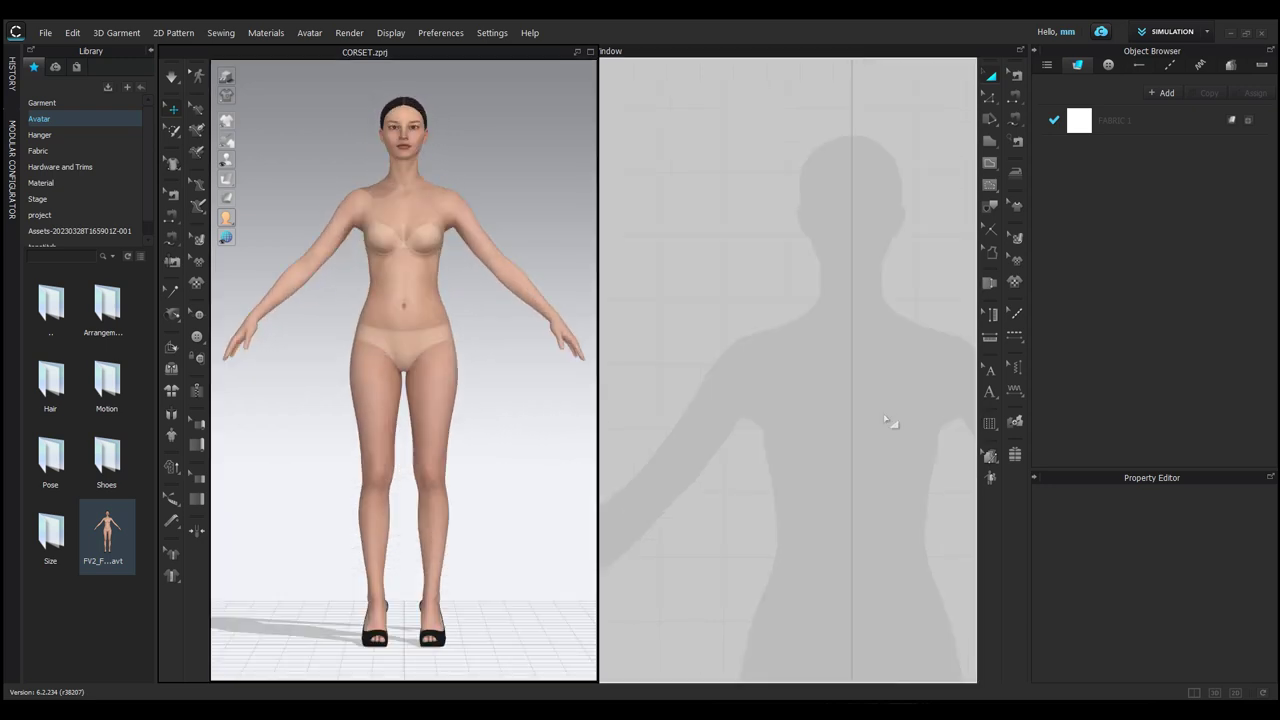
right_click_drag(890, 401, 785, 322)
scroll(785, 322, "up", 2)
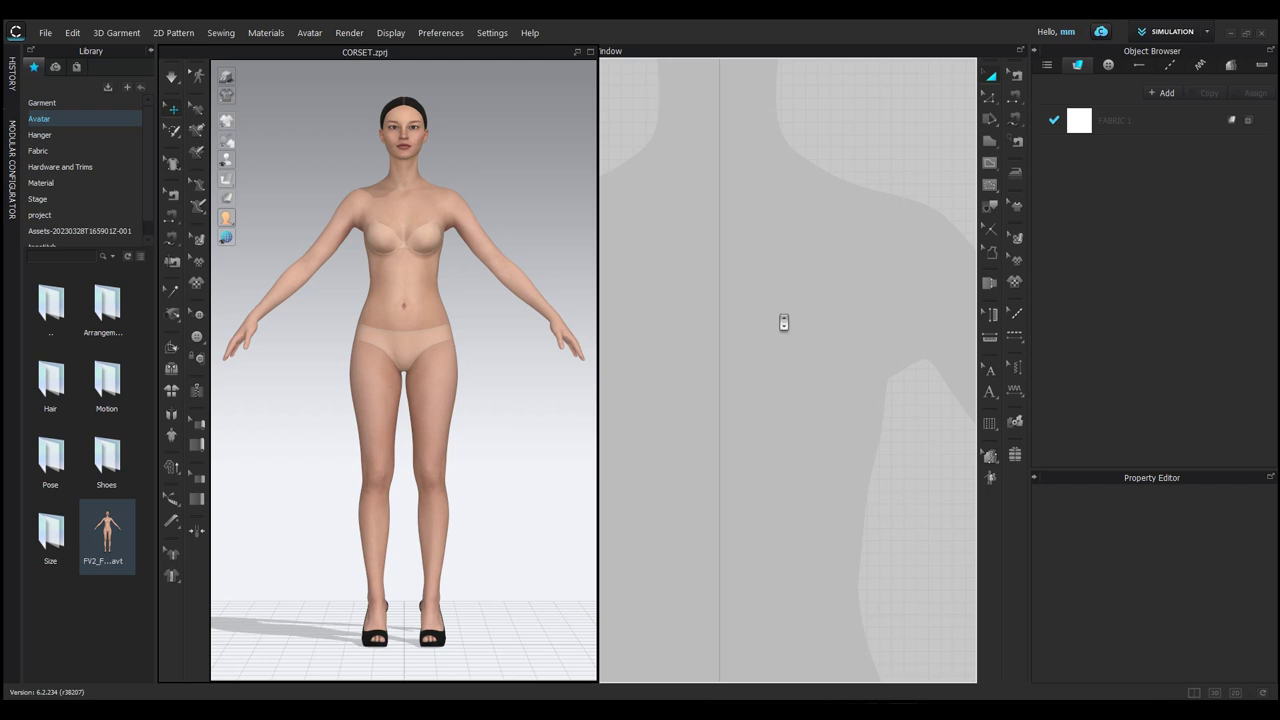
scroll(784, 322, "down", 3)
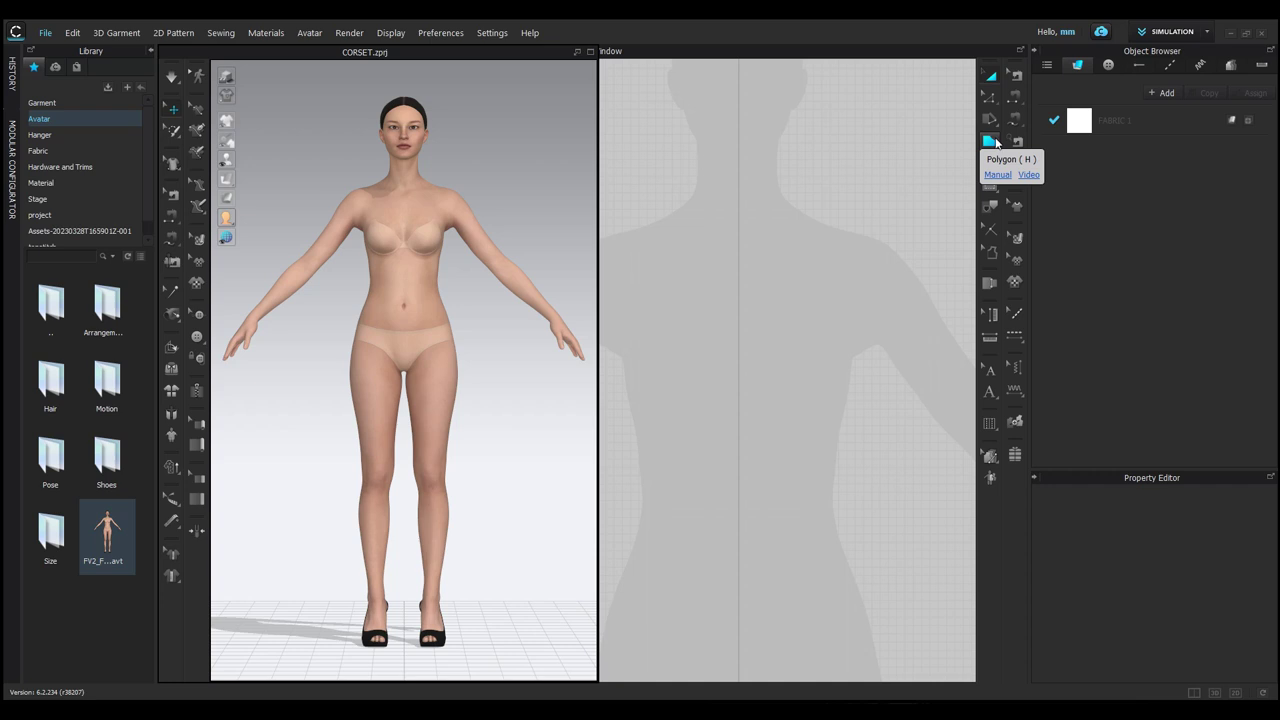
Draw the closed half front bodice with curved neckline, shoulder, curved armhole, side seam and hem.
left_click(993, 142)
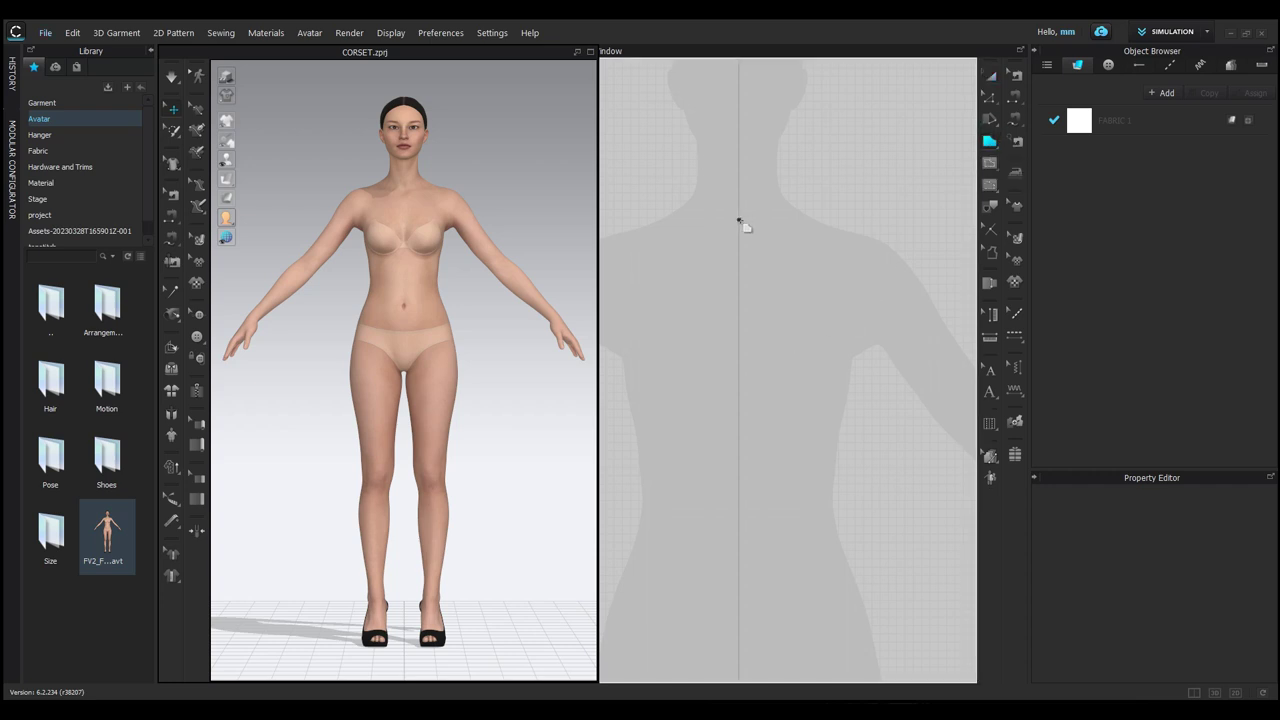
left_click(739, 237)
left_click_drag(814, 208, 847, 172)
left_click_drag(818, 212, 866, 238)
left_click_drag(865, 234, 862, 232)
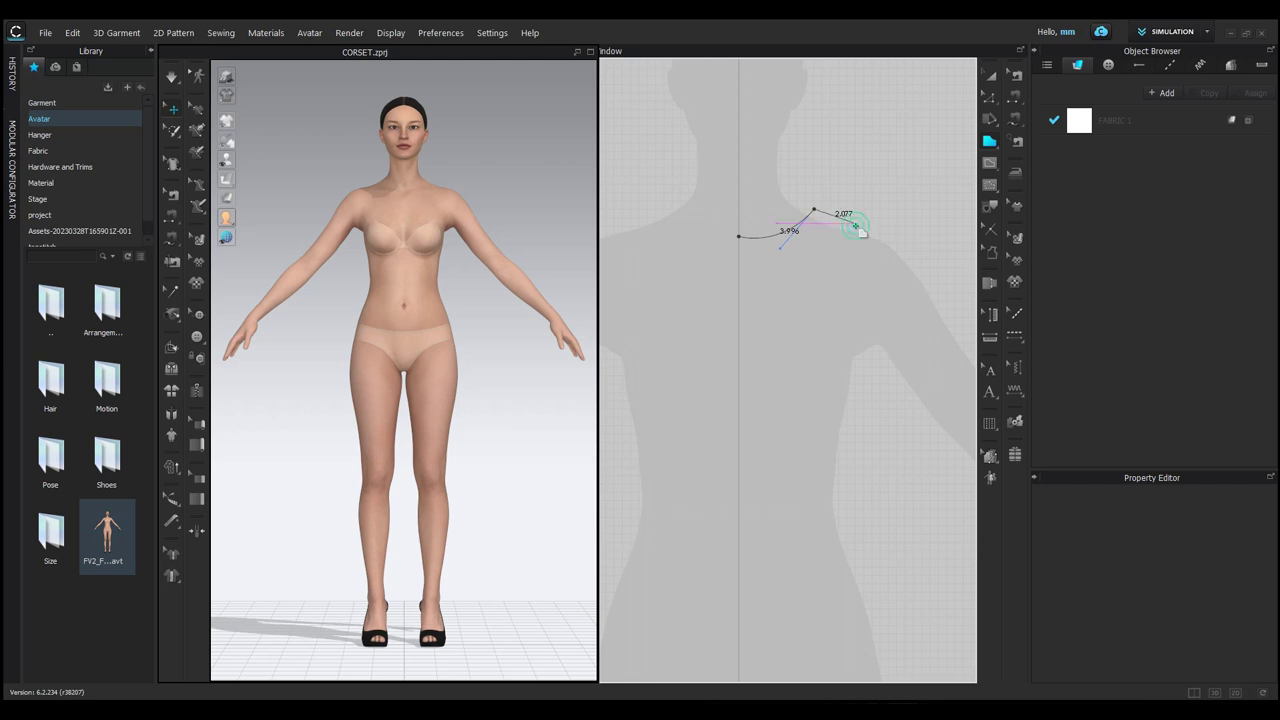
left_click(855, 223)
left_click_drag(861, 398, 929, 465)
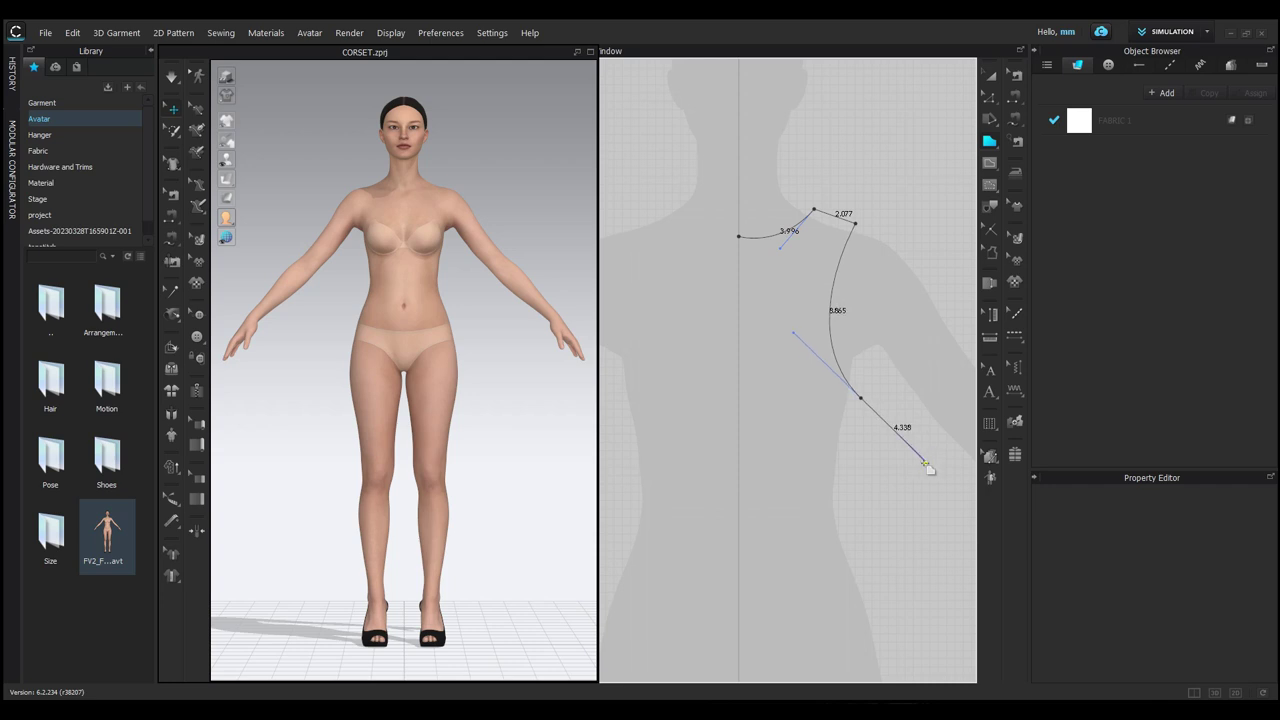
left_click_drag(927, 467, 928, 463)
left_click(864, 397)
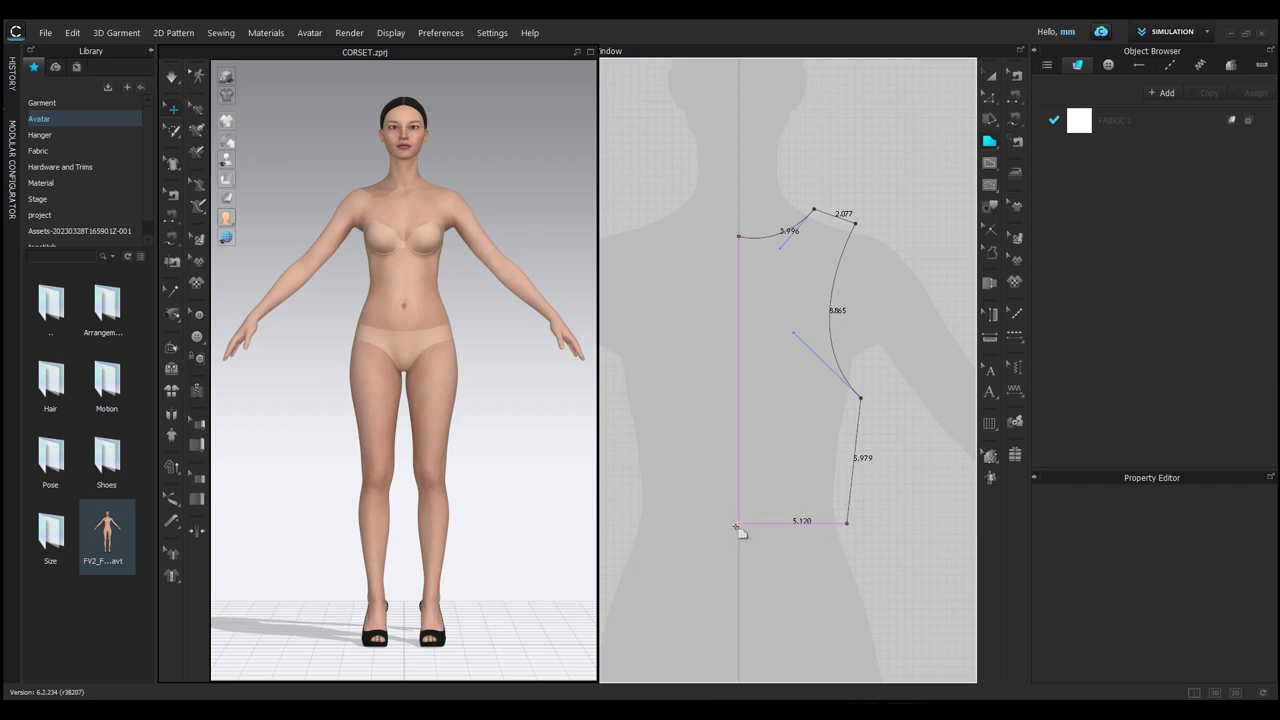
left_click(738, 523)
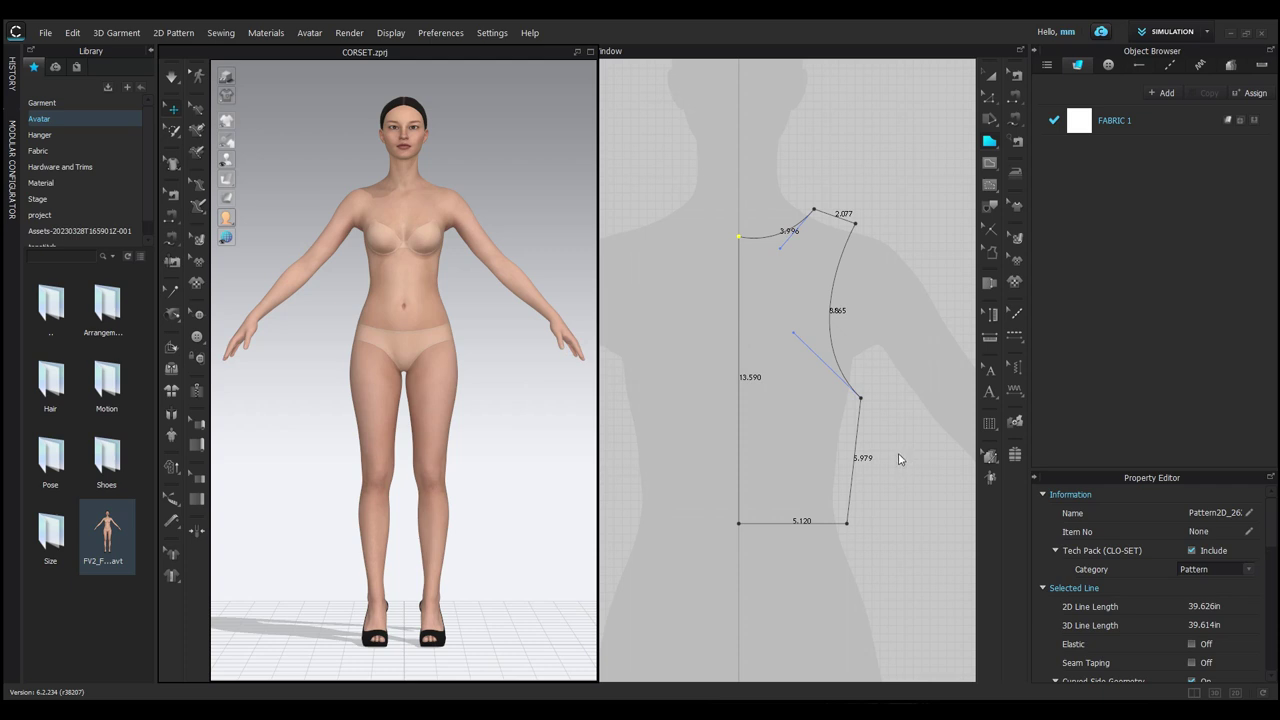
key("a")
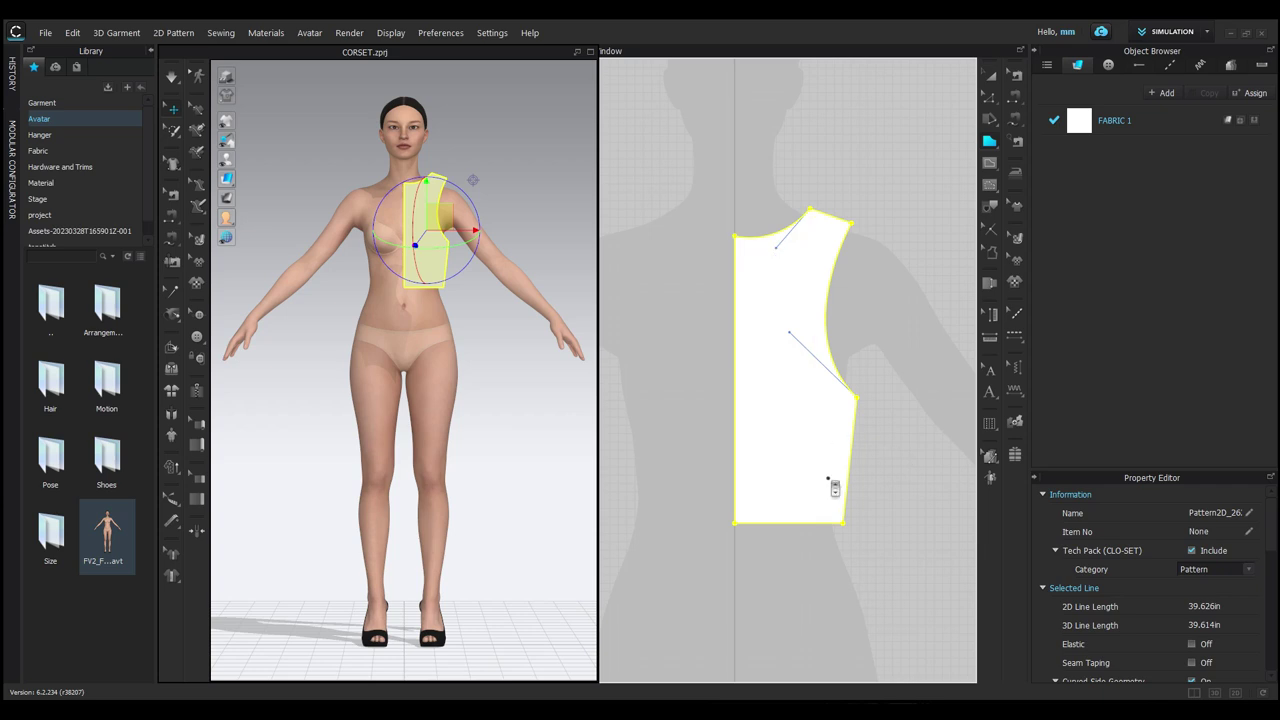
Draw a closed half skirt below the bodice with a 5.784 waist and curved side seam.
scroll(833, 486, "up", 2)
scroll(833, 486, "down", 3)
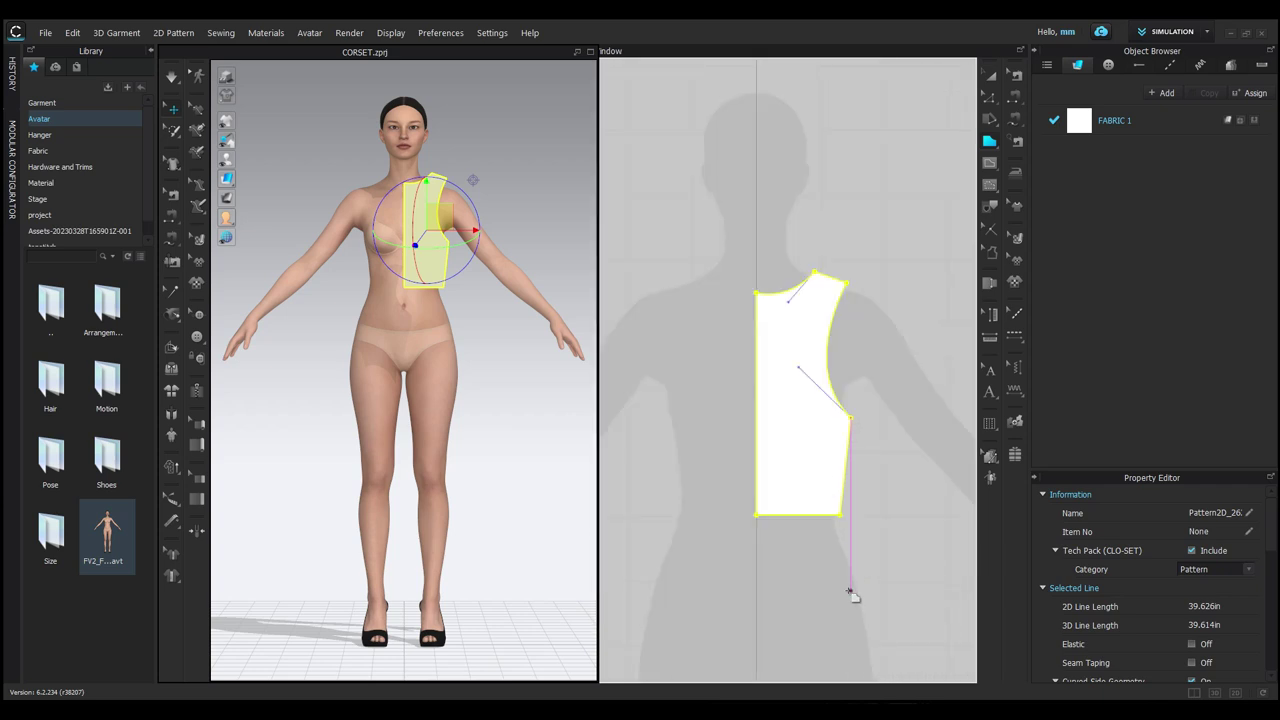
middle_click_drag(850, 593, 831, 357)
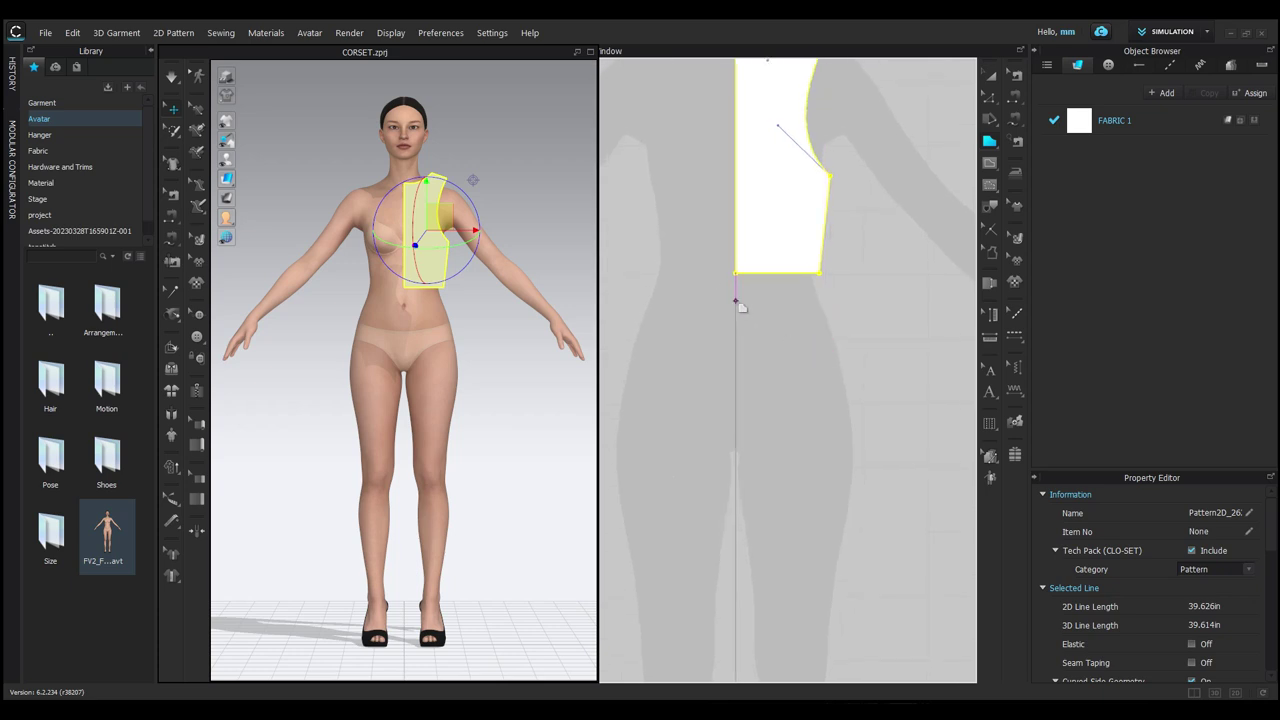
left_click(736, 300)
left_click(829, 300)
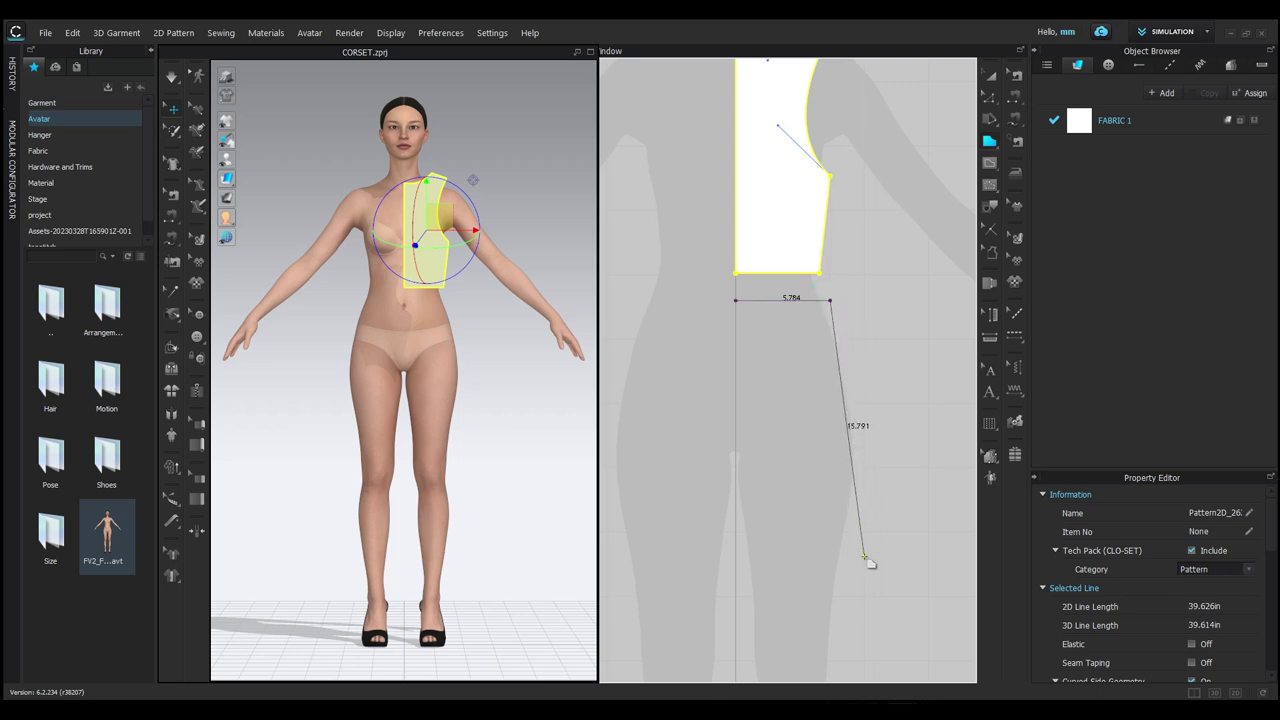
left_click_drag(860, 560, 852, 668)
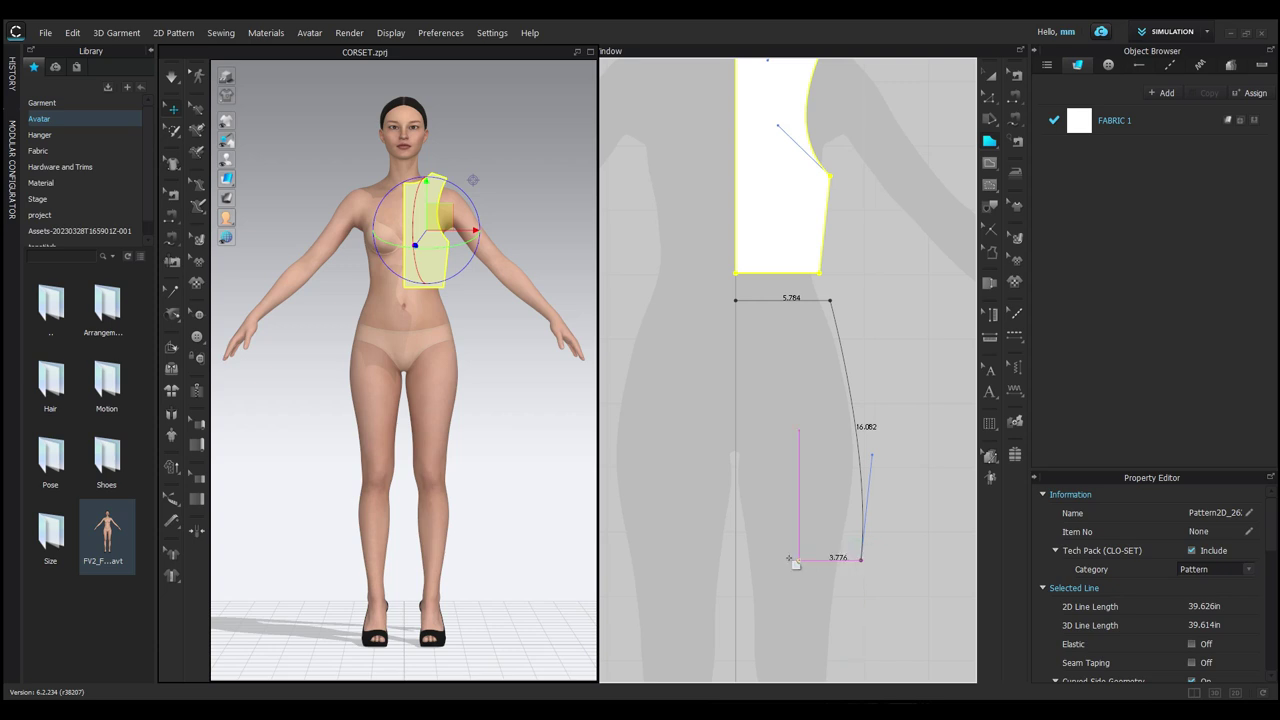
left_click(736, 561)
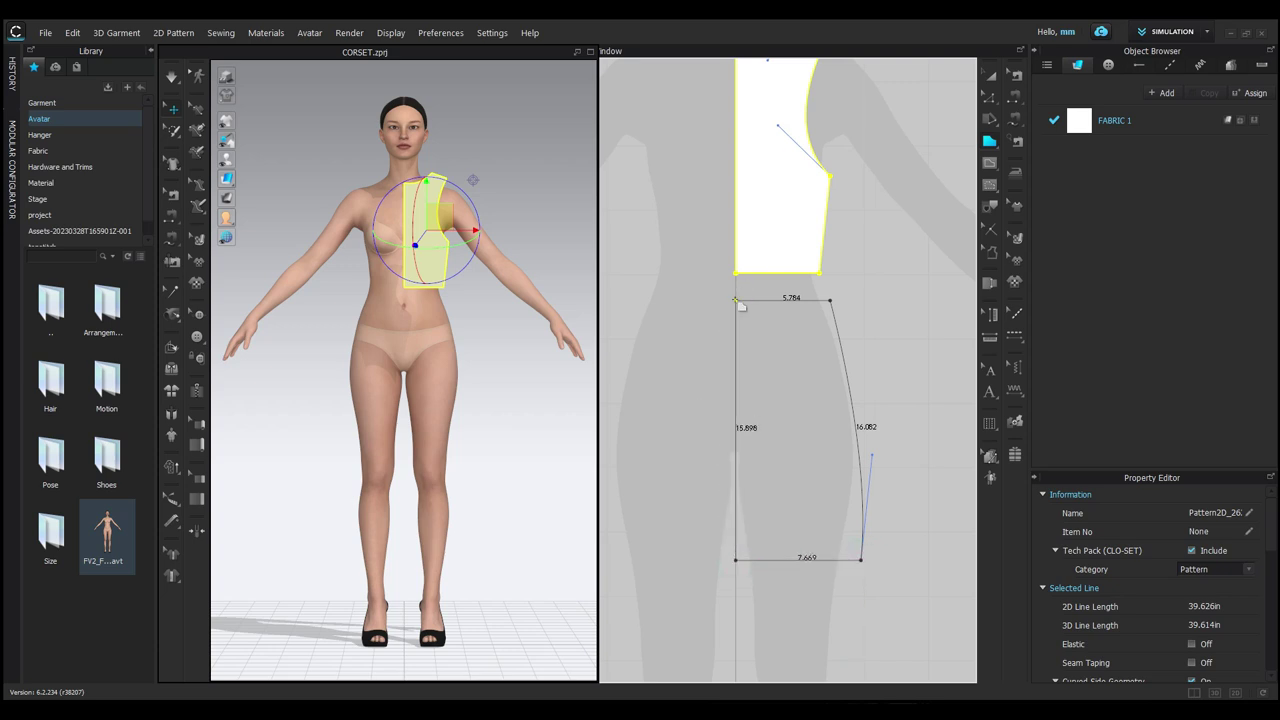
left_click(736, 300)
scroll(840, 363, "down", 2)
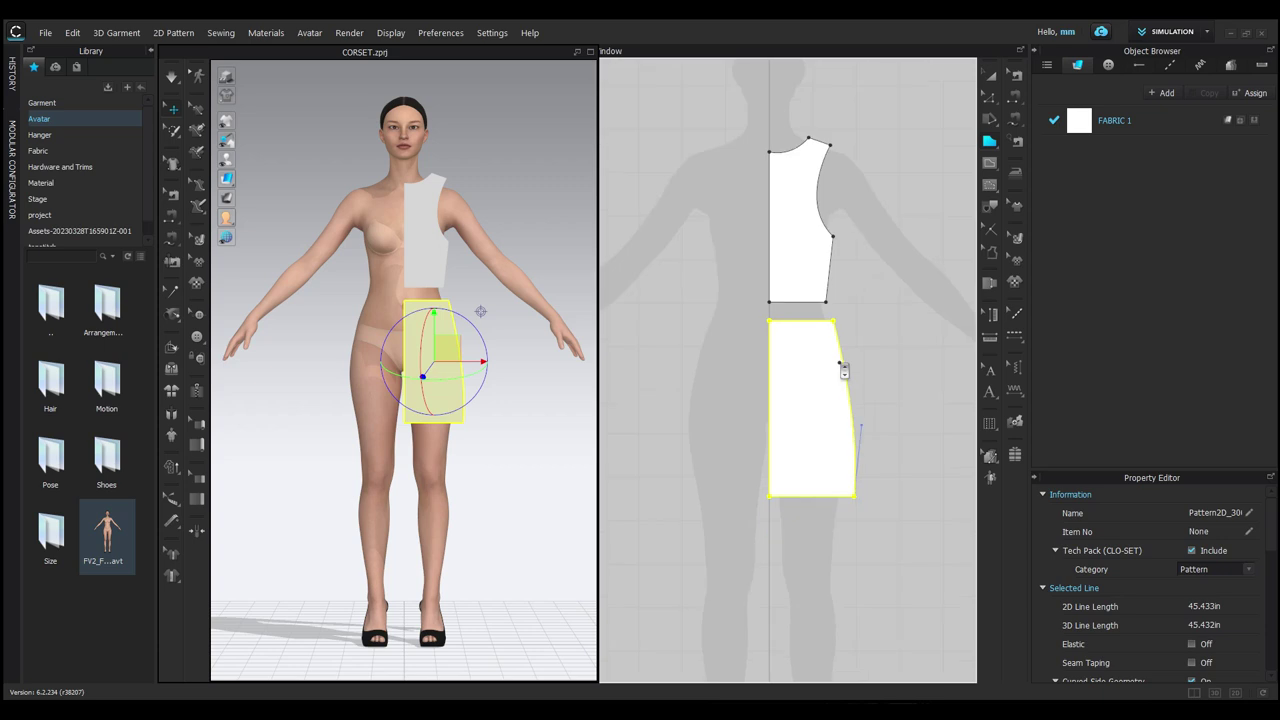
Copy the bodice and skirt and mirror-paste the copies to the right of the originals.
left_click(989, 78)
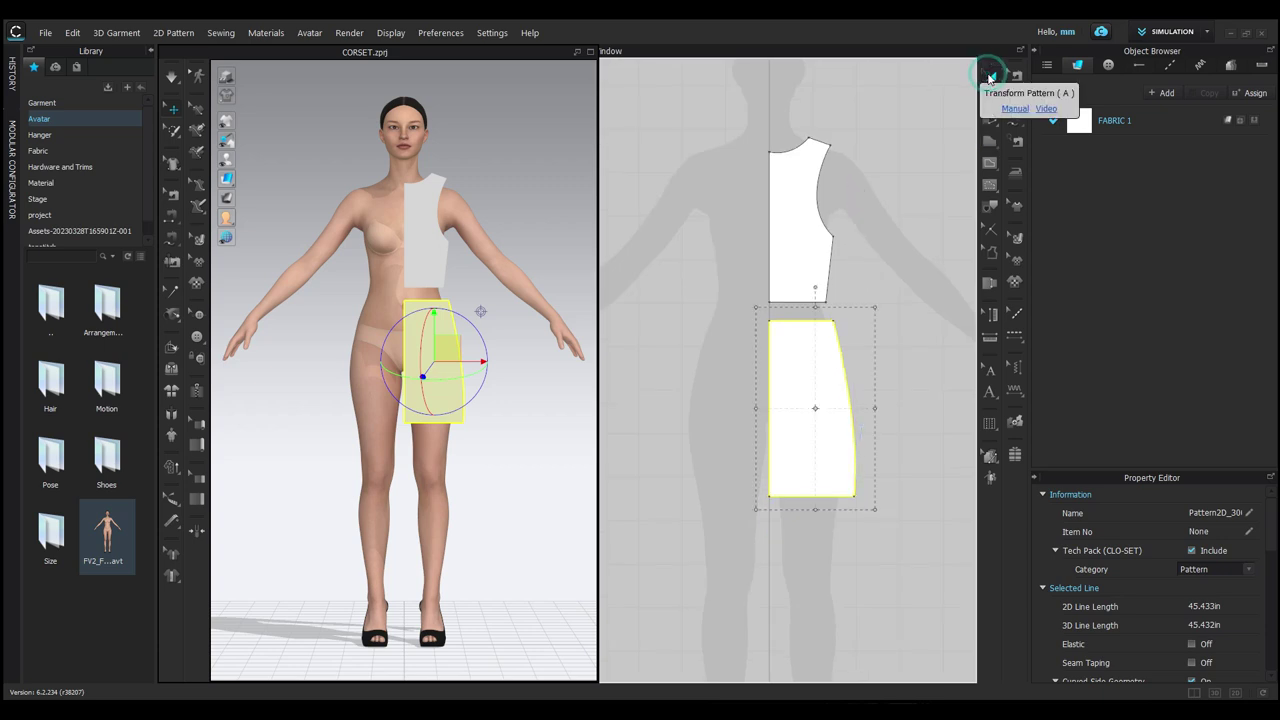
left_click(909, 346)
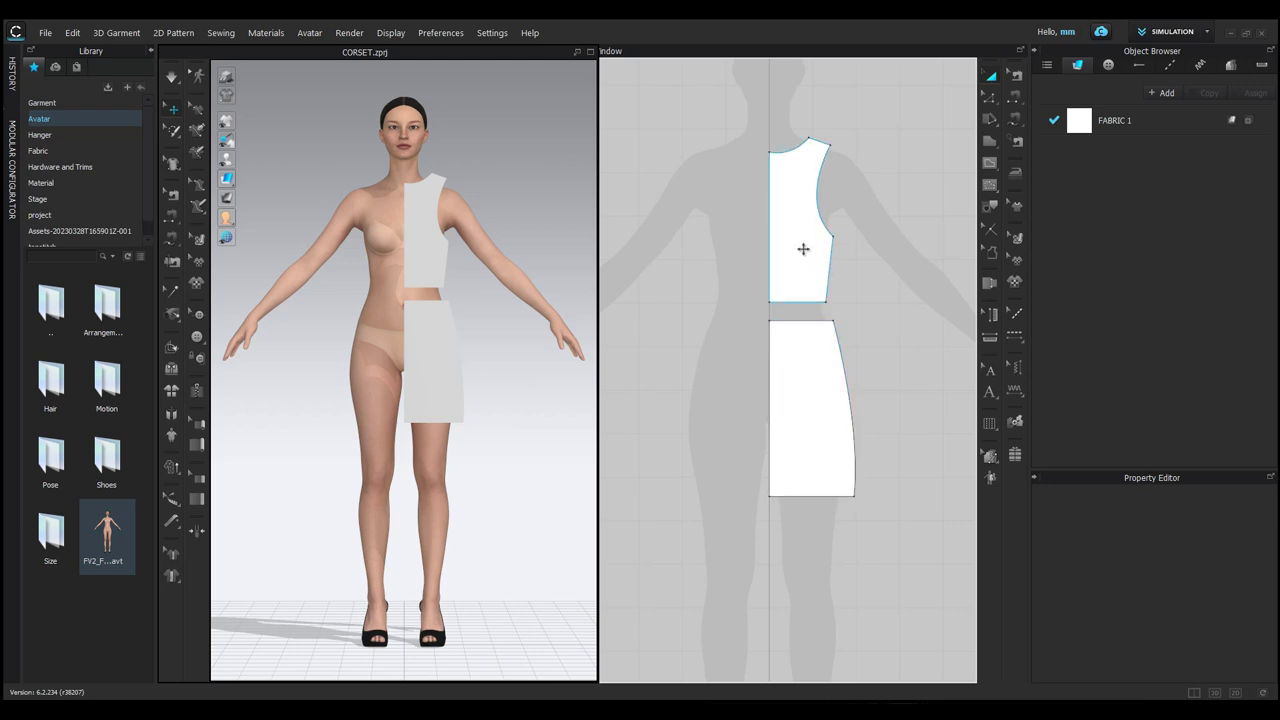
left_click(803, 249)
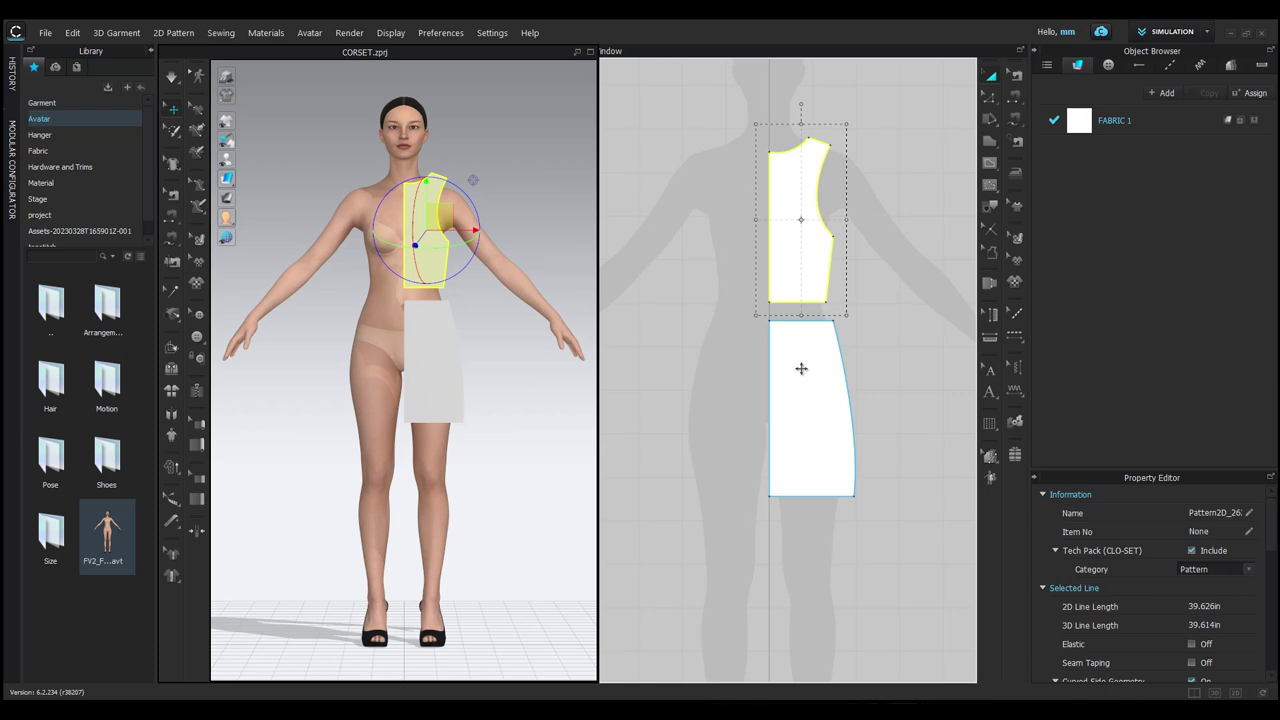
left_click(801, 369, "shift")
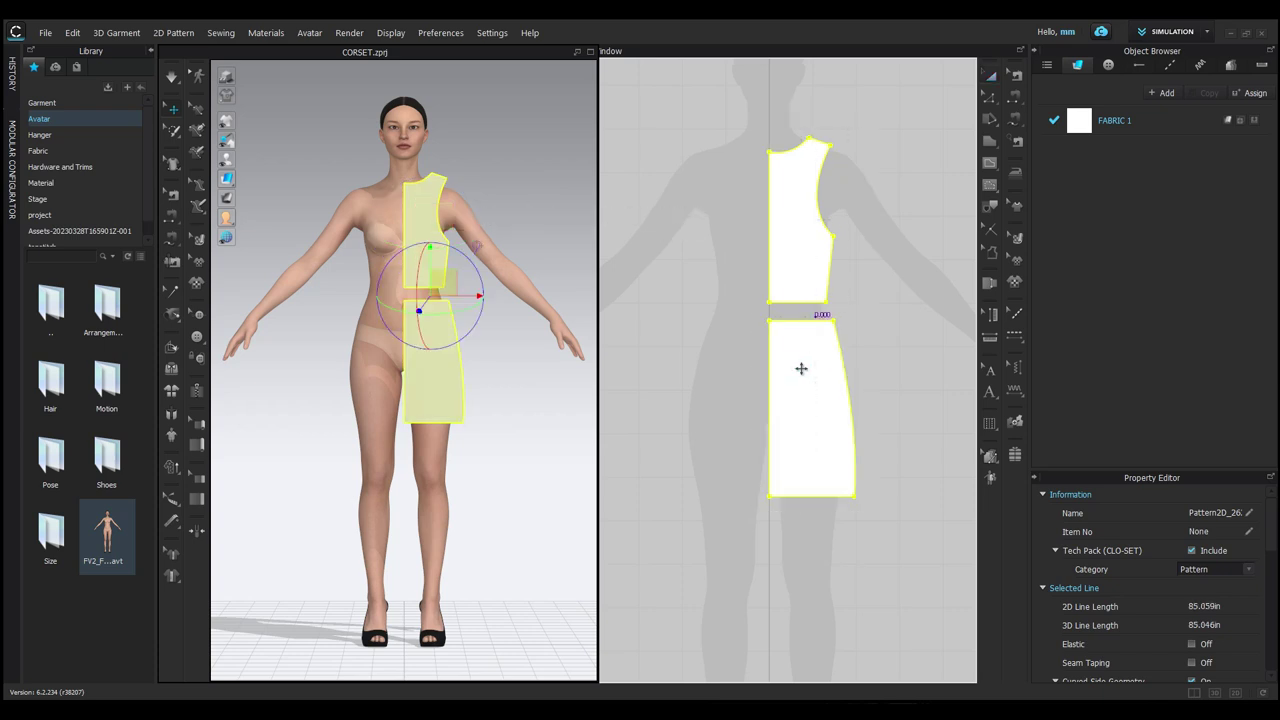
key("ctrl+v")
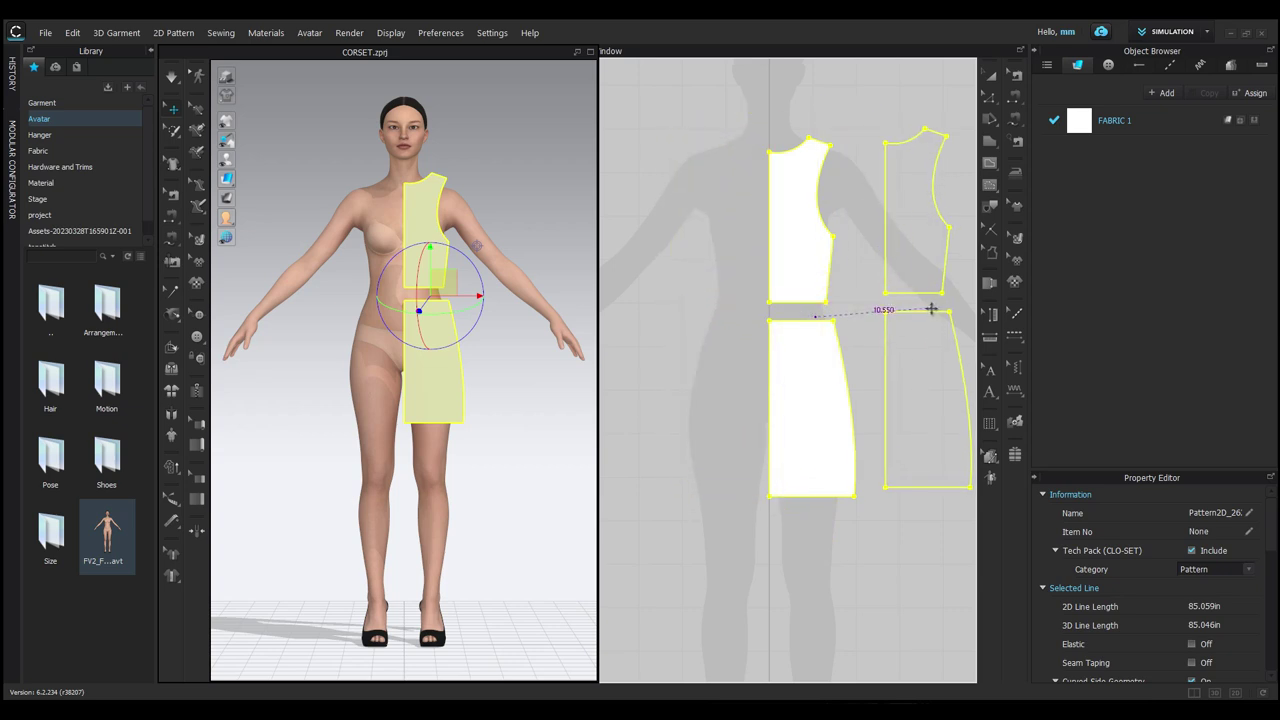
key("Escape")
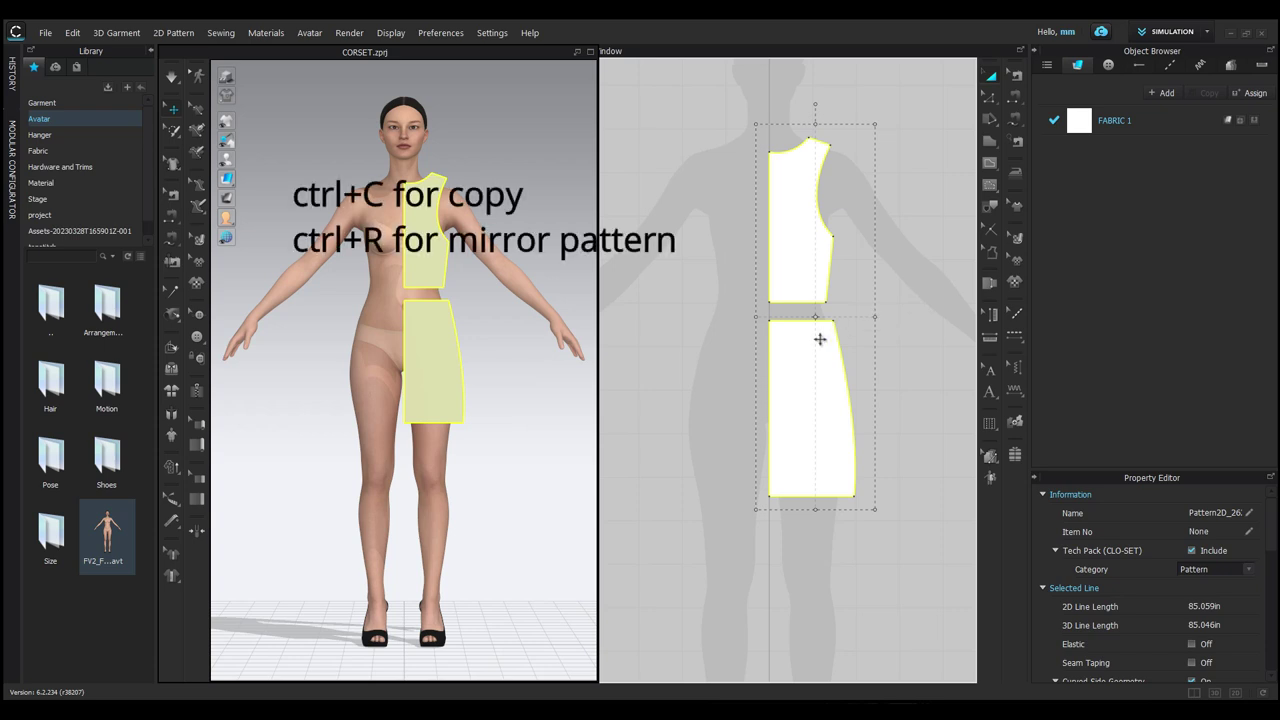
key("ctrl+r")
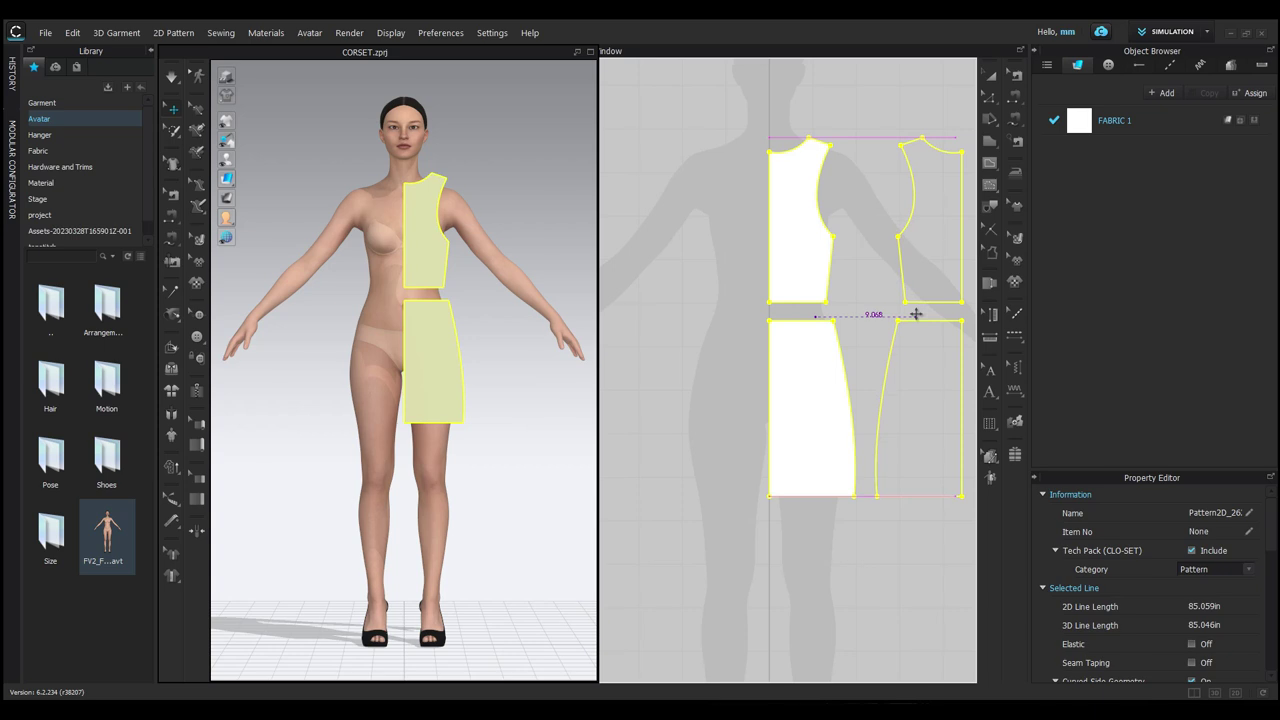
left_click(915, 315)
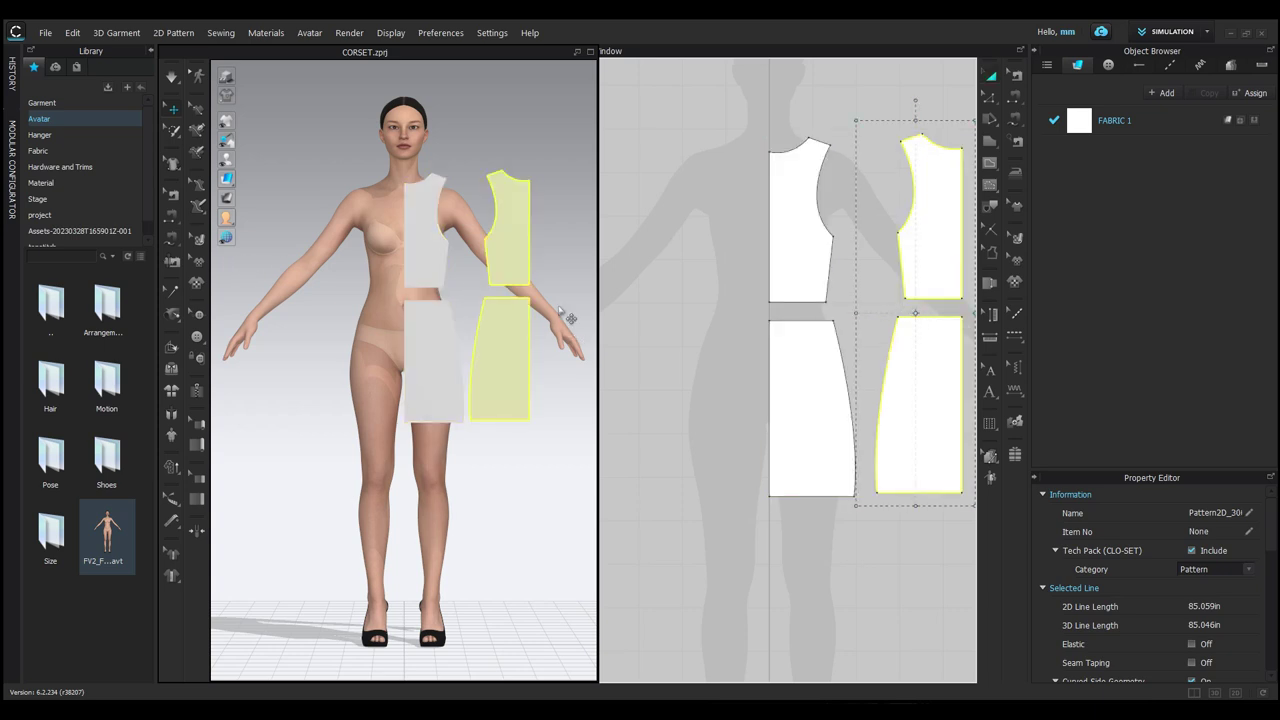
right_click_drag(557, 309, 563, 371)
Show arrangement points and place the mirrored bodice and skirt on the avatar's back.
key("shift+f")
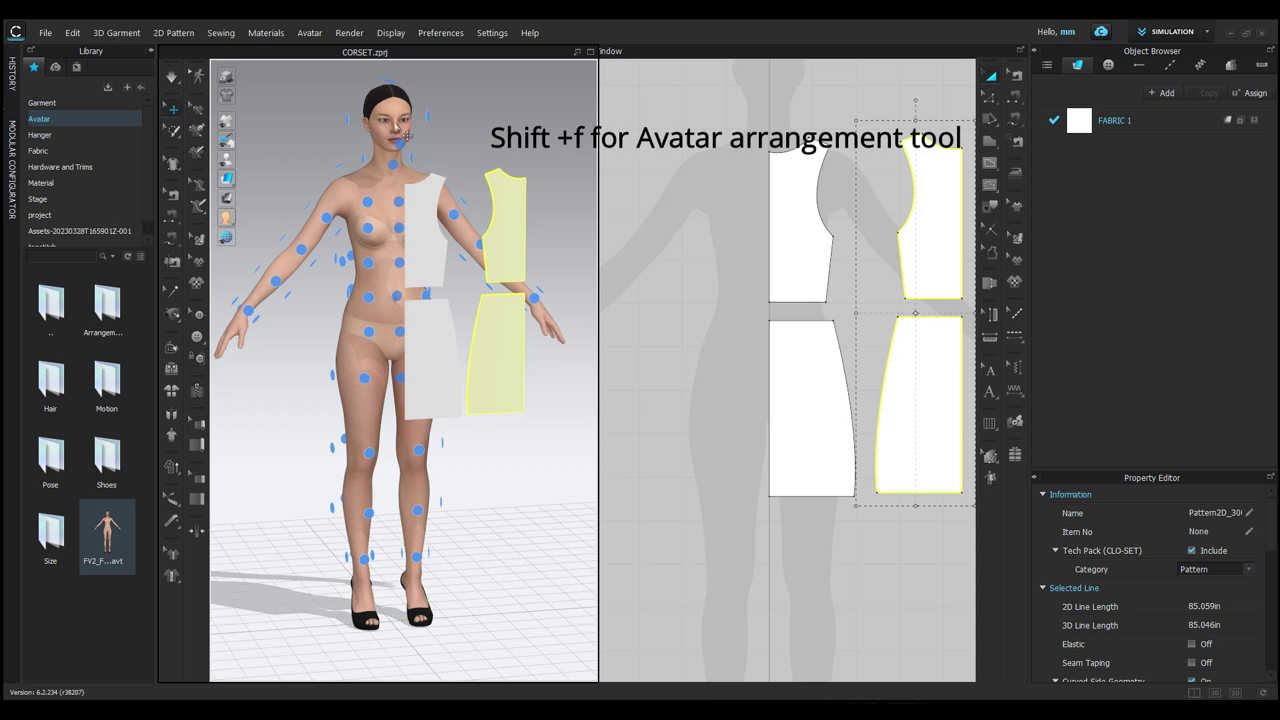
left_click(226, 178)
left_click(249, 179)
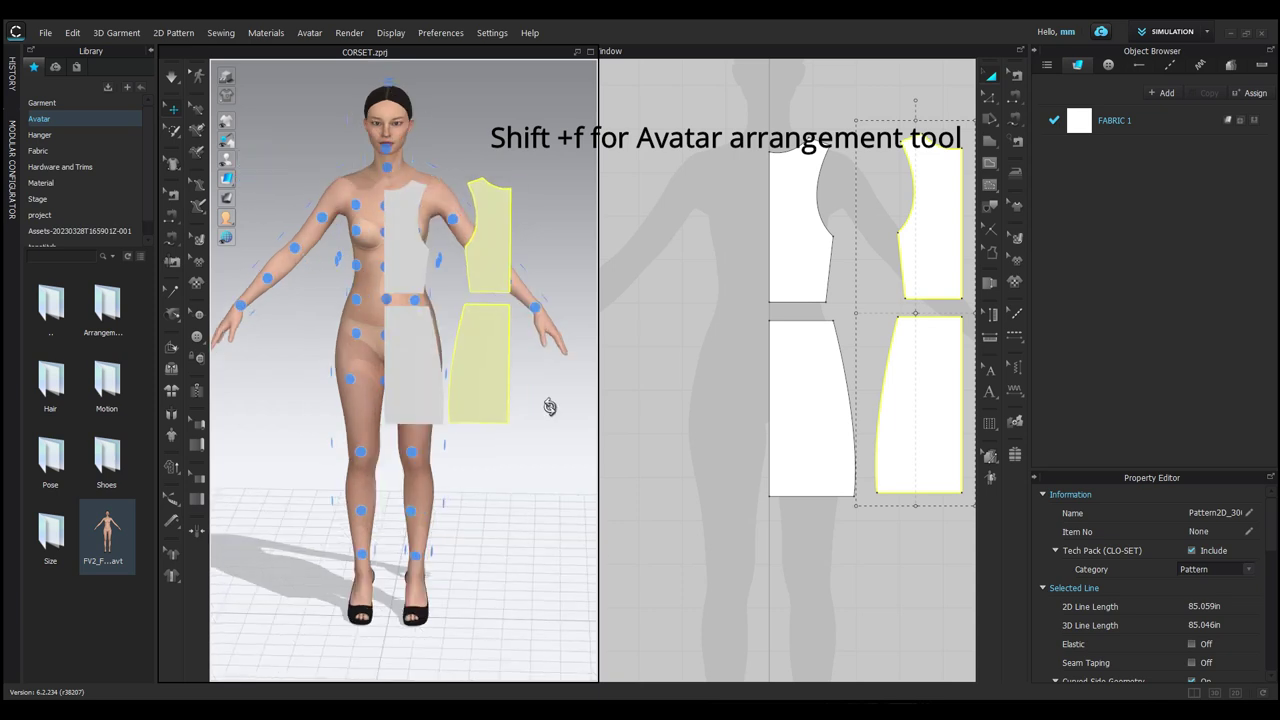
left_click(492, 212)
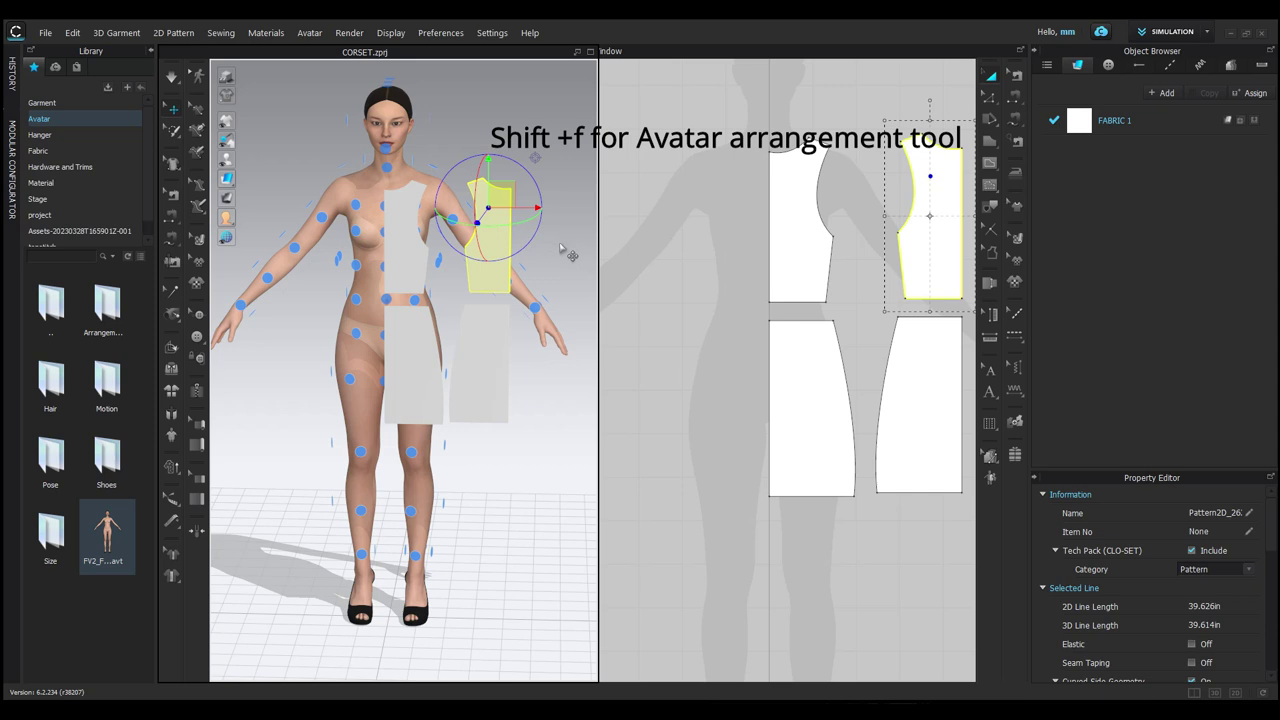
right_click_drag(555, 247, 272, 246)
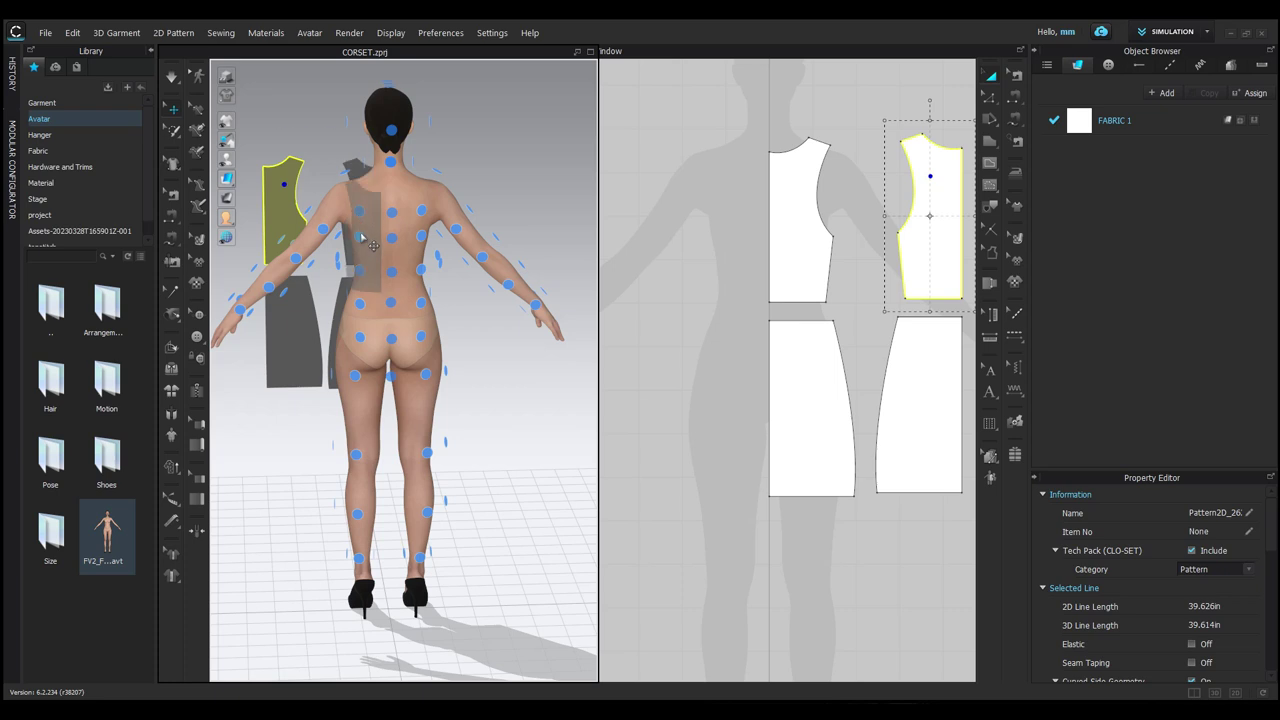
left_click(372, 244)
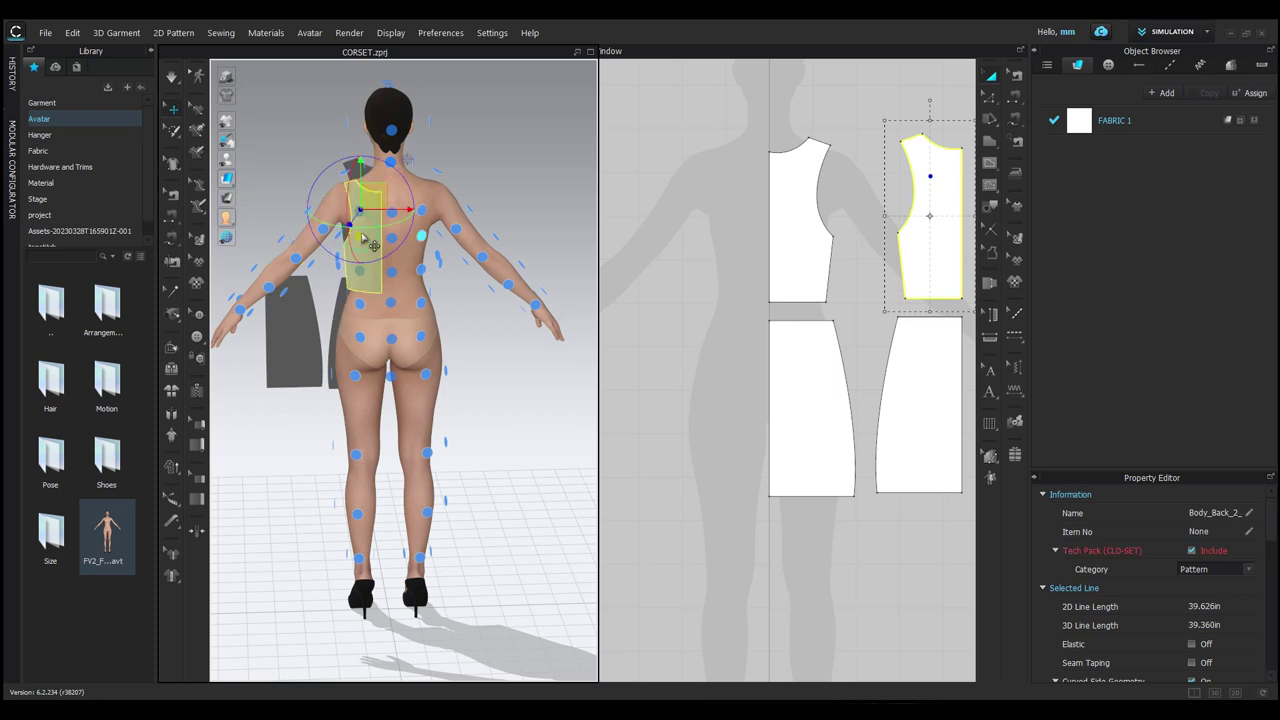
right_click_drag(447, 357, 433, 321)
left_click(294, 362)
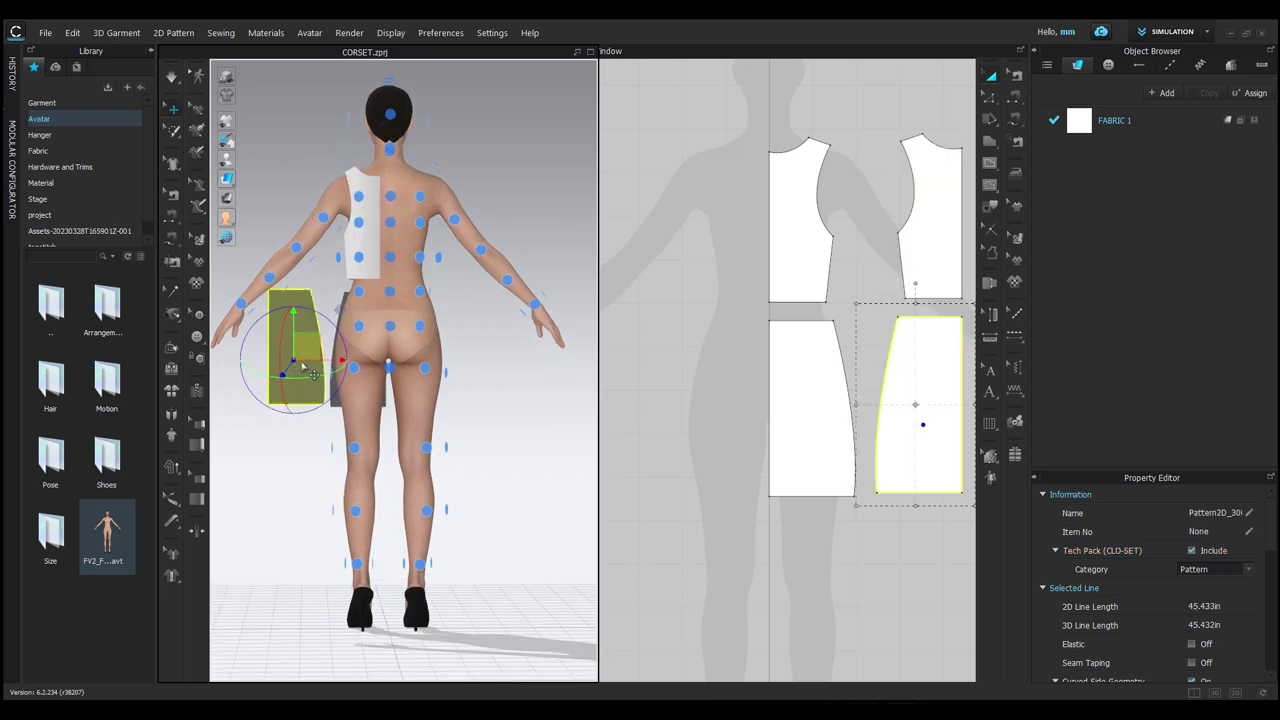
left_click_drag(358, 354, 353, 370)
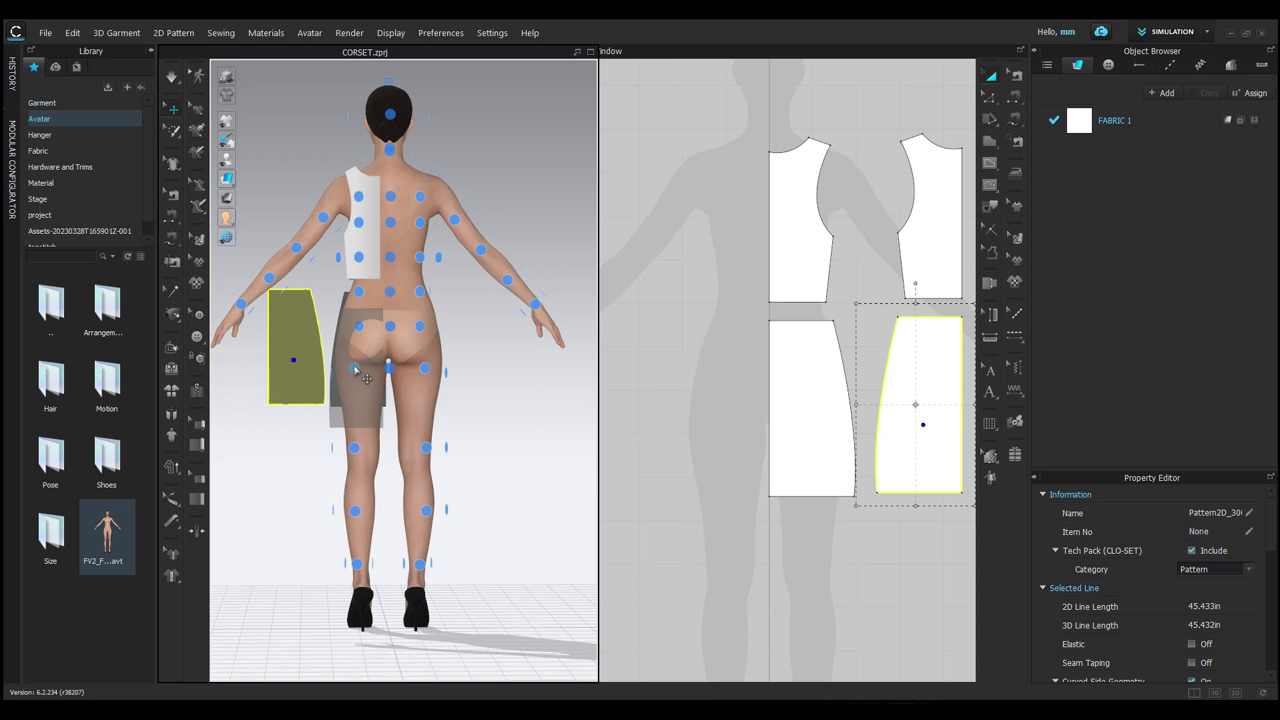
mouse_move(356, 370)
left_mouse_down()
mouse_move(358, 324)
mouse_move(358, 368)
left_mouse_up()
left_click(369, 376)
Snap the original bodice onto the front chest point and the skirt onto the front hip.
key("0")
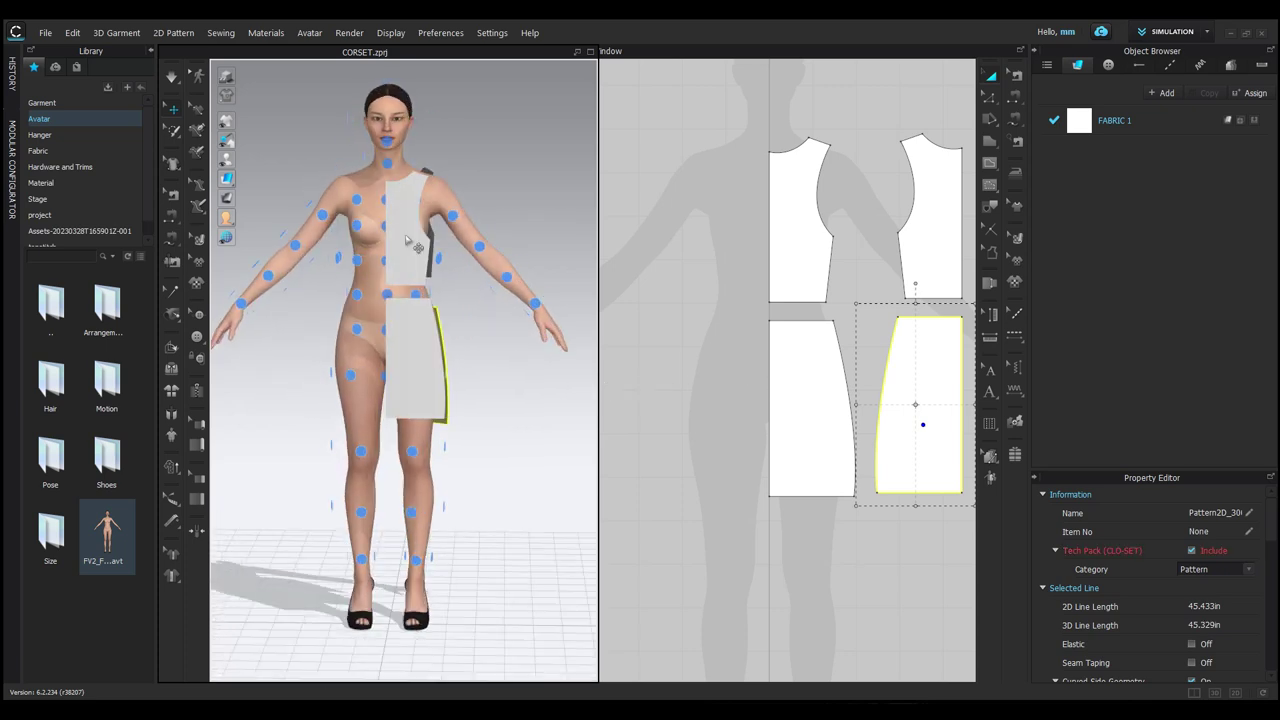
left_click_drag(412, 238, 356, 224)
left_click_drag(409, 311, 323, 313)
left_click(357, 249)
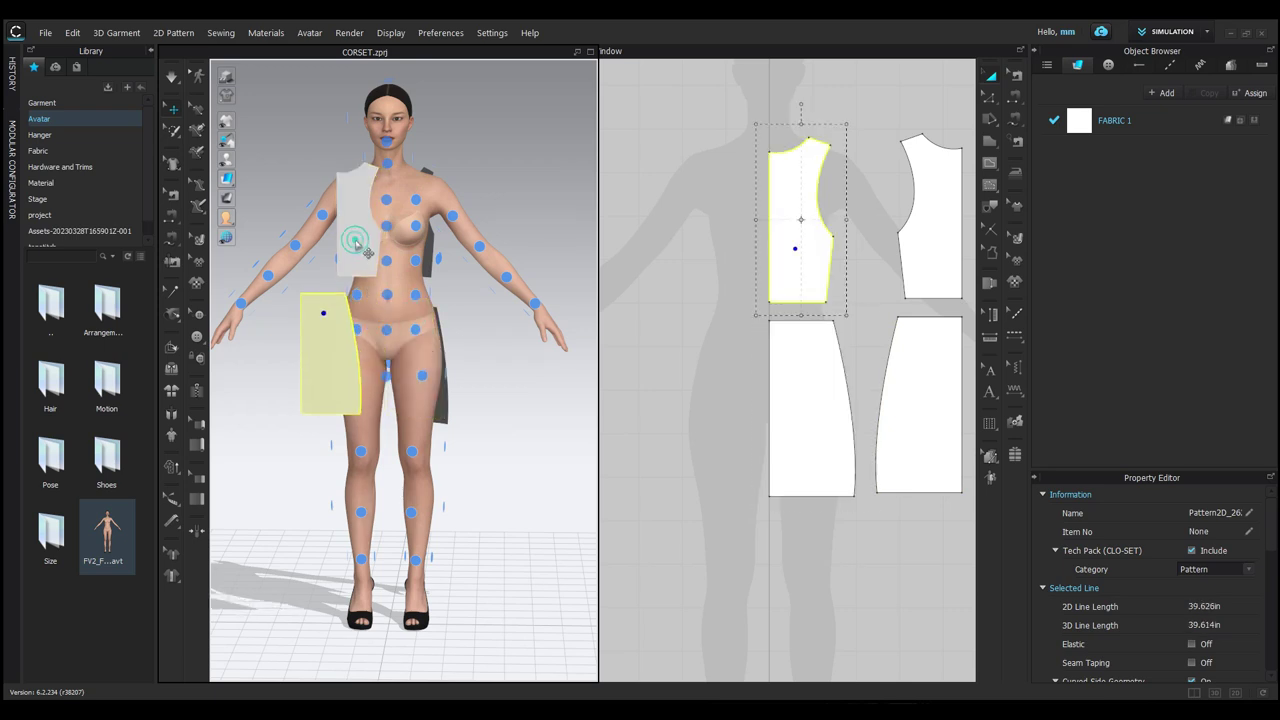
left_click(425, 236)
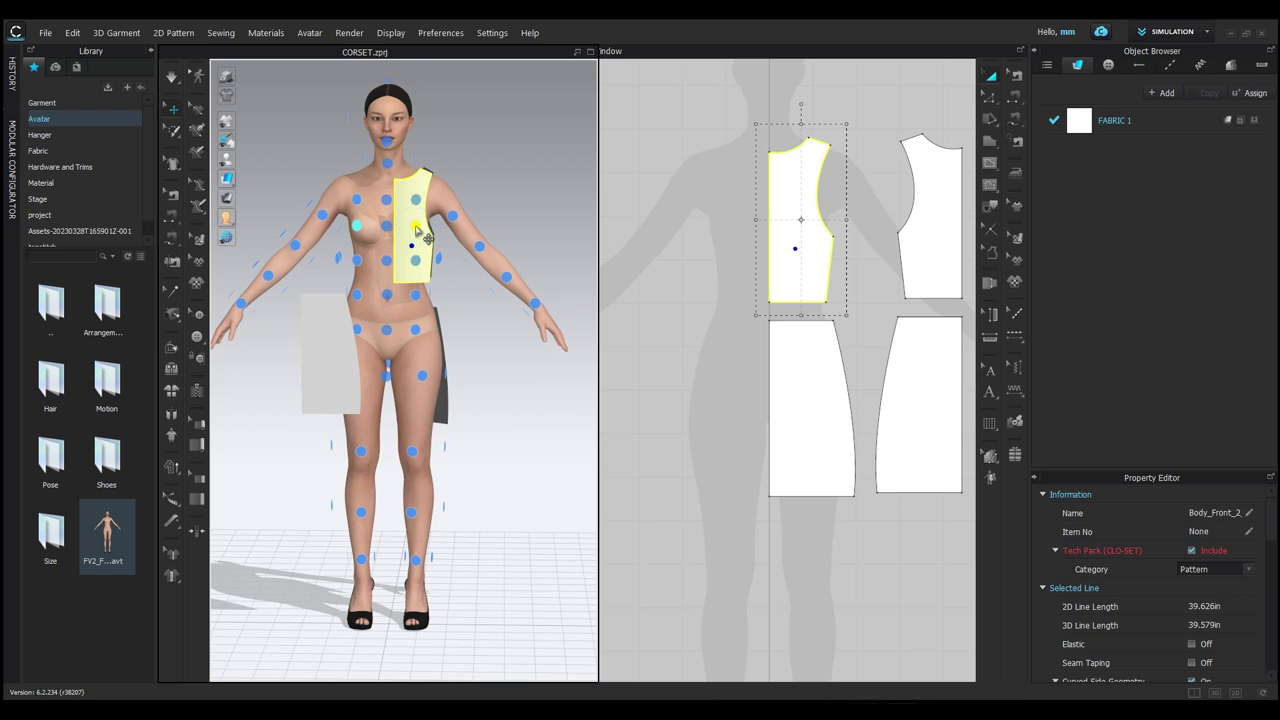
left_click(348, 362)
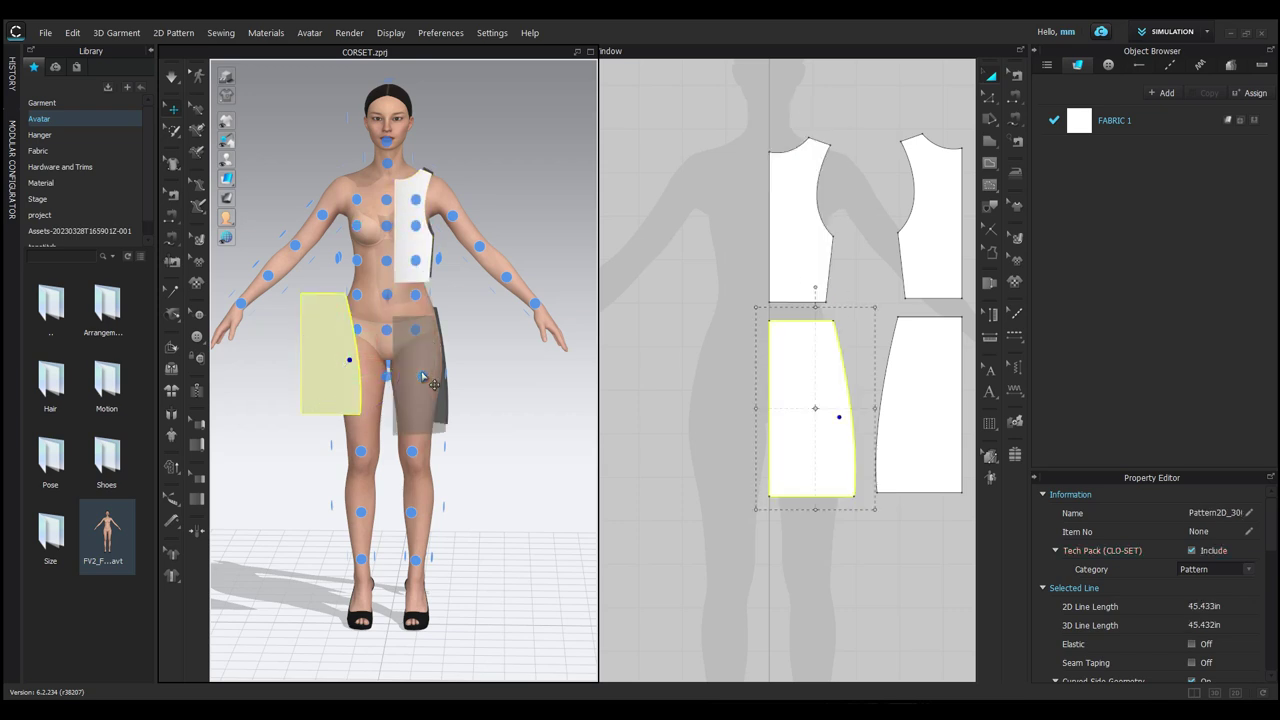
left_click(423, 377)
Hide the arrangement points and lower the back skirt panel on the avatar.
left_click(484, 297)
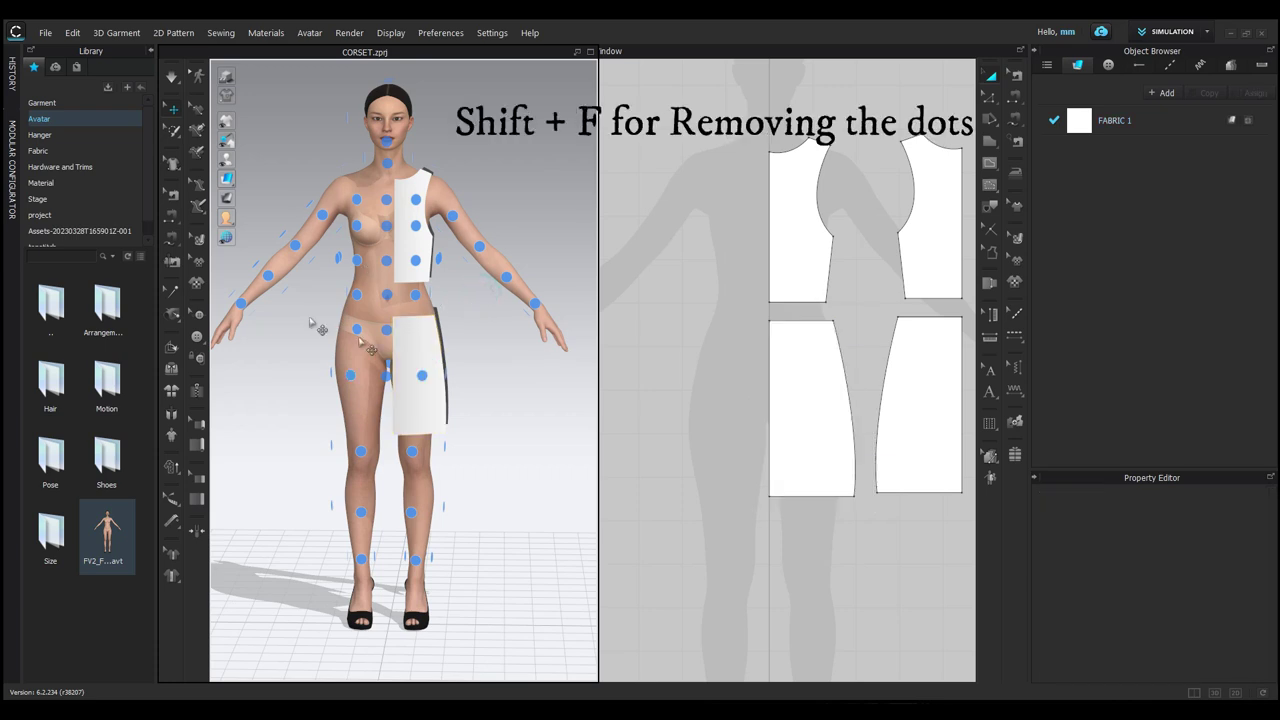
key("shift+f")
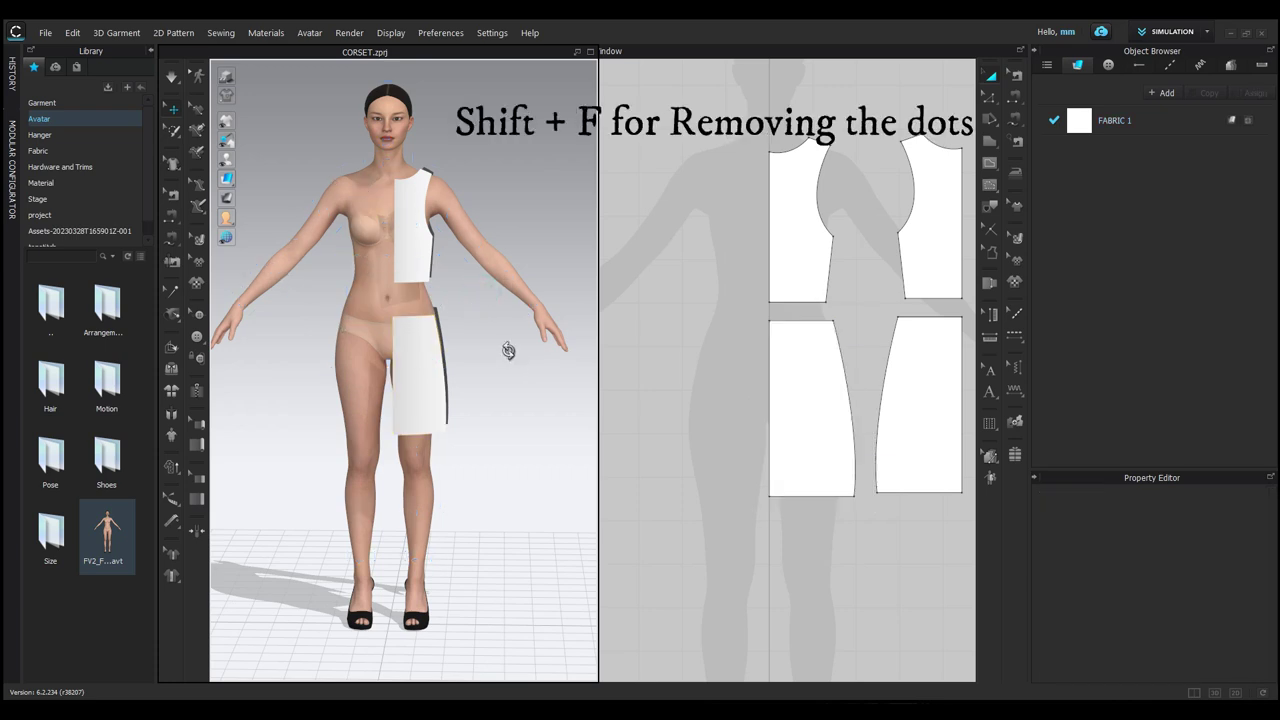
right_click_drag(509, 349, 239, 342)
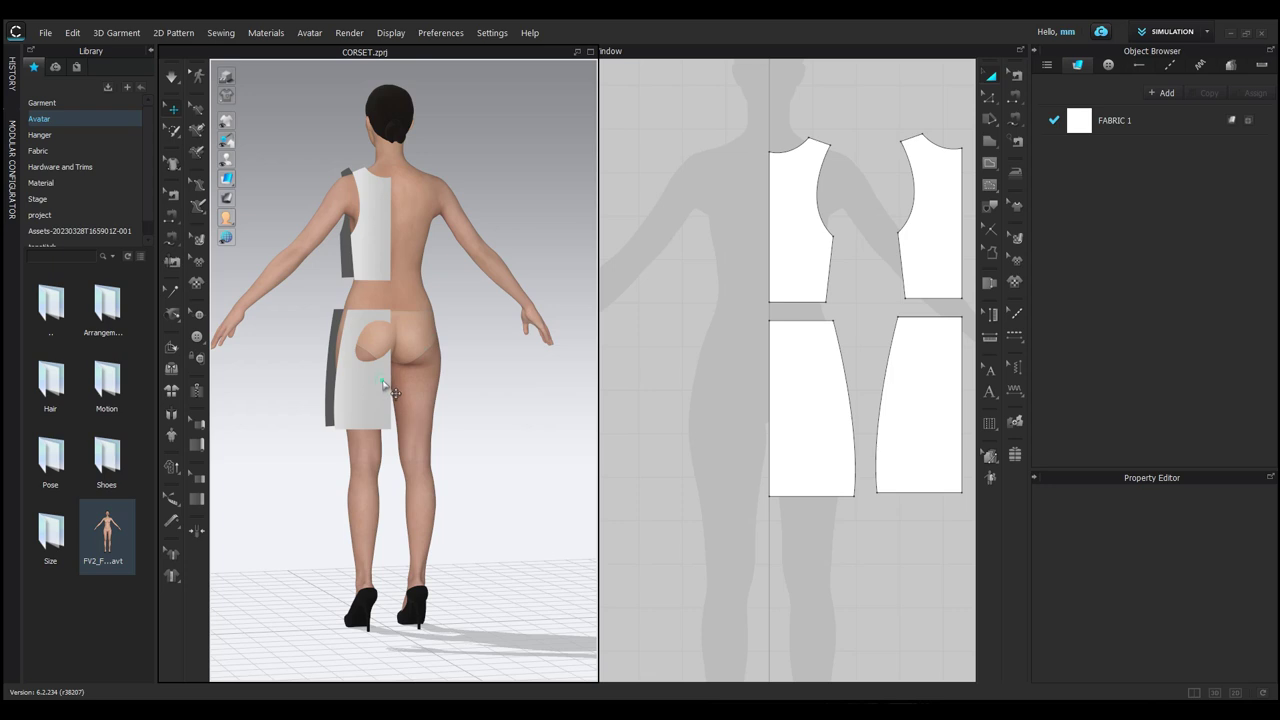
left_click(382, 385)
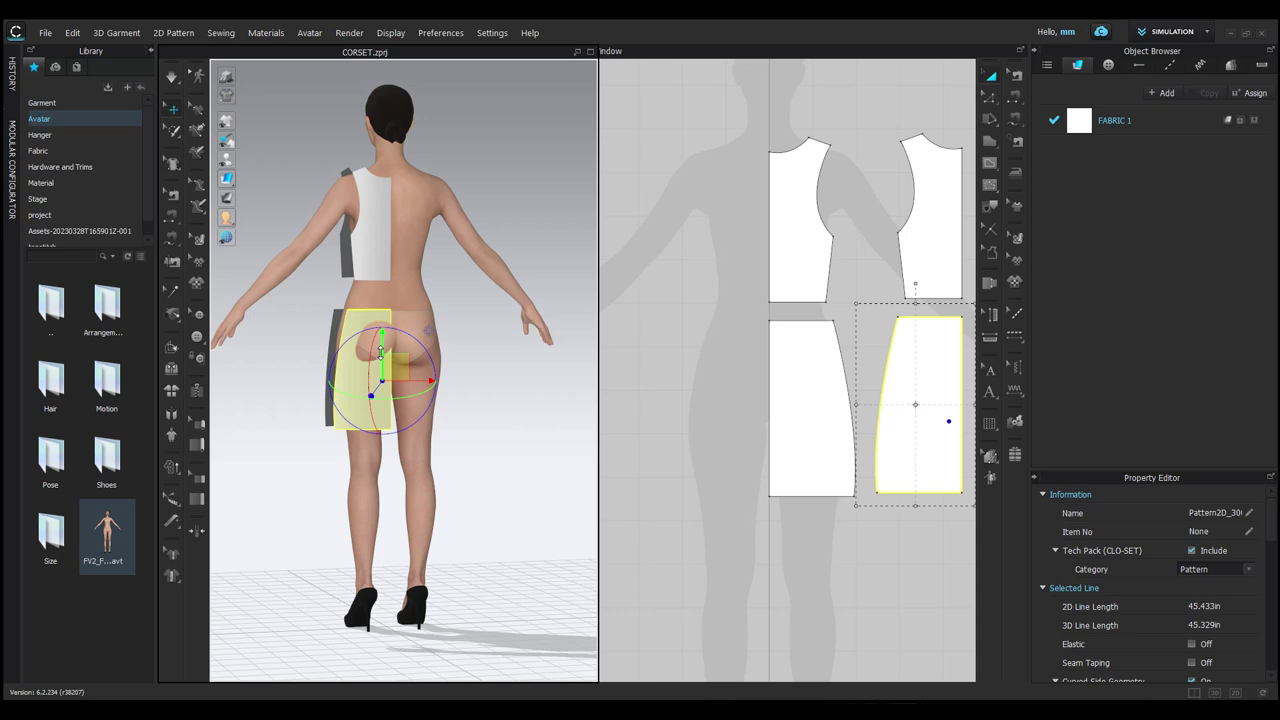
mouse_move(382, 355)
left_mouse_down()
mouse_move(383, 335)
mouse_move(384, 385)
mouse_move(381, 343)
mouse_move(410, 367)
mouse_move(462, 367)
mouse_move(372, 366)
mouse_move(401, 367)
left_mouse_up()
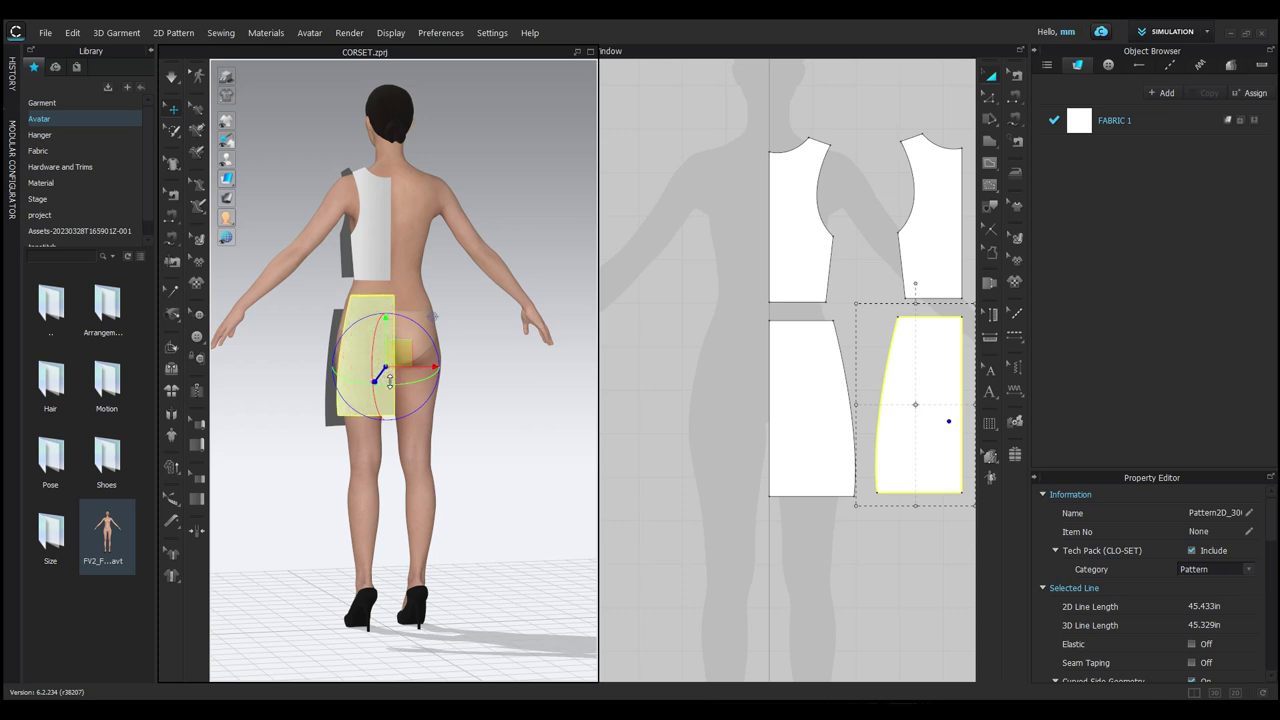
Raise the front skirt panel to line up with the back skirt.
left_click(370, 270)
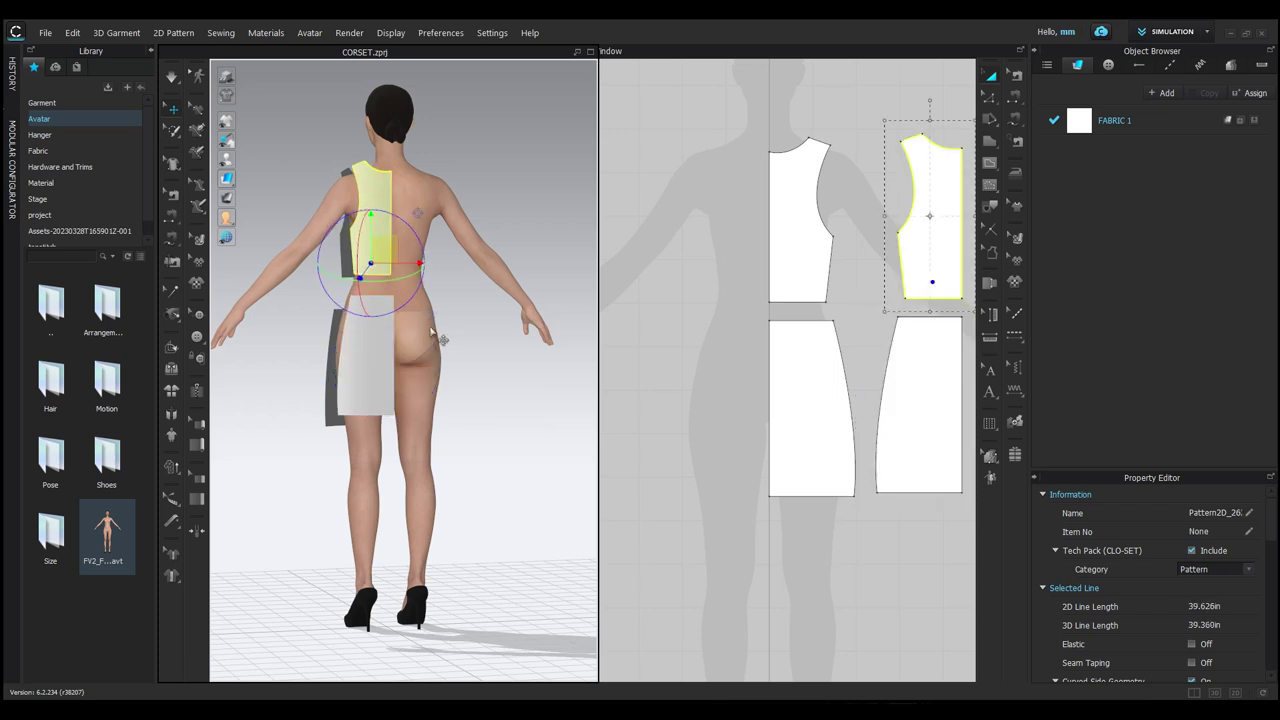
right_click_drag(469, 357, 723, 354)
right_click_drag(486, 343, 443, 334)
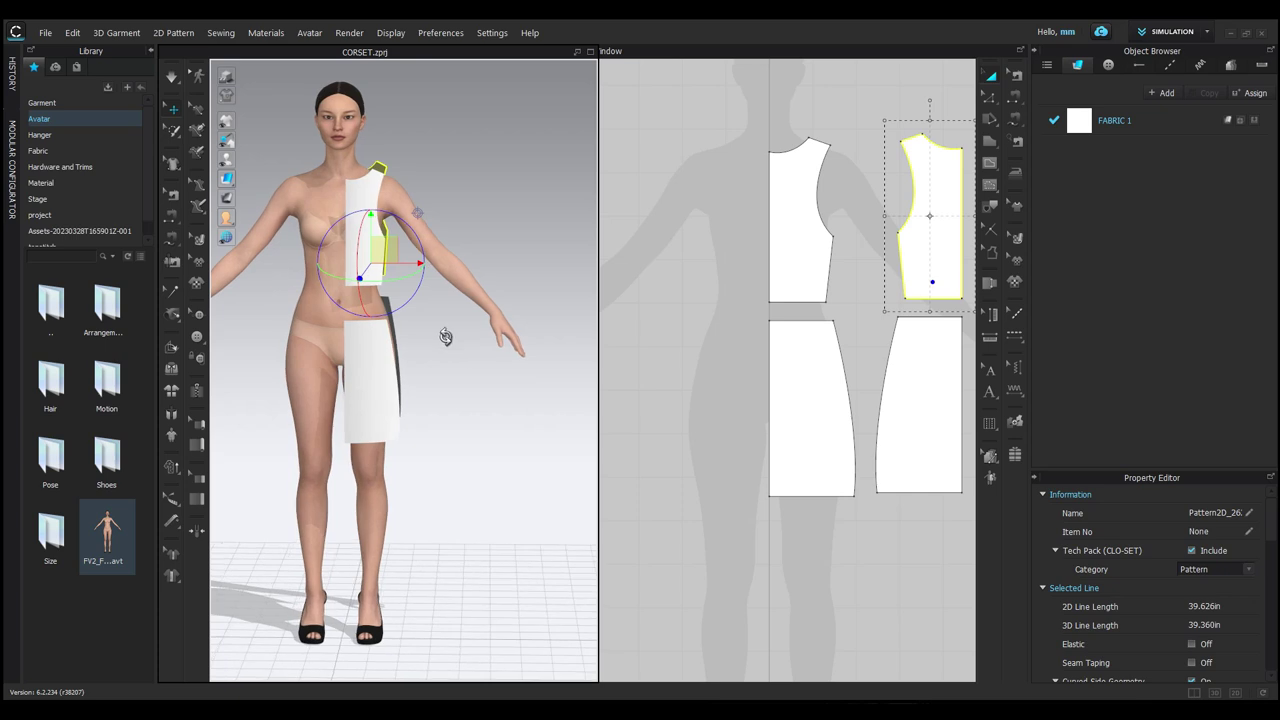
left_click(363, 186)
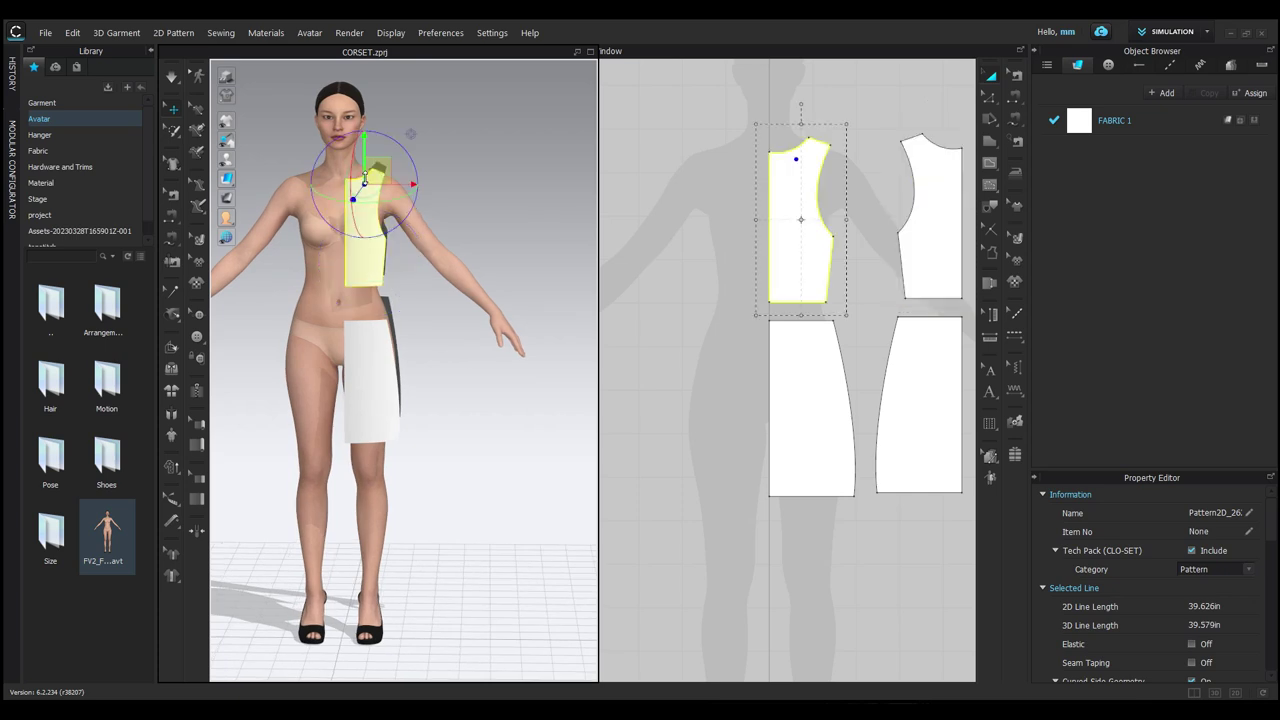
left_click(382, 388)
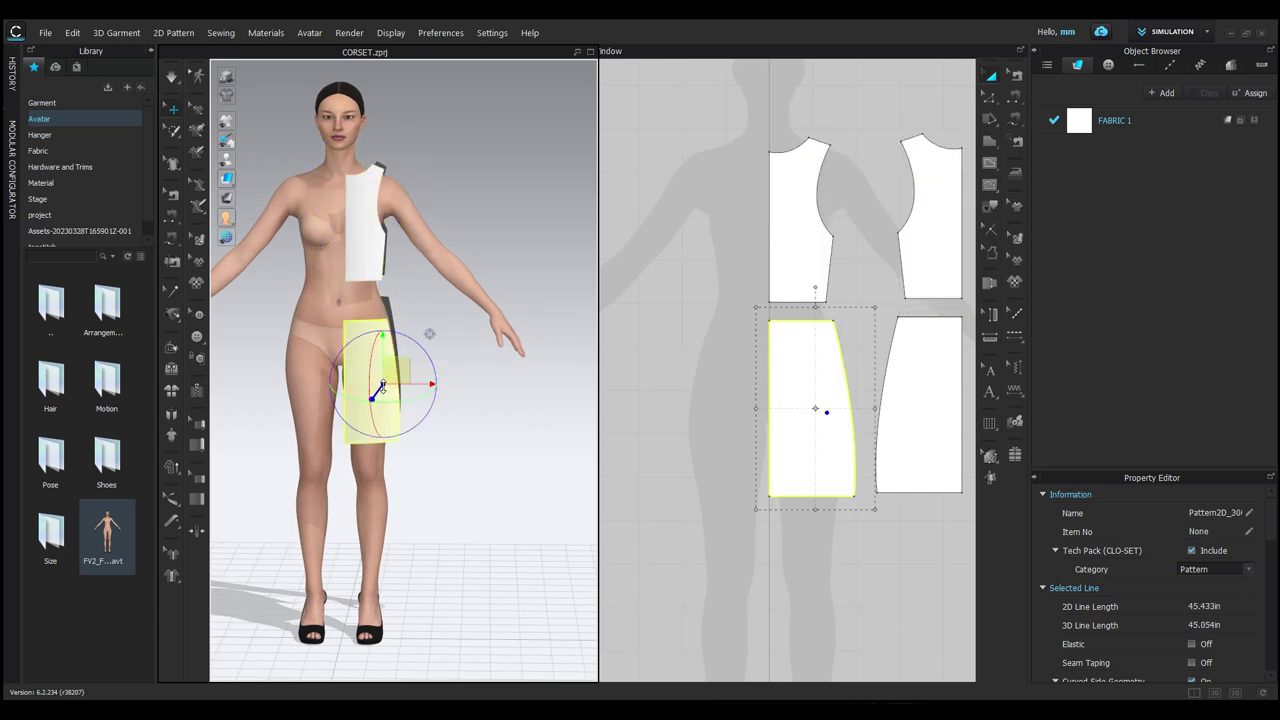
left_click_drag(382, 386, 382, 351)
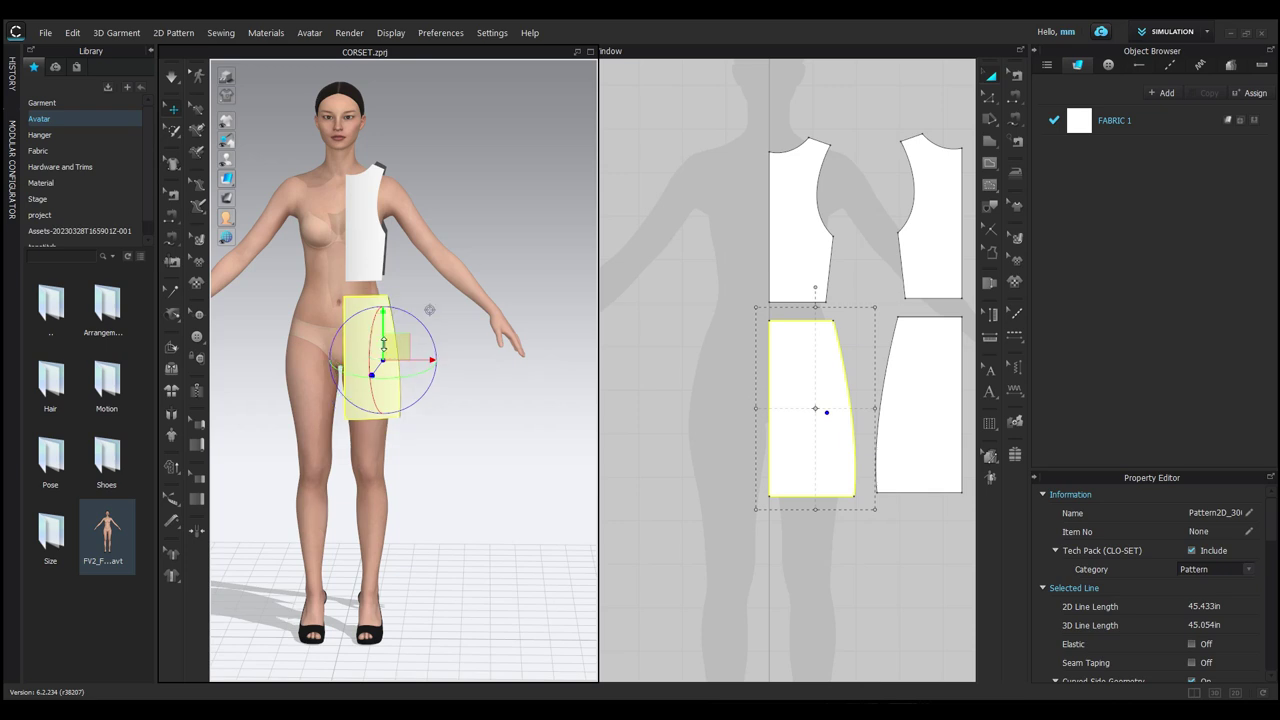
left_click(442, 402)
Sew the bodice shoulder and side seams, then join the skirt panels along their 16.082 side edges.
scroll(480, 406, "up", 3)
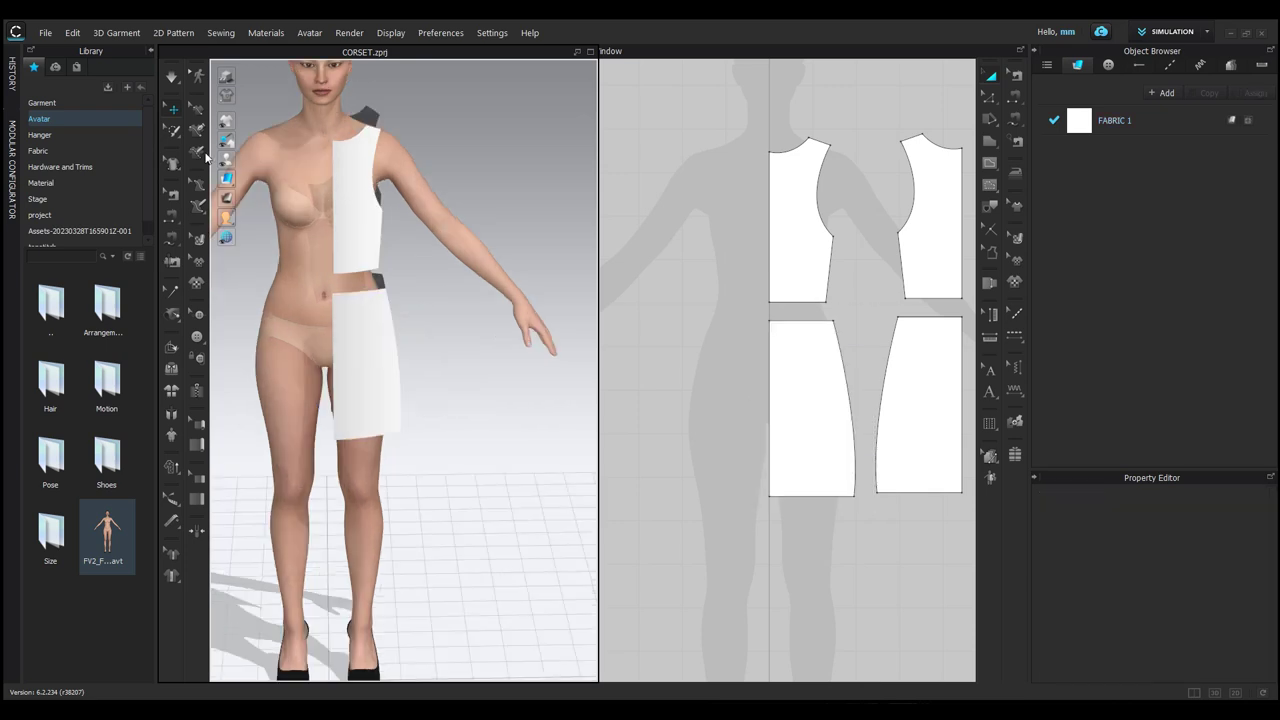
left_click(168, 222)
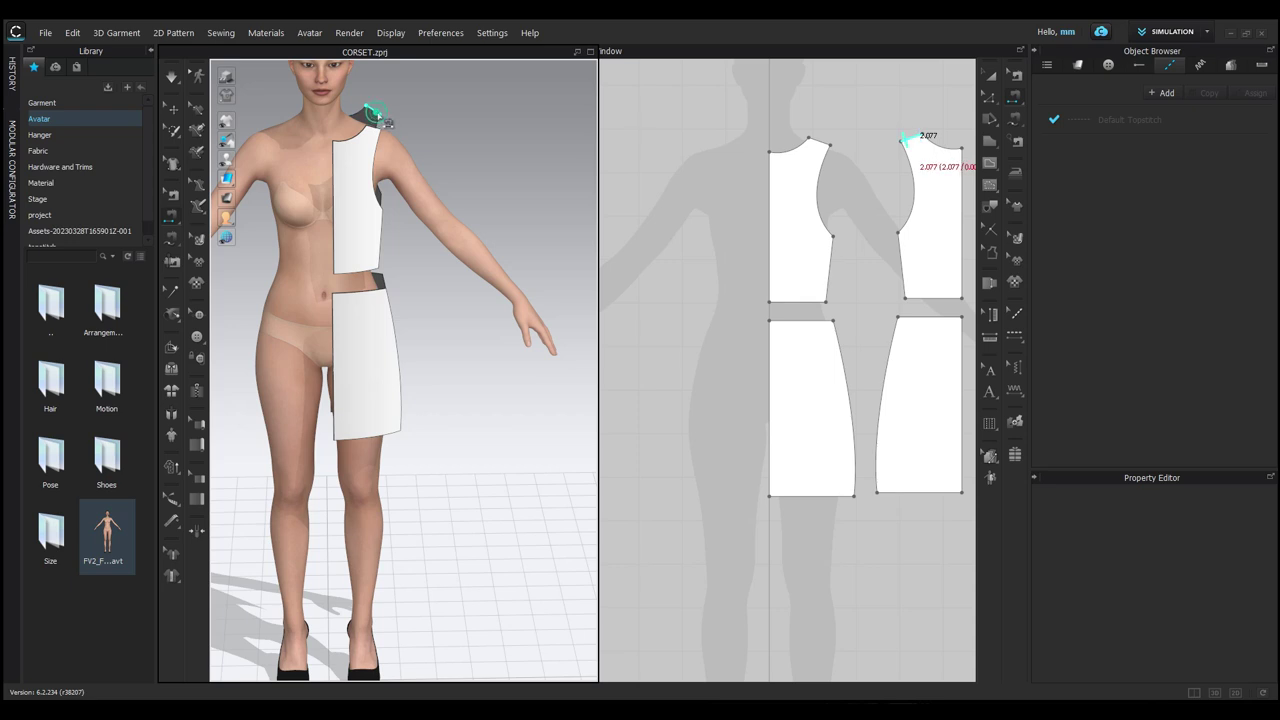
left_click(385, 122)
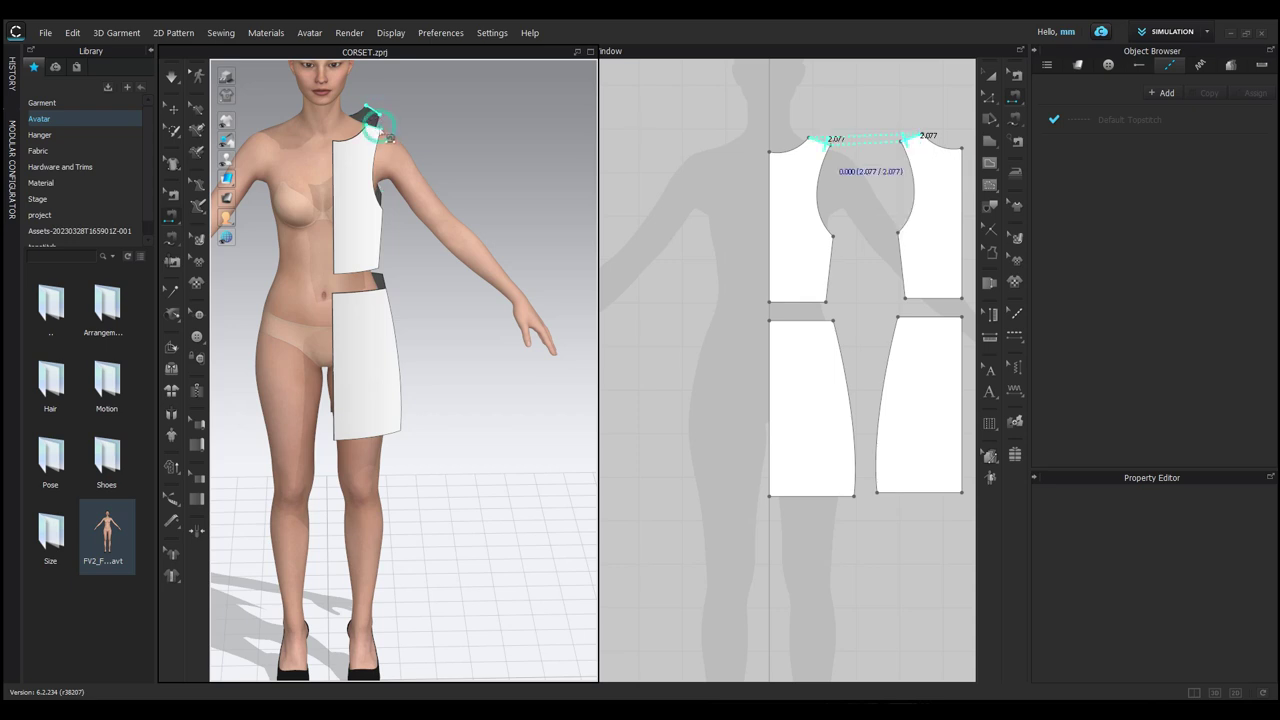
left_click(385, 128)
right_click_drag(418, 156, 338, 137)
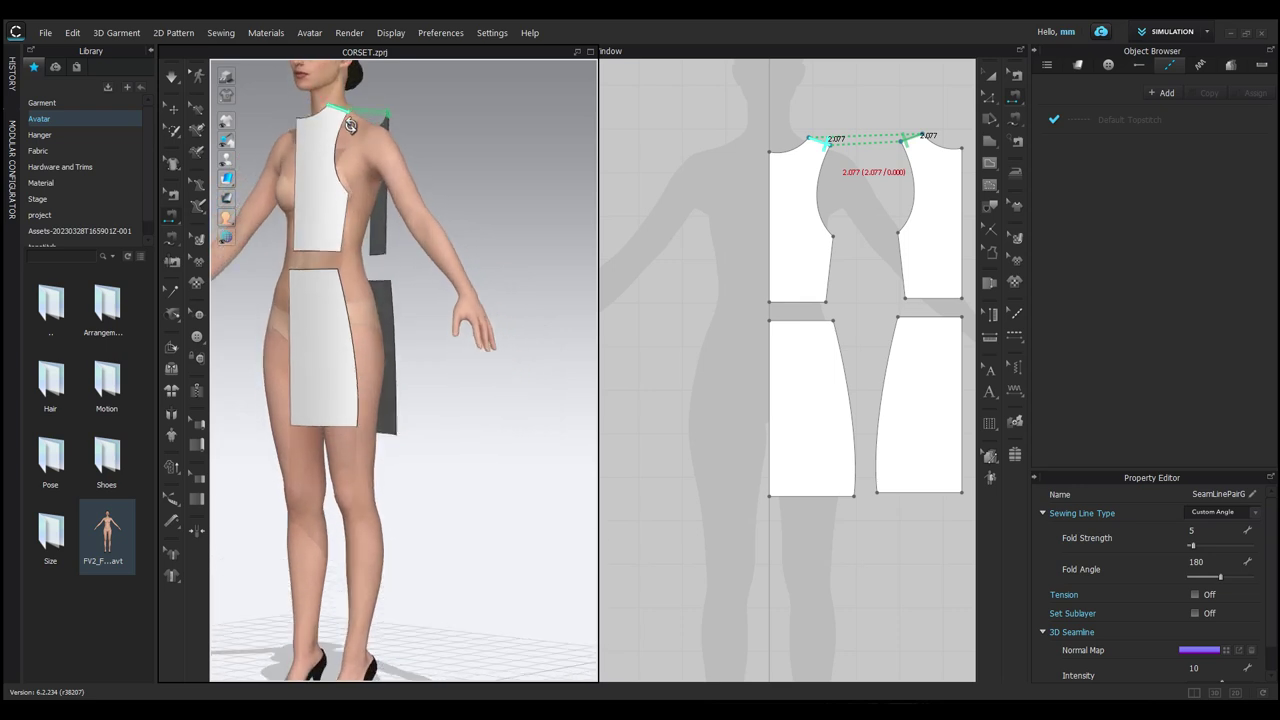
left_click(352, 212)
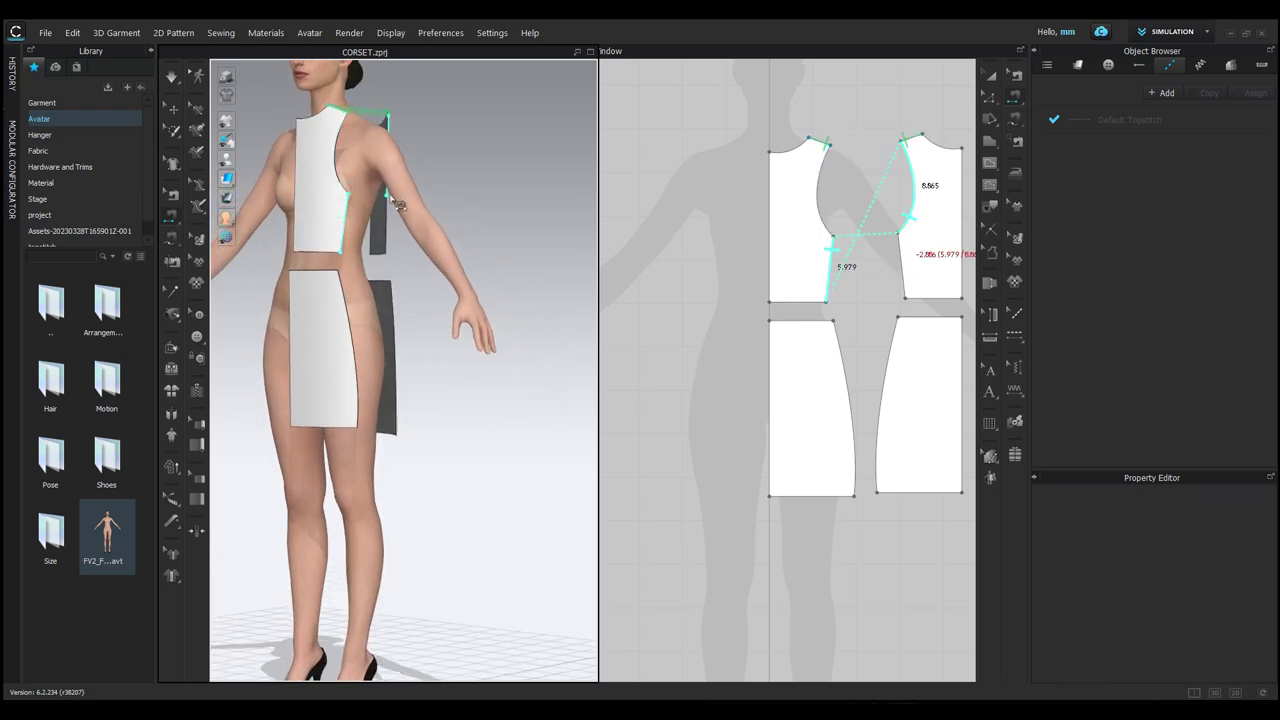
left_click(386, 204)
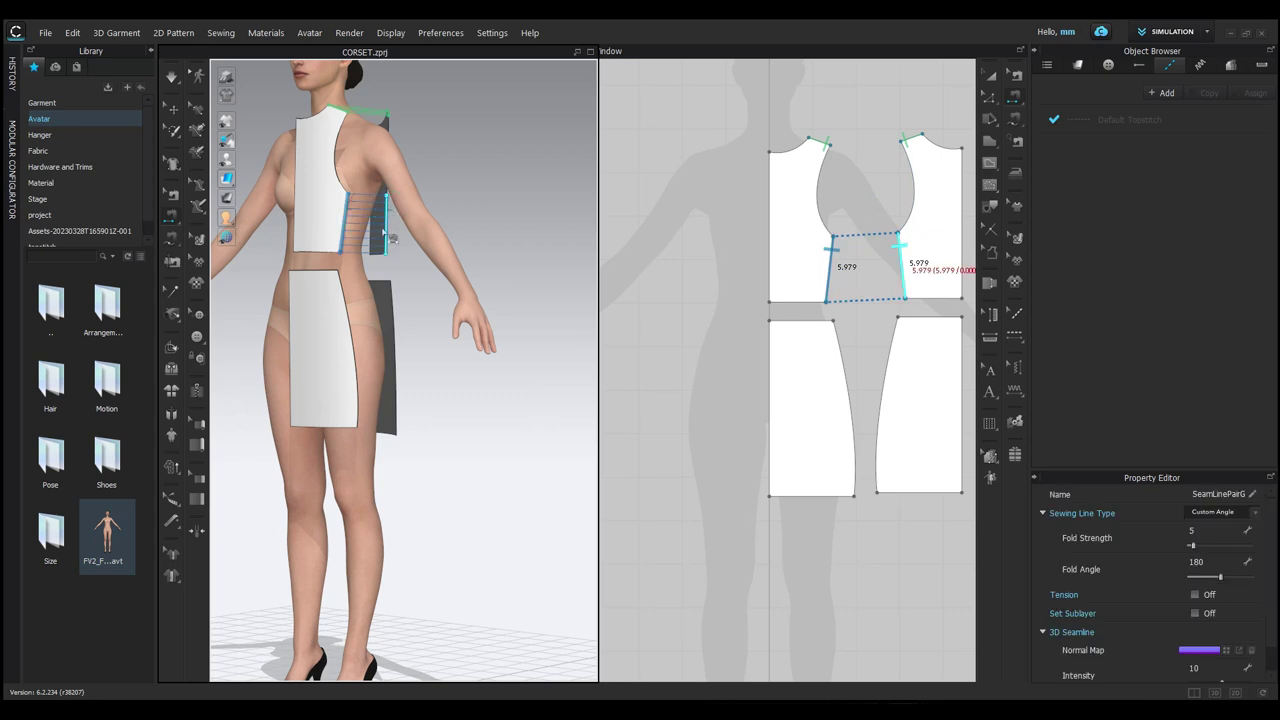
left_click(362, 420)
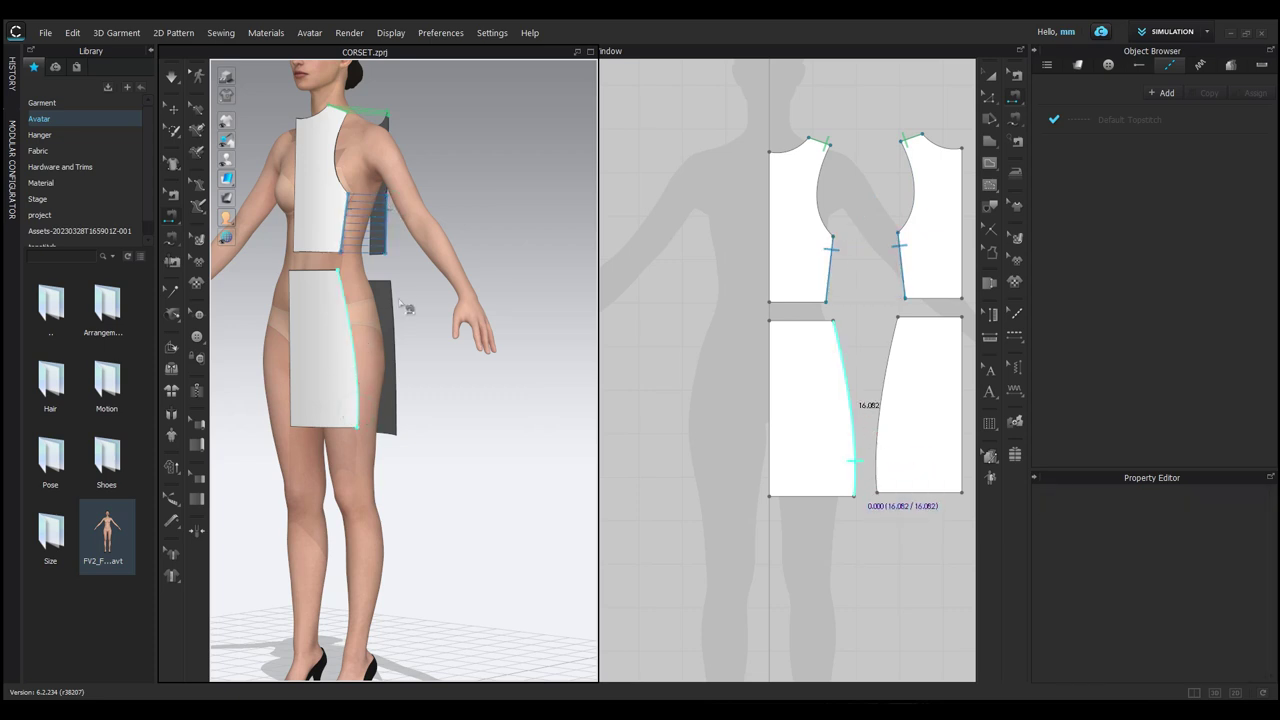
left_click(397, 296)
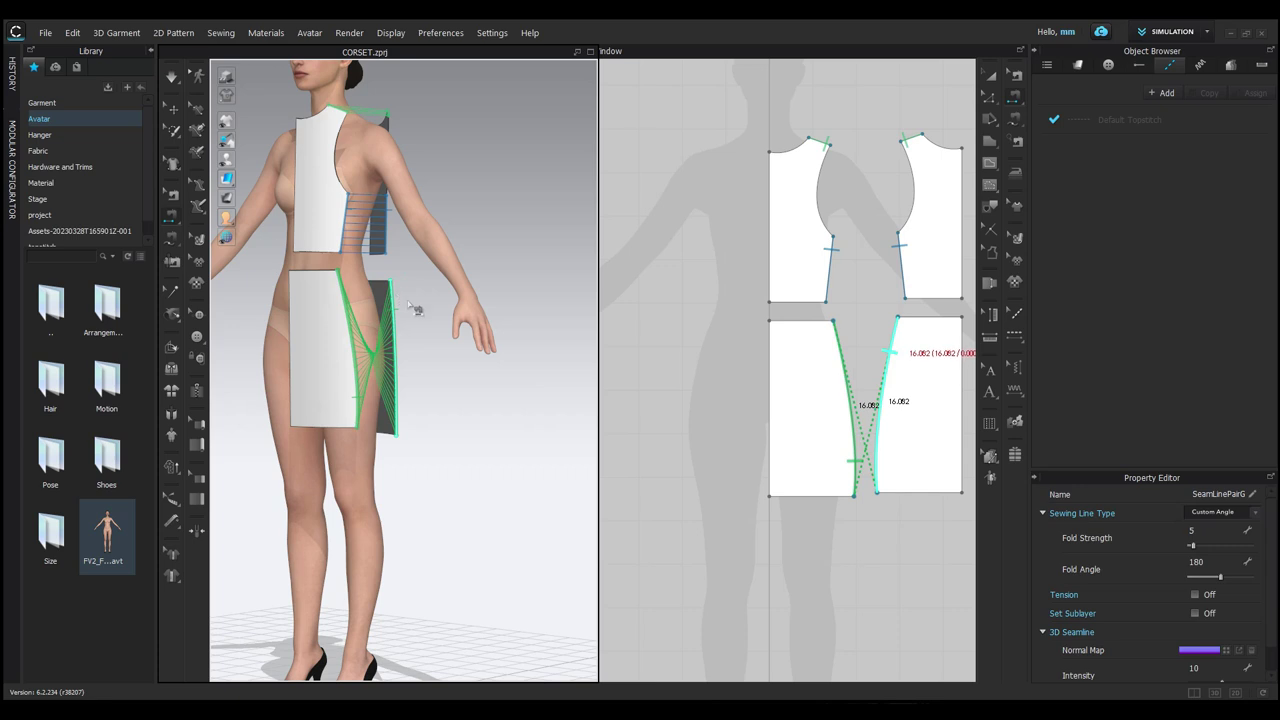
right_click_drag(435, 348, 374, 357)
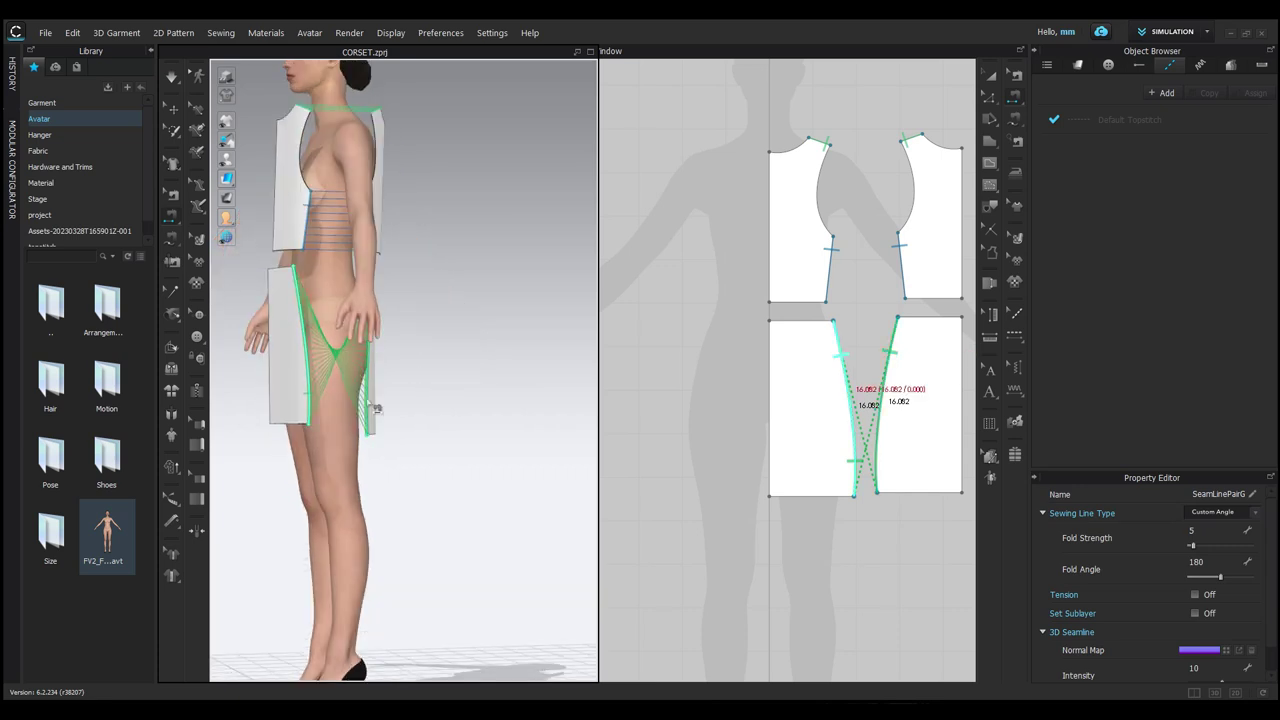
Delete the crossed skirt side seam and re-sew the front skirt edge to the back edge.
right_click_drag(371, 431, 402, 337)
key("Delete")
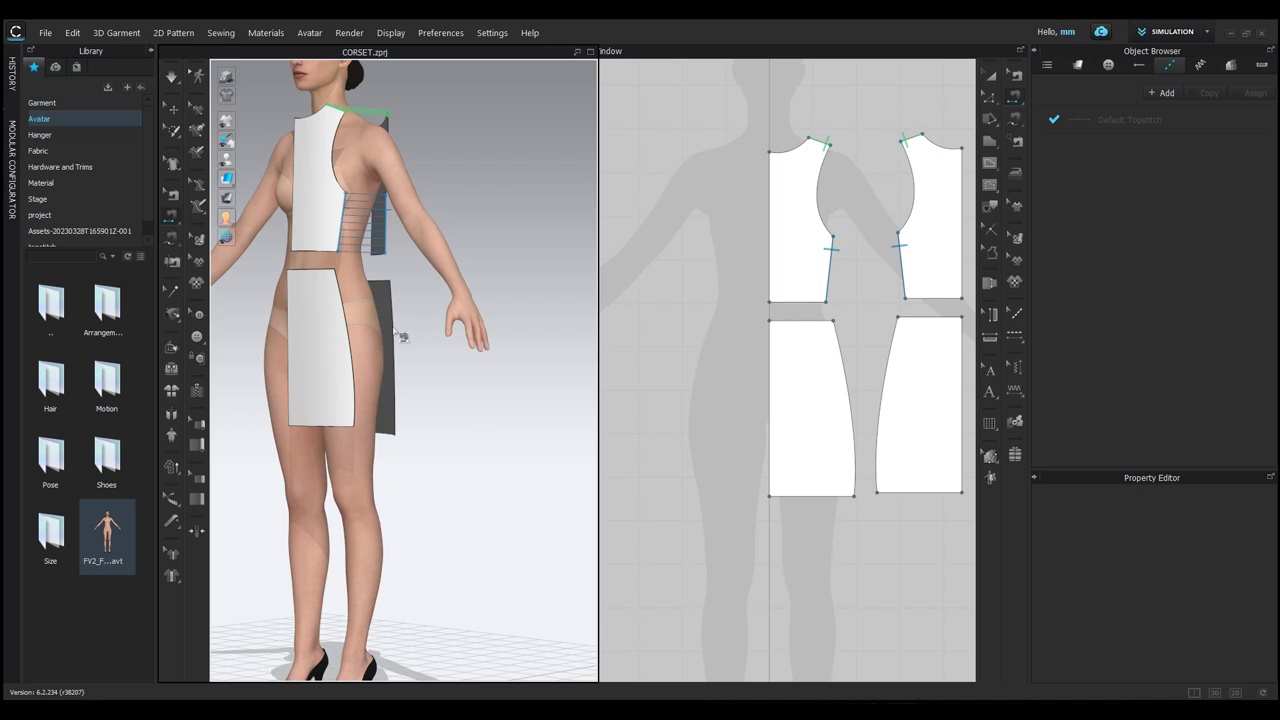
left_click(336, 282)
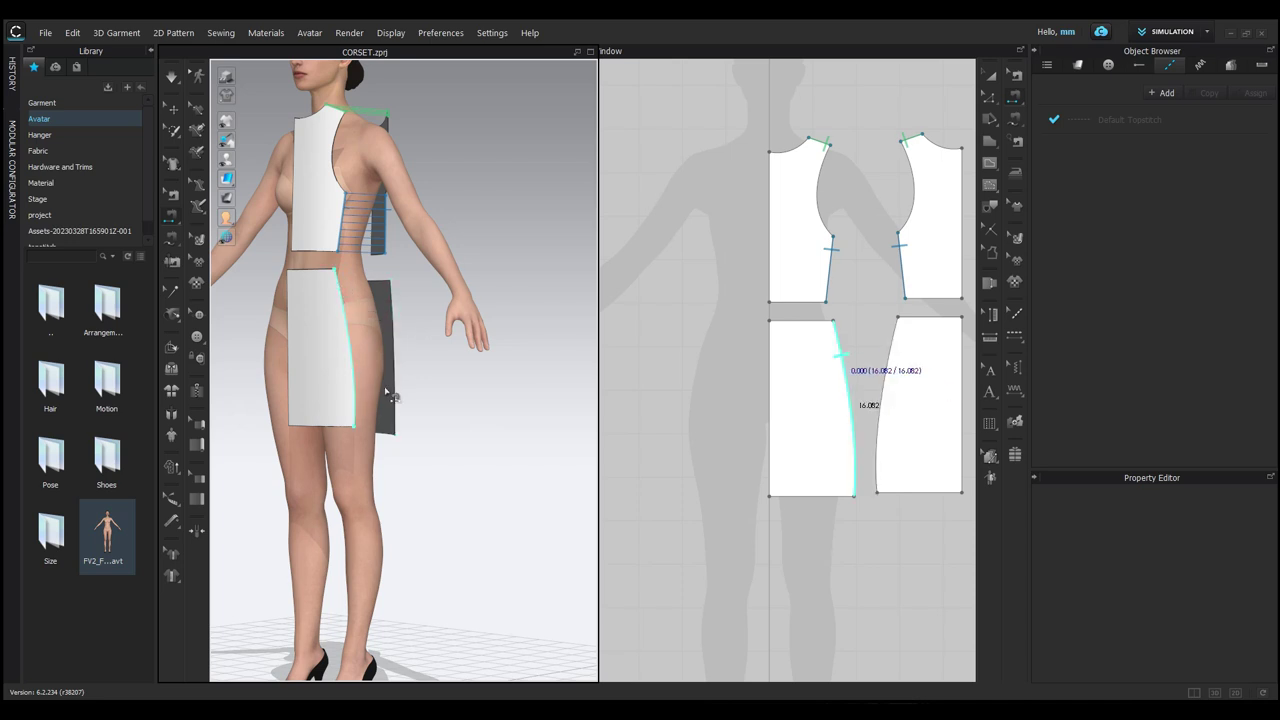
left_click(403, 407)
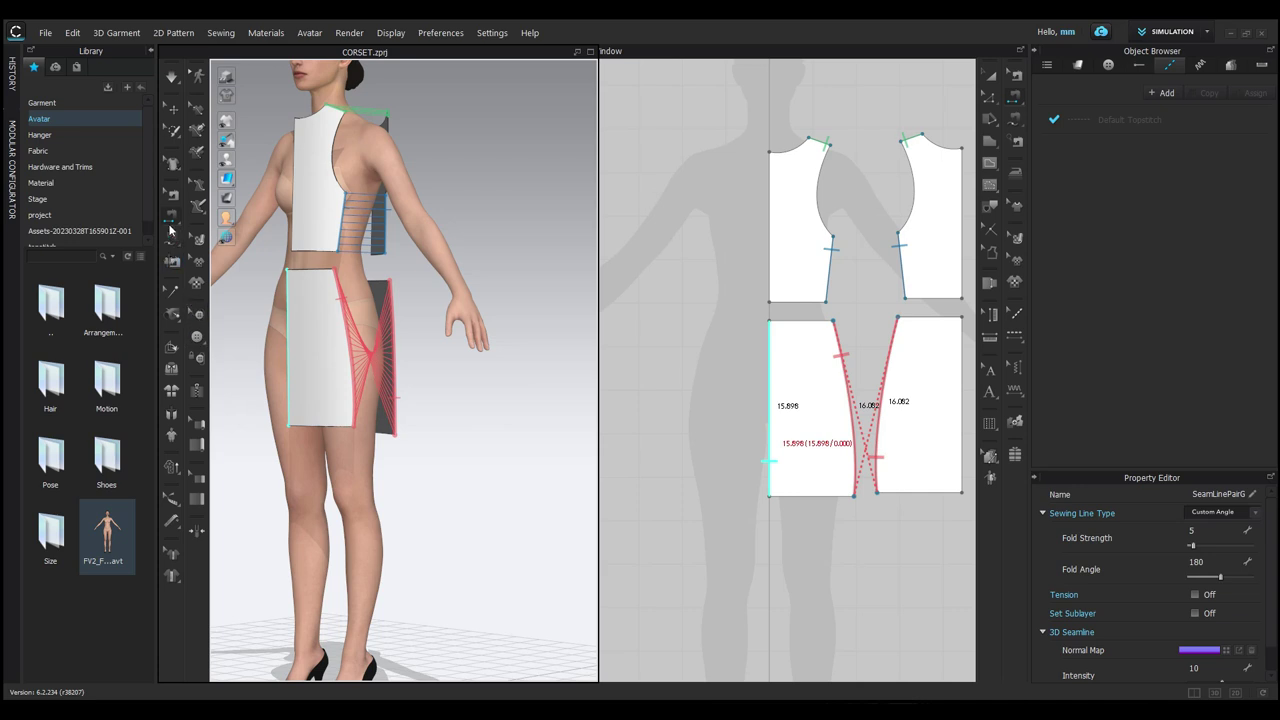
Remove the still-crossed 16.082 skirt seam and resew it from back edge to front edge.
left_click(172, 196)
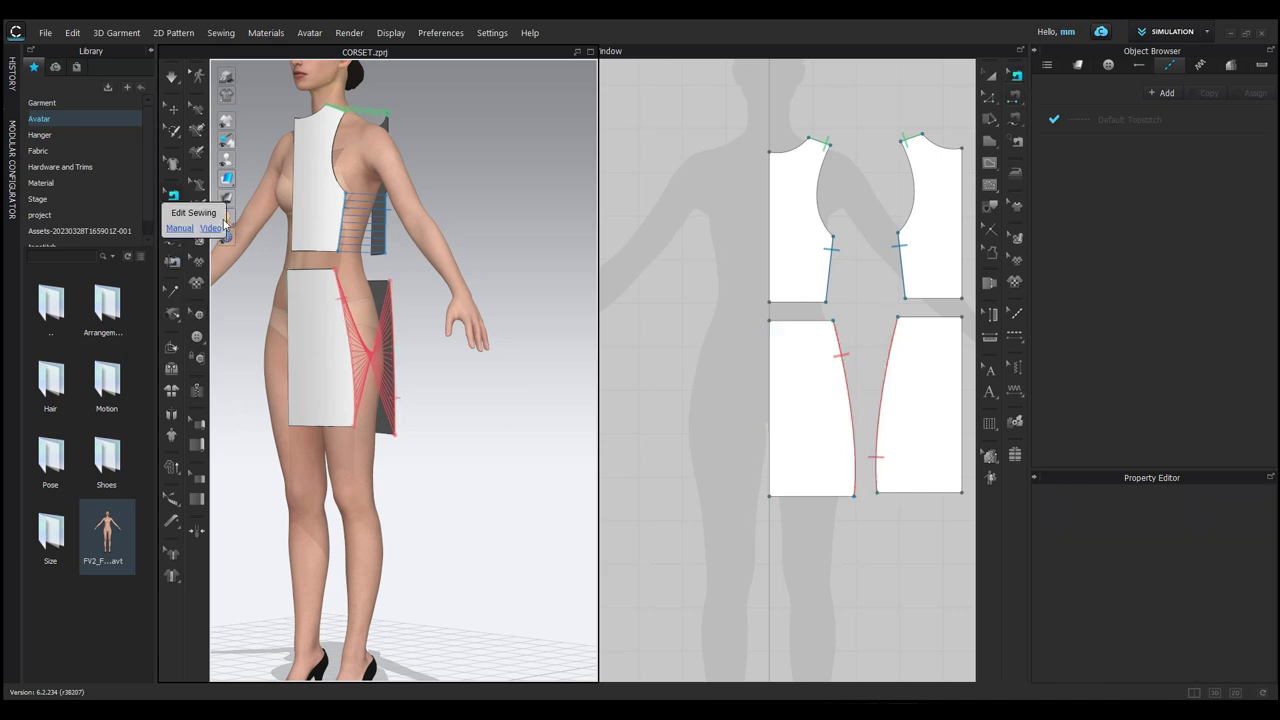
left_click(350, 312)
key("Delete")
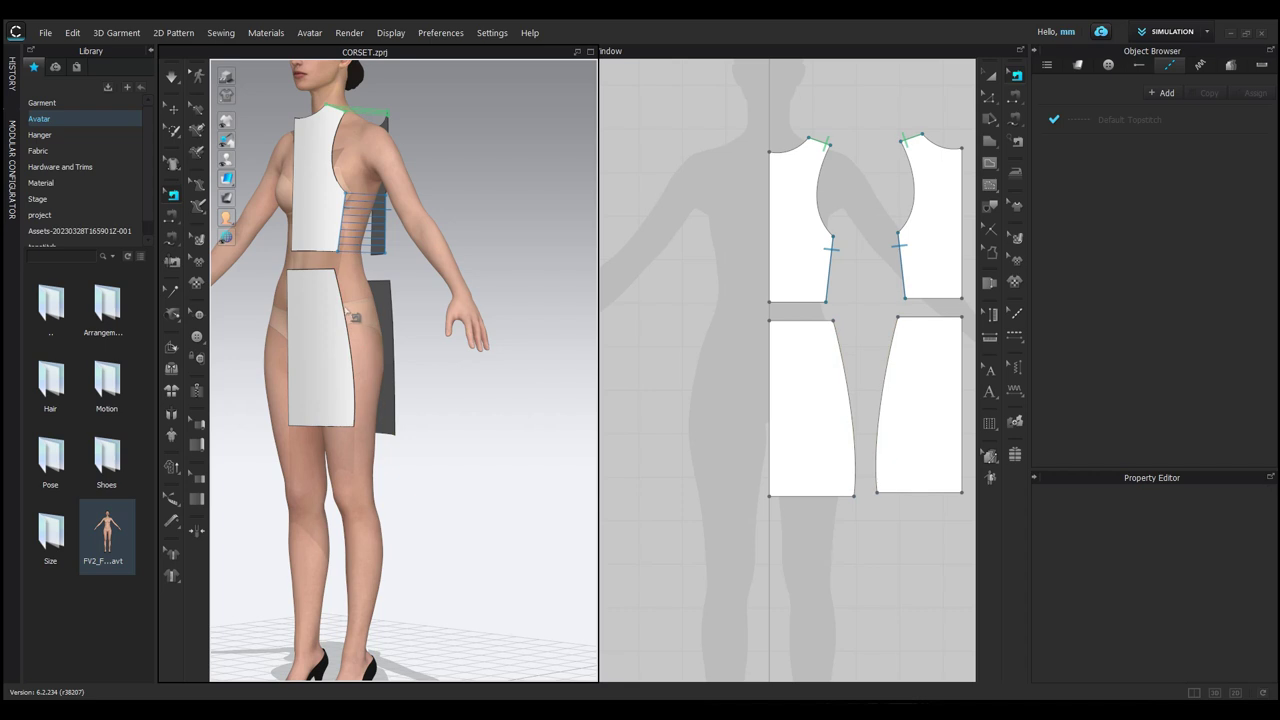
left_click(171, 234)
left_click(392, 314)
left_click(343, 312)
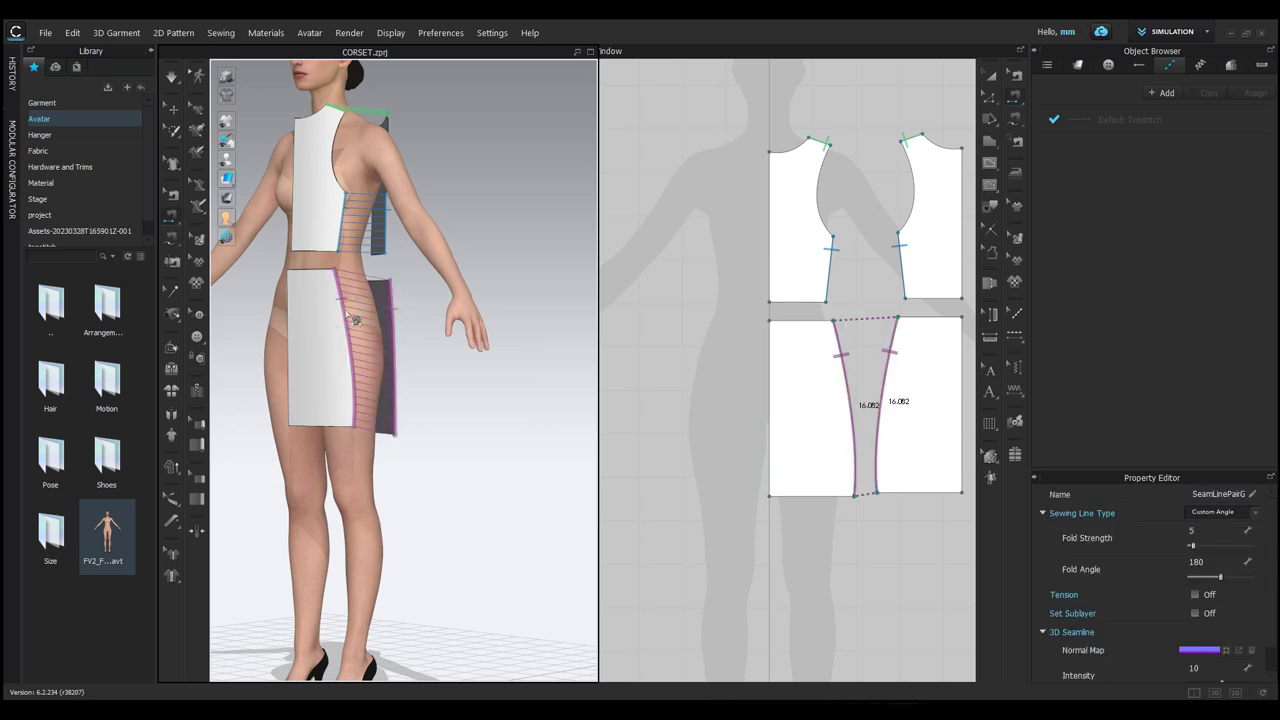
right_click_drag(460, 423, 536, 430)
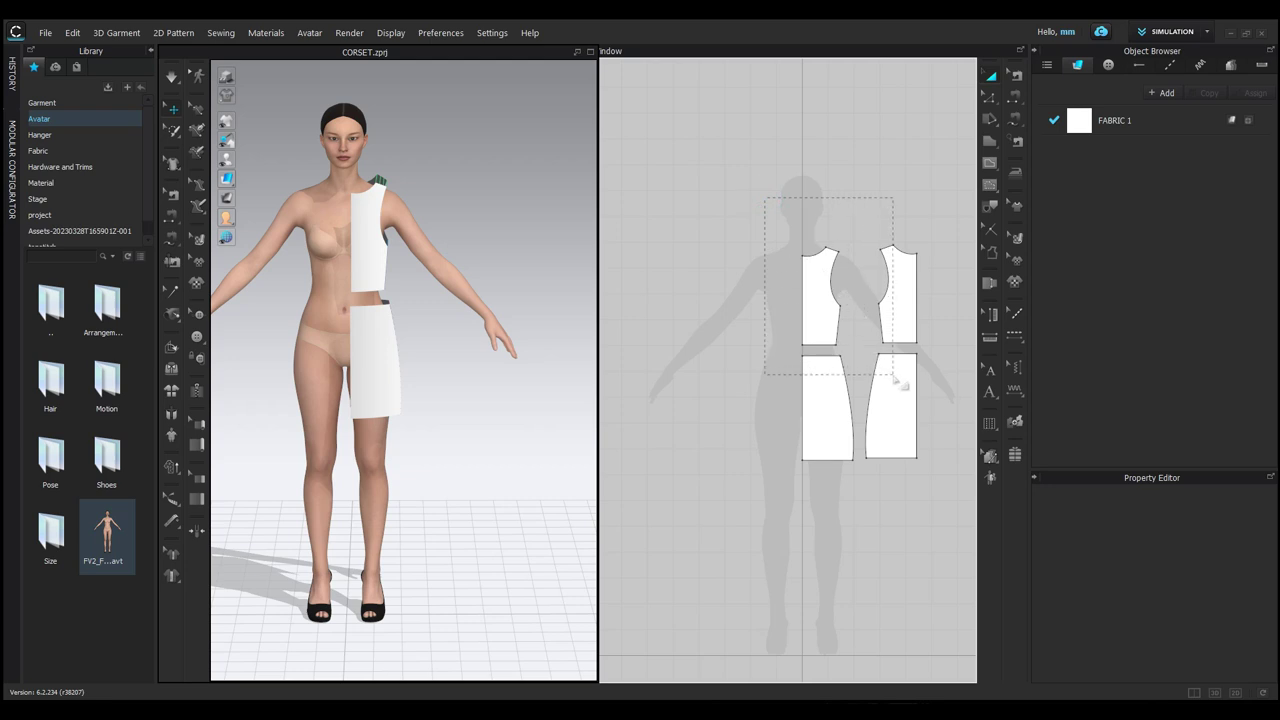
Select all four bodice and skirt pieces and place mirrored symmetric copies beside the originals.
left_click(829, 331)
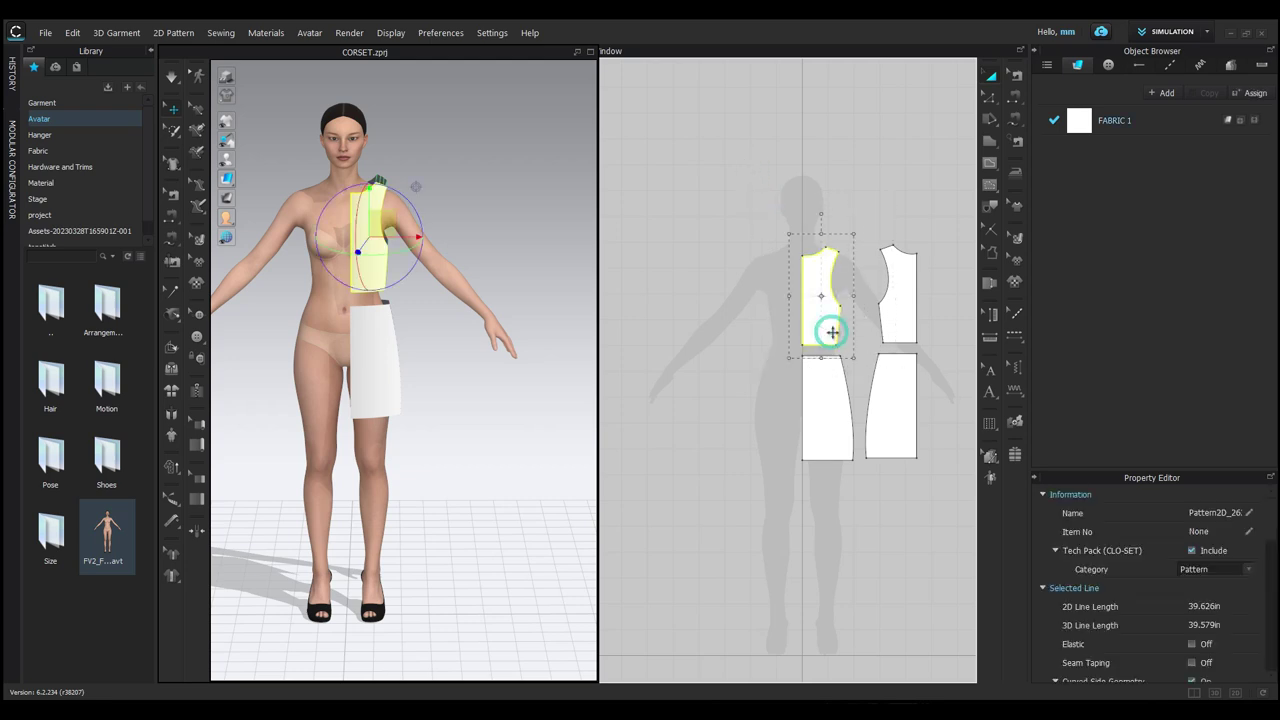
left_click(897, 323, "shift")
left_click(846, 416, "shift")
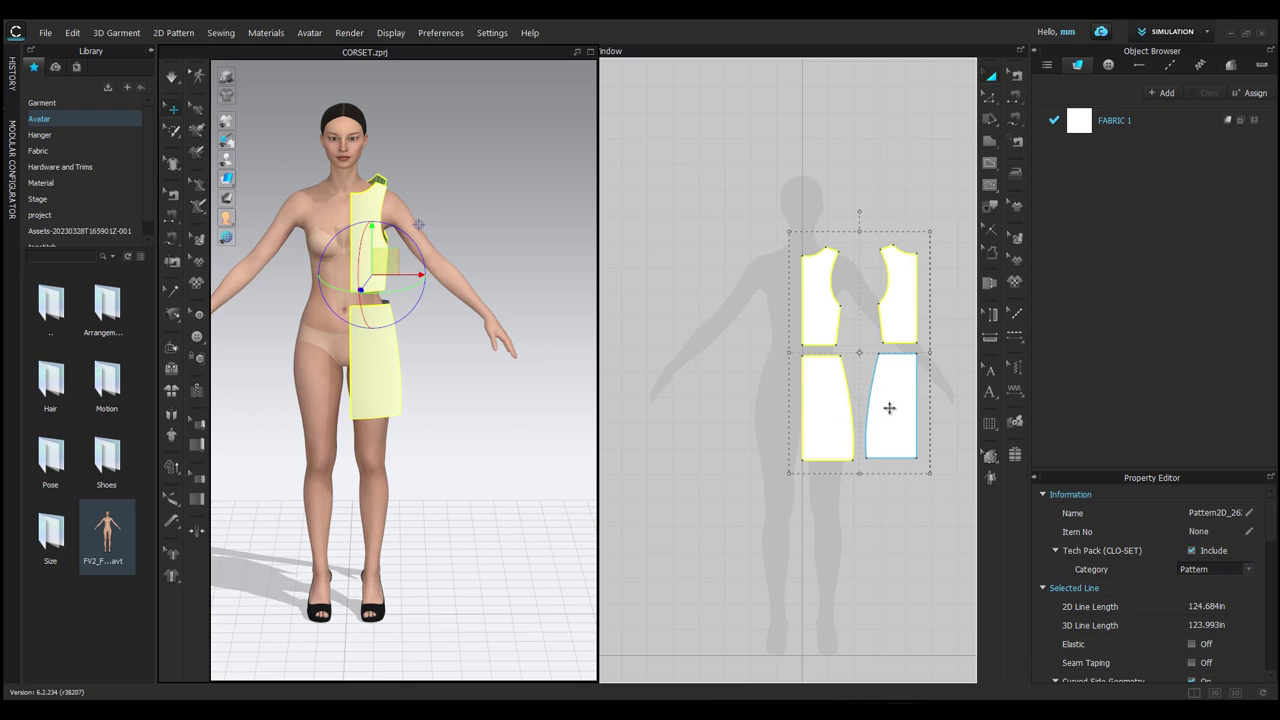
left_click(890, 408, "shift")
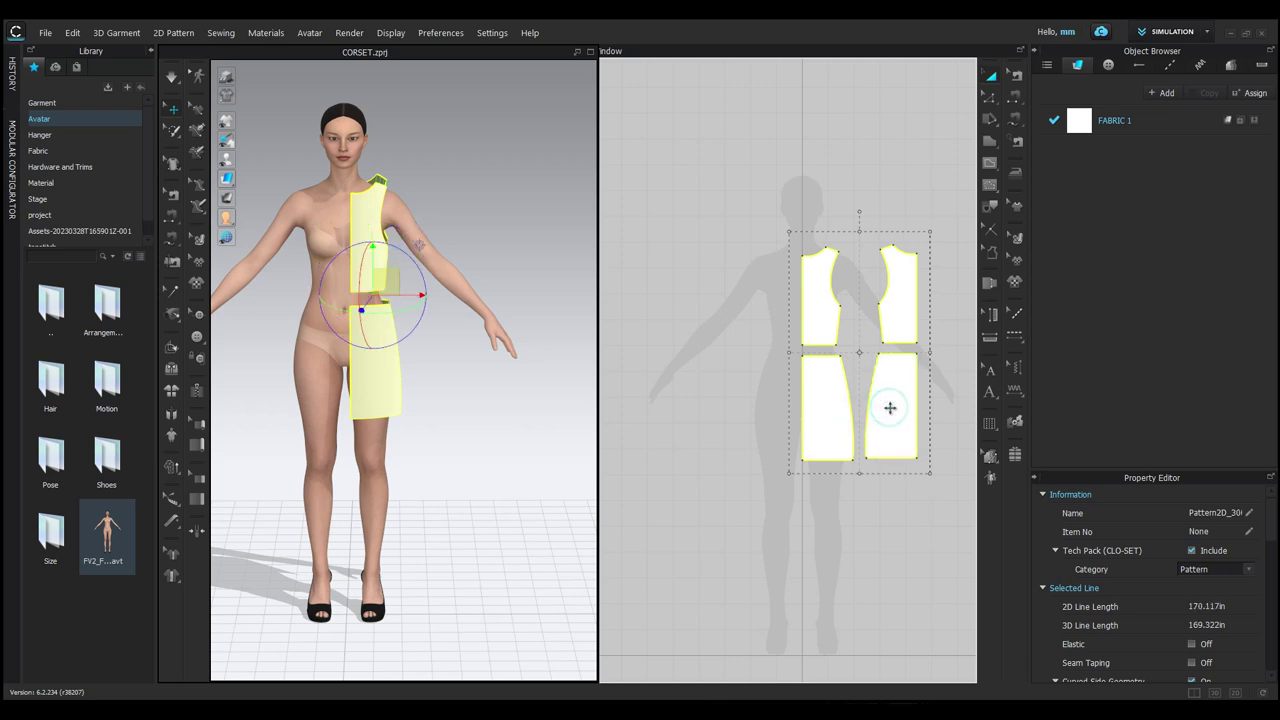
left_click(876, 512)
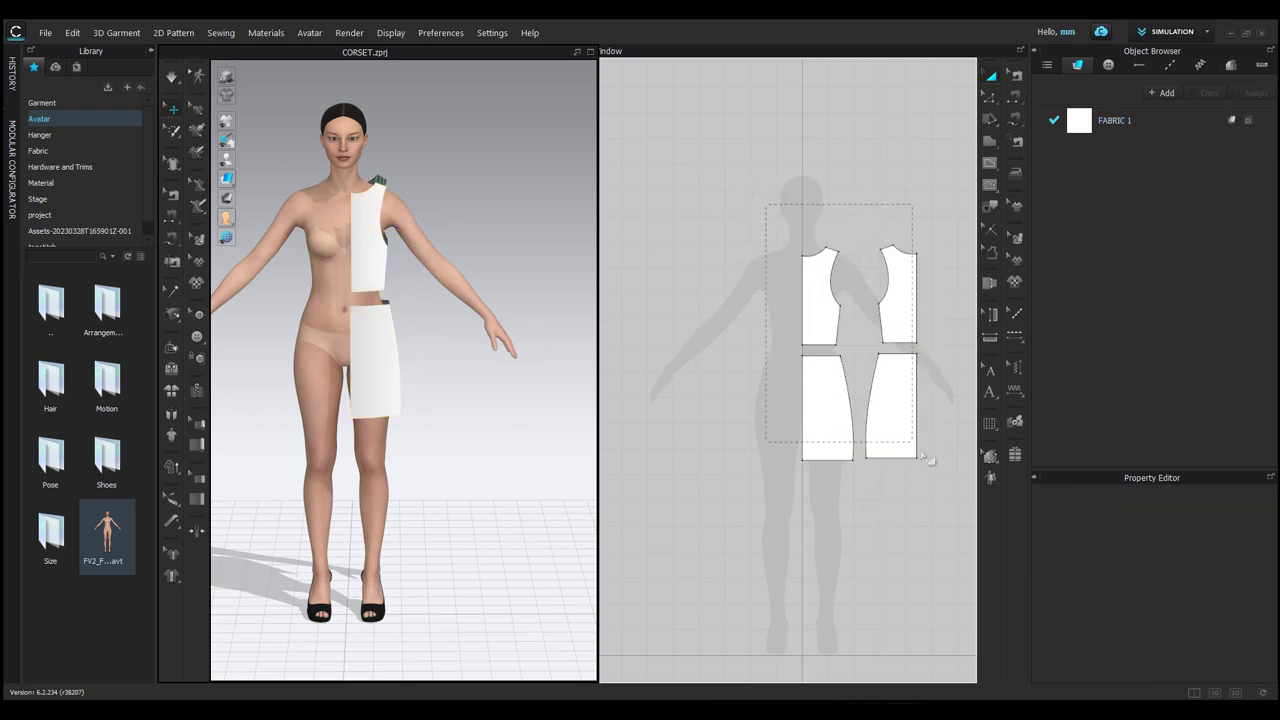
left_click_drag(954, 494, 954, 494)
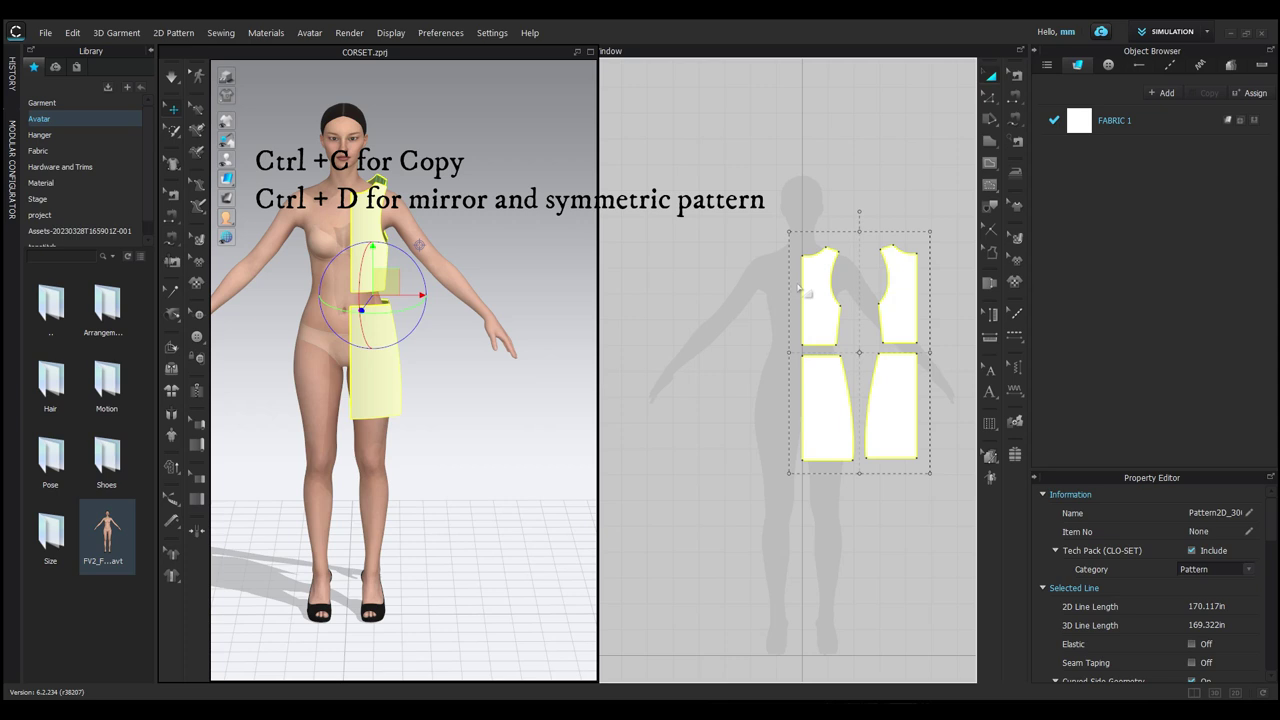
key("ctrl+c")
key("ctrl+d")
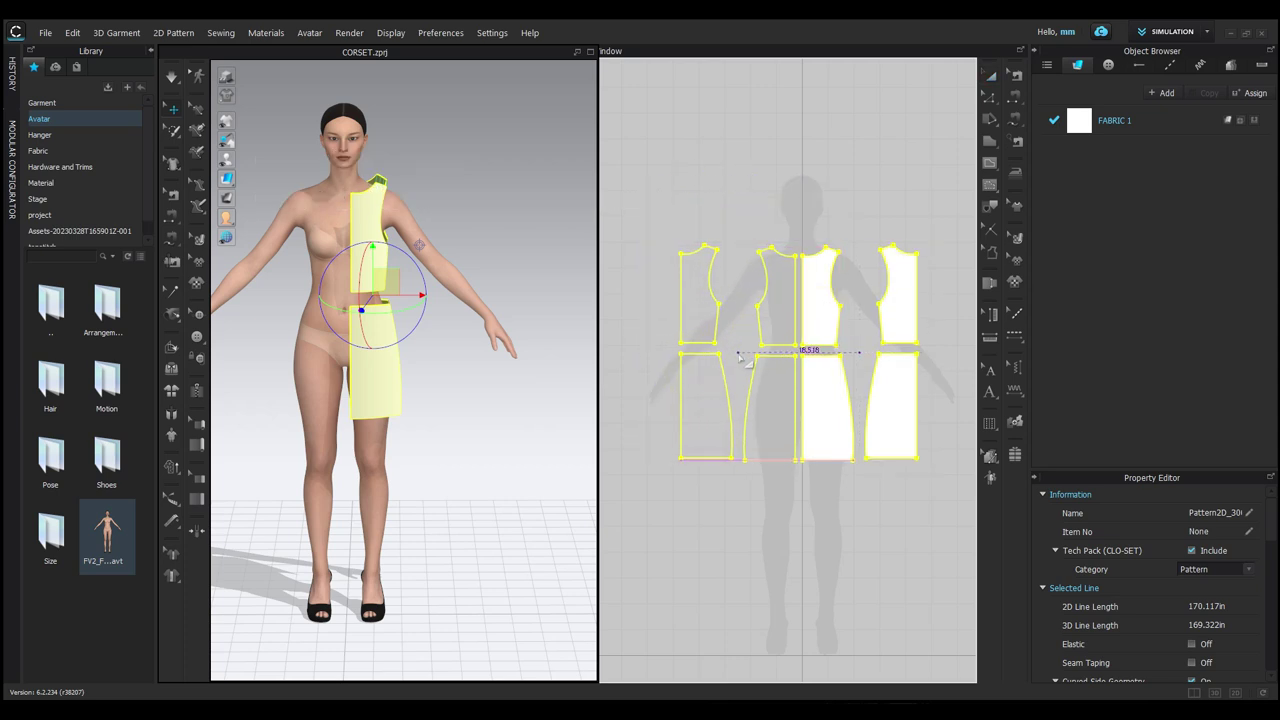
left_click(739, 354)
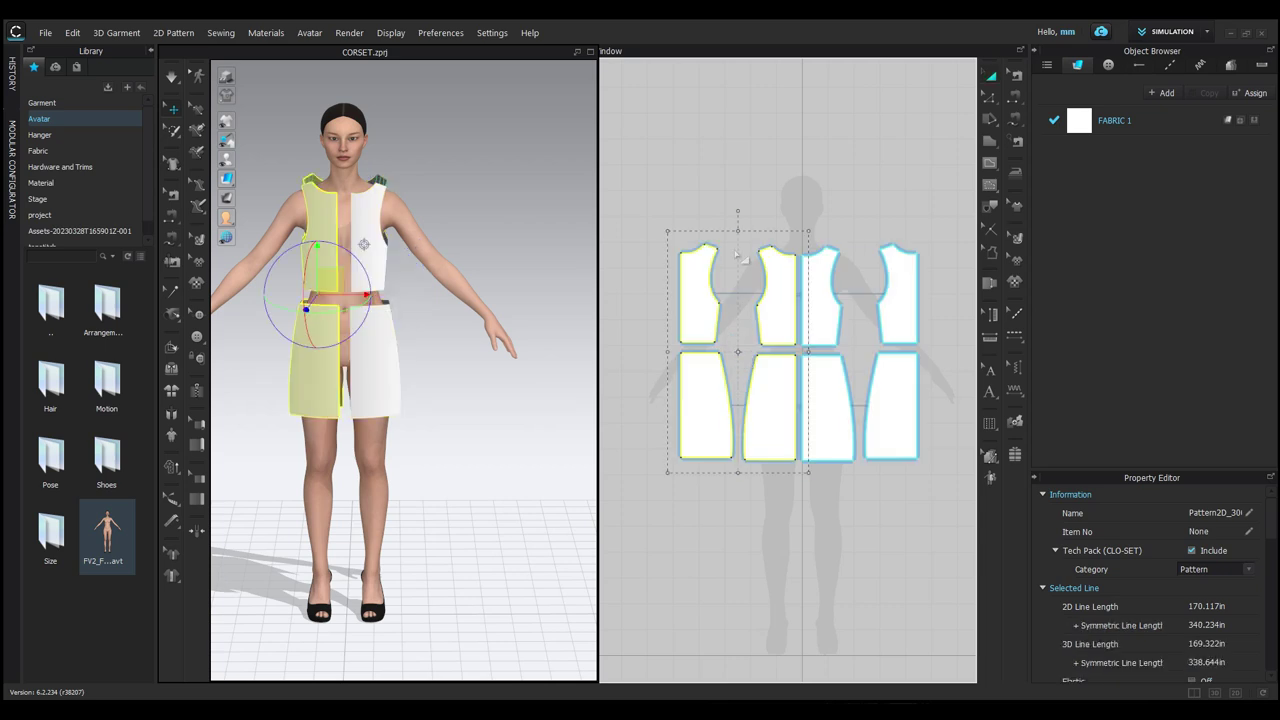
left_click(845, 224)
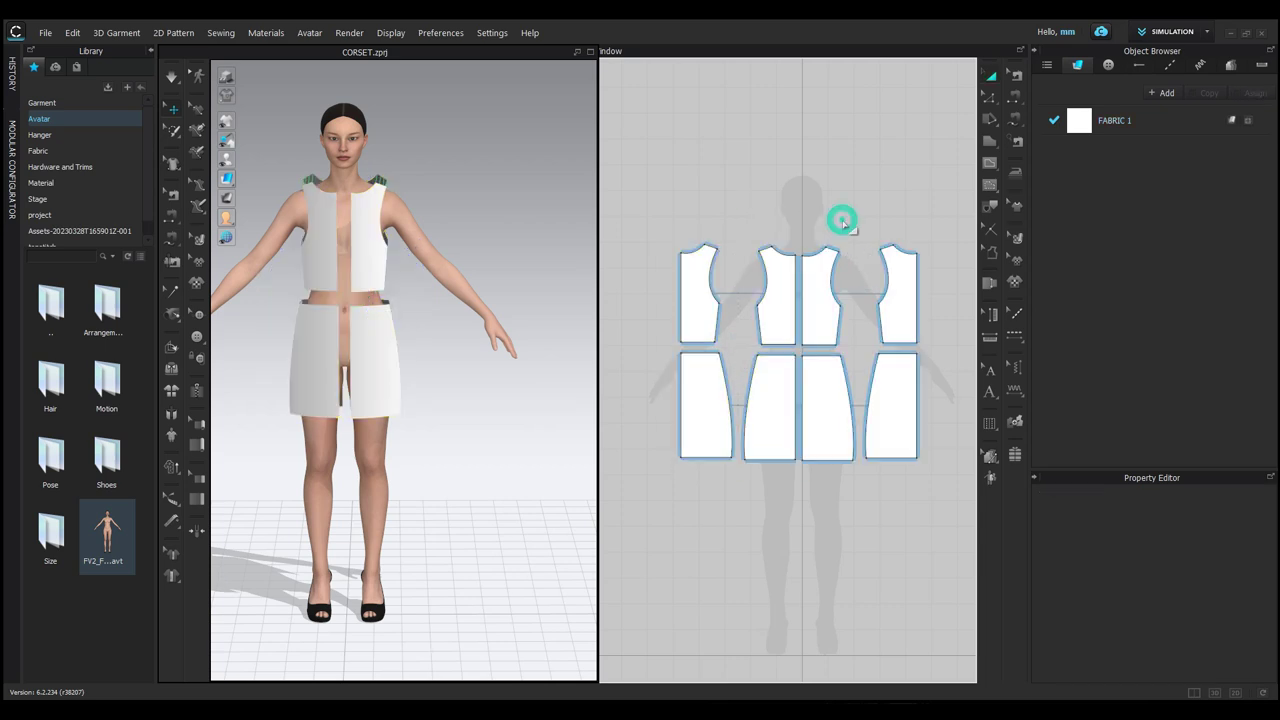
Drag a point on the front bodice armhole to reshape the curve to 8.865 in.
left_click(990, 97)
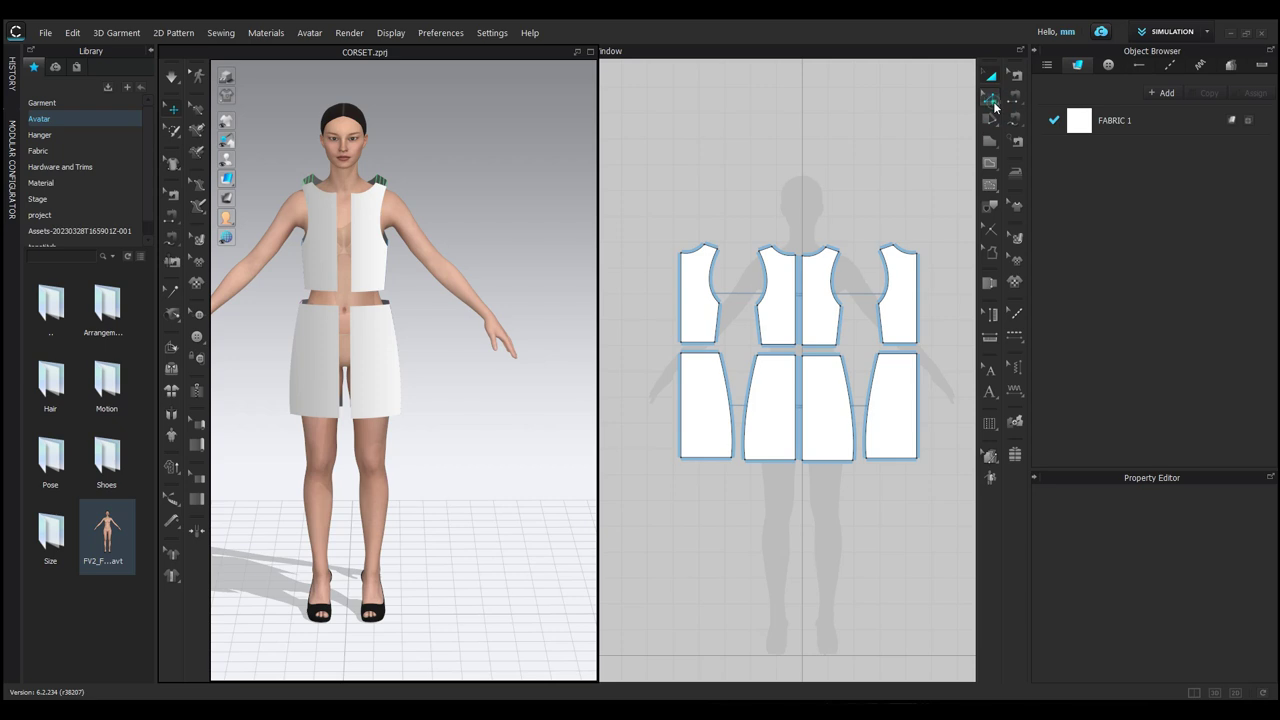
scroll(869, 238, "up", 5)
scroll(869, 238, "down", 4)
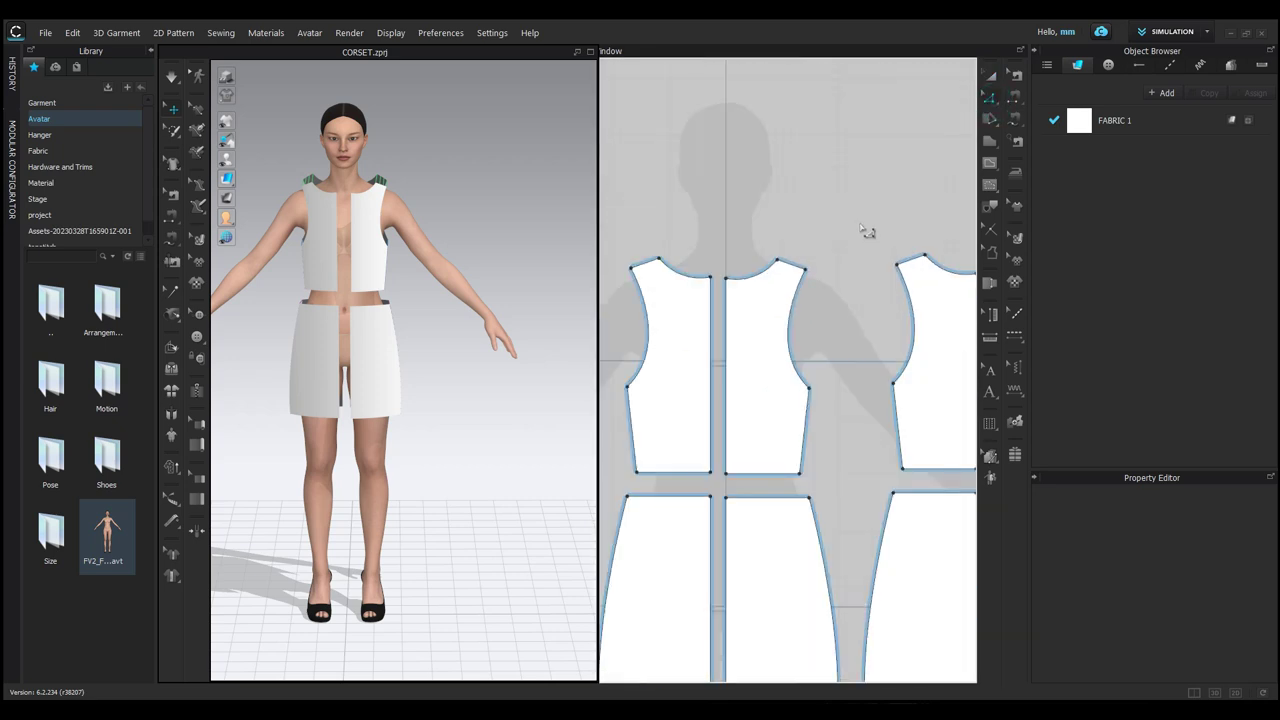
left_click(799, 342)
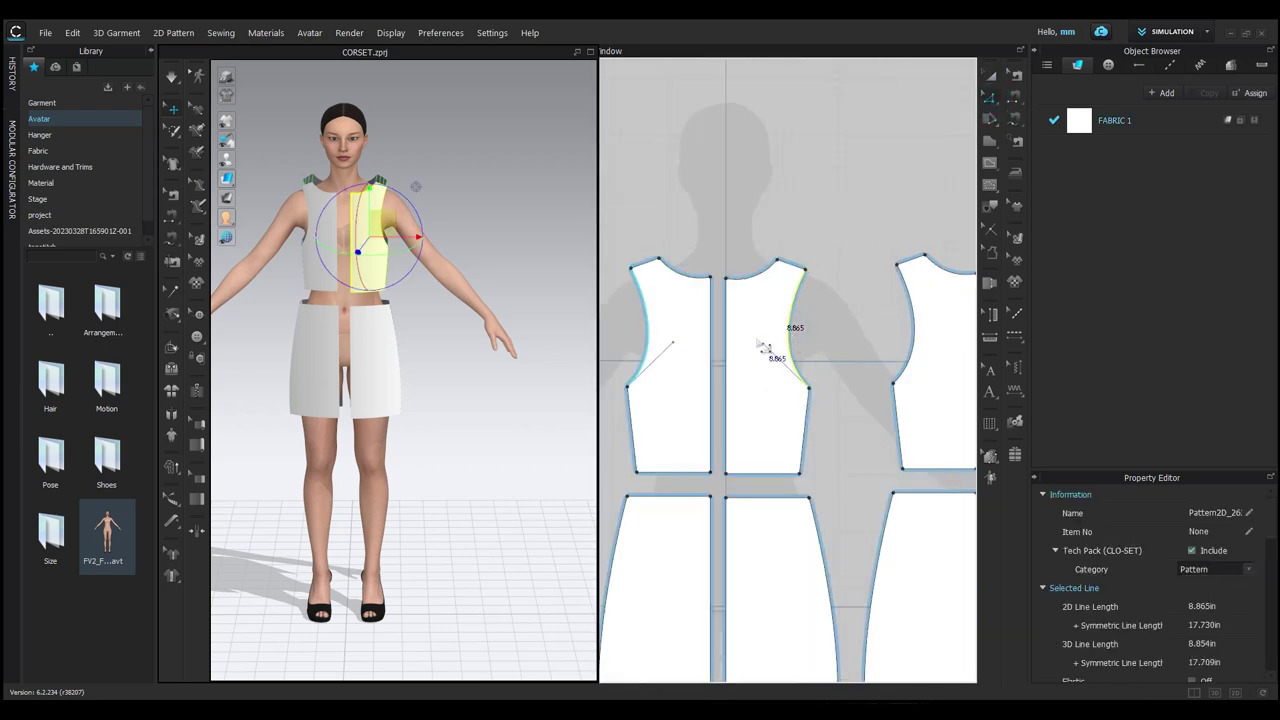
left_click(763, 346)
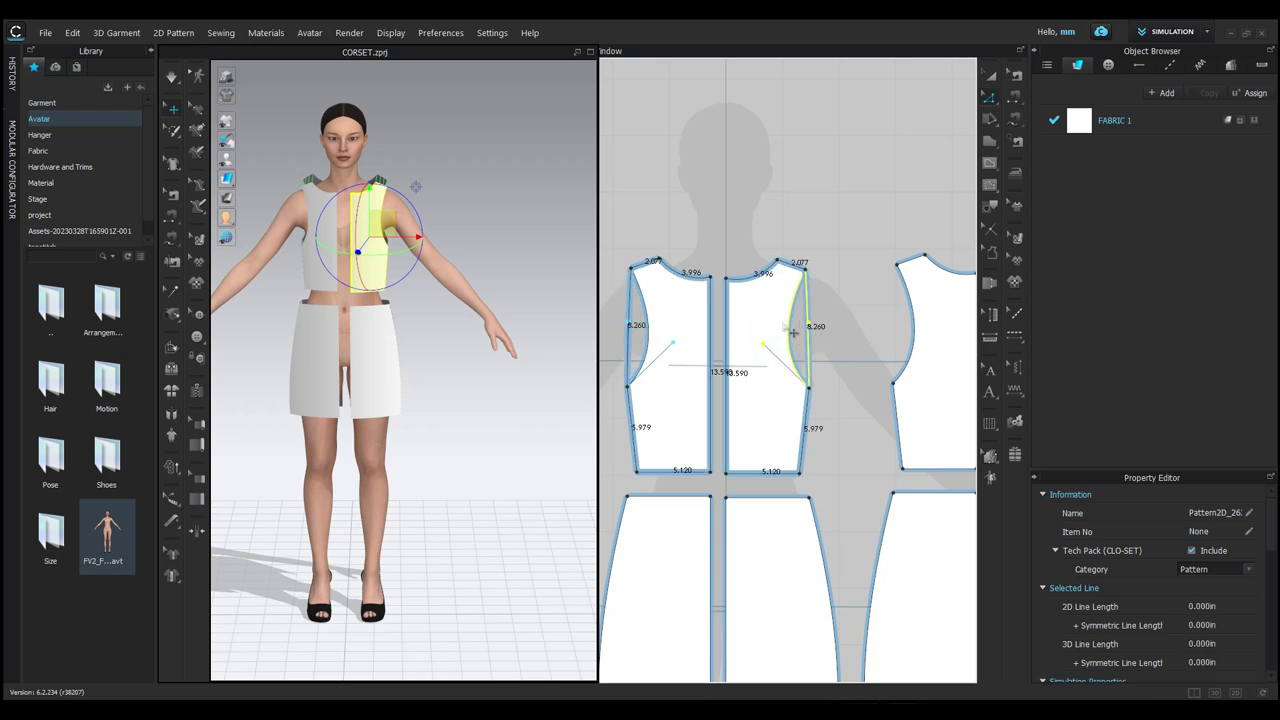
left_click_drag(763, 353, 807, 356)
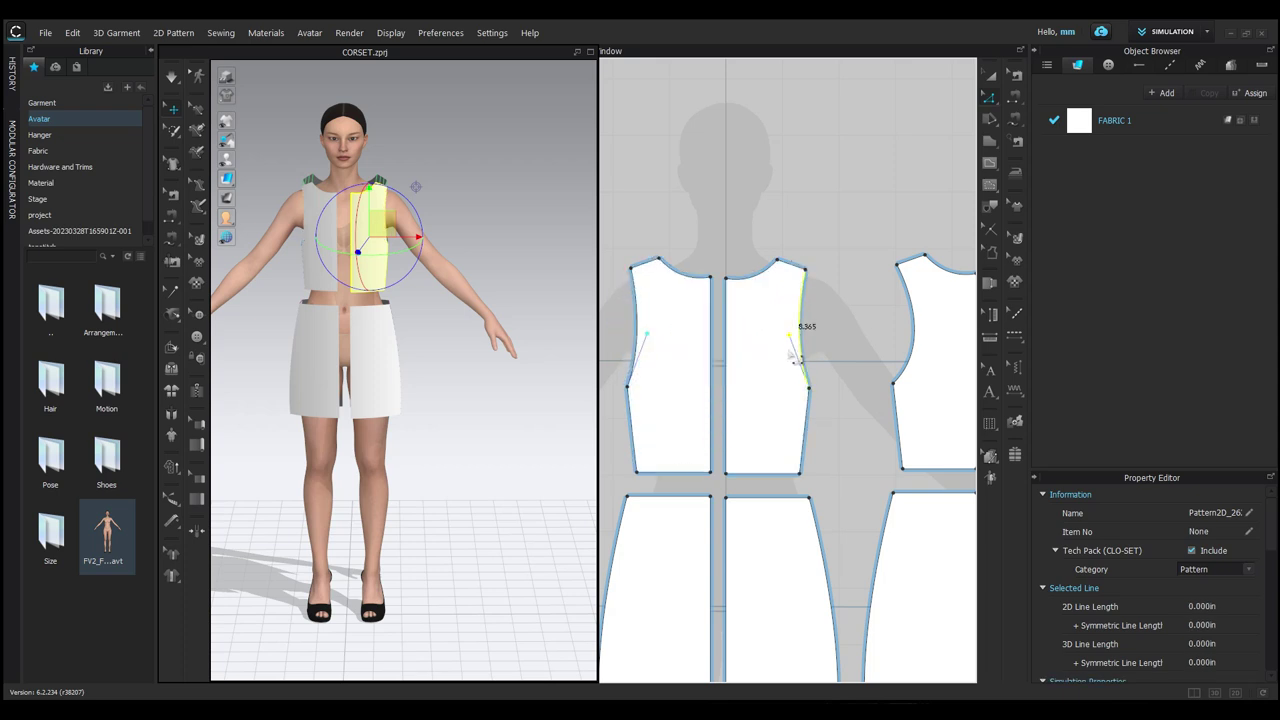
key("a")
scroll(790, 342, "down", 2)
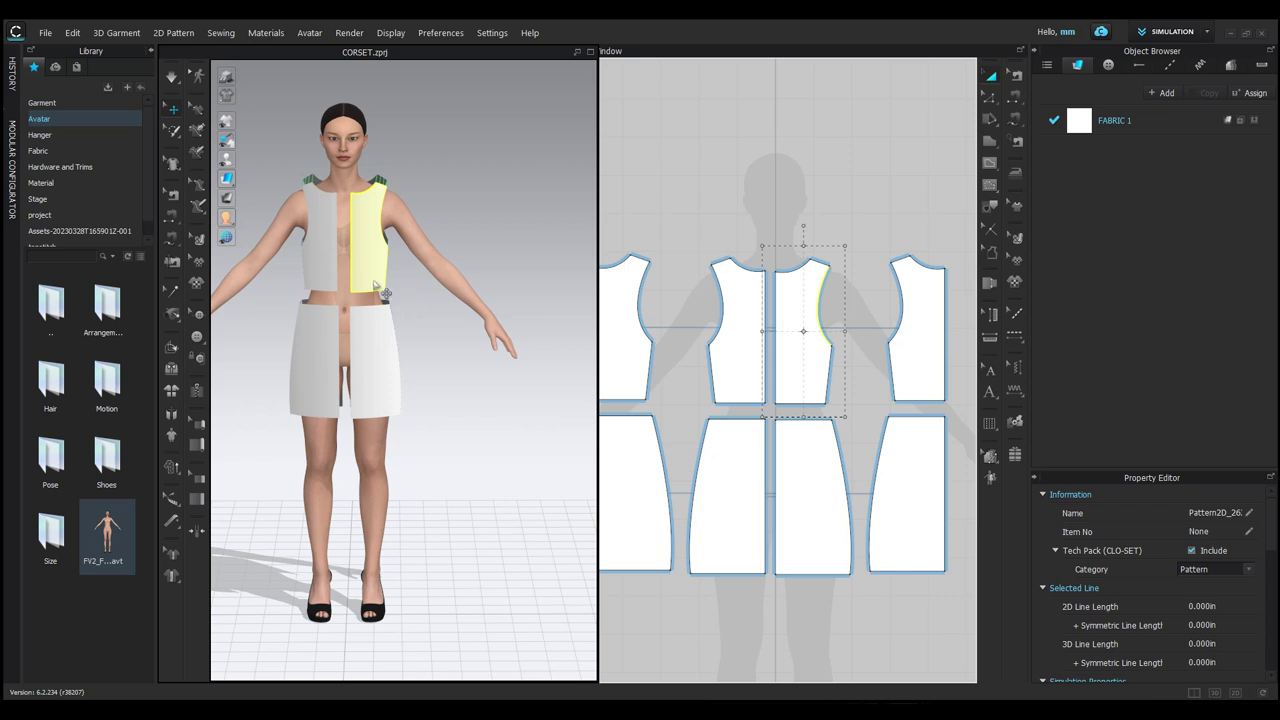
Sew the centre-front seams joining the mirrored bodice halves and skirt halves.
left_click(175, 217)
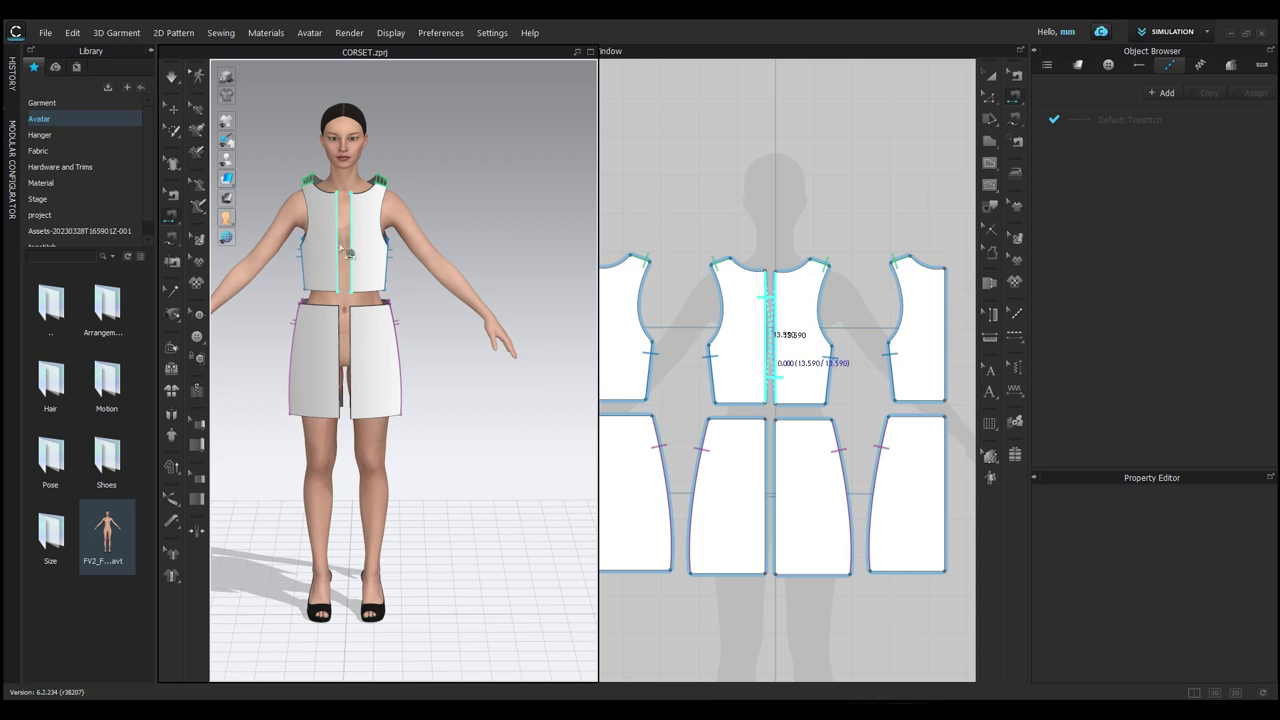
left_click(340, 248)
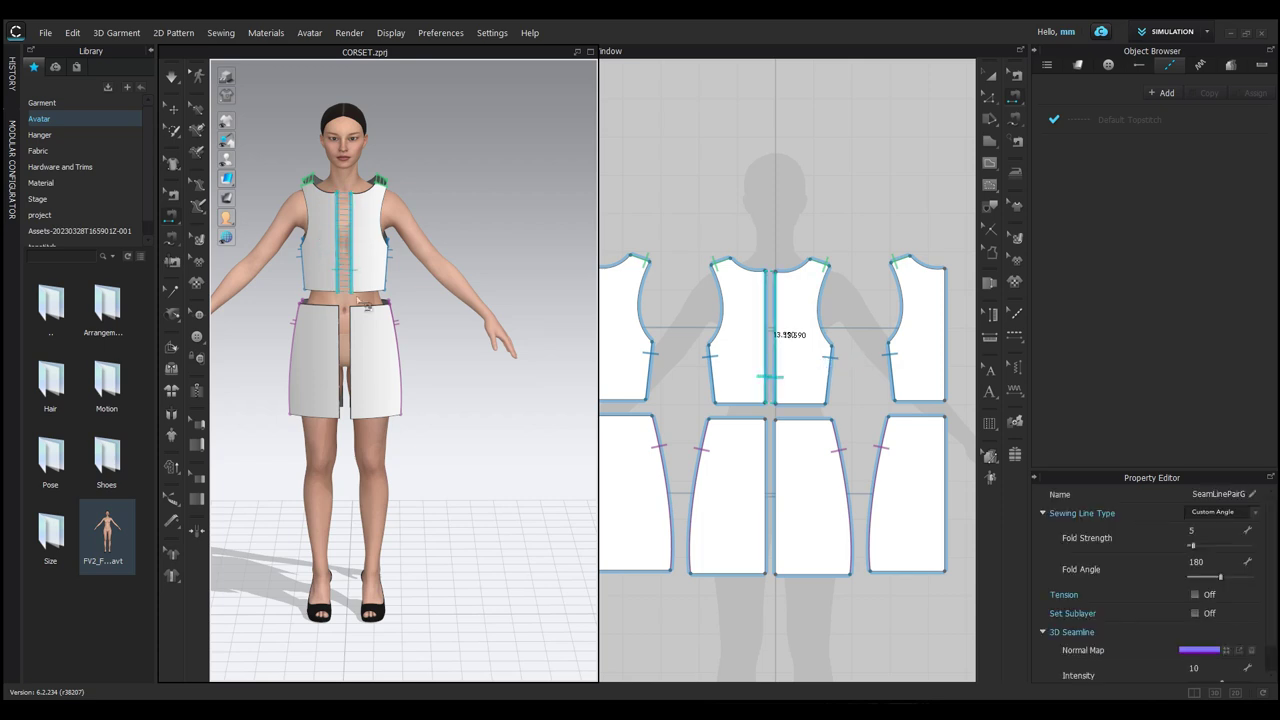
left_click(356, 358)
left_click(338, 356)
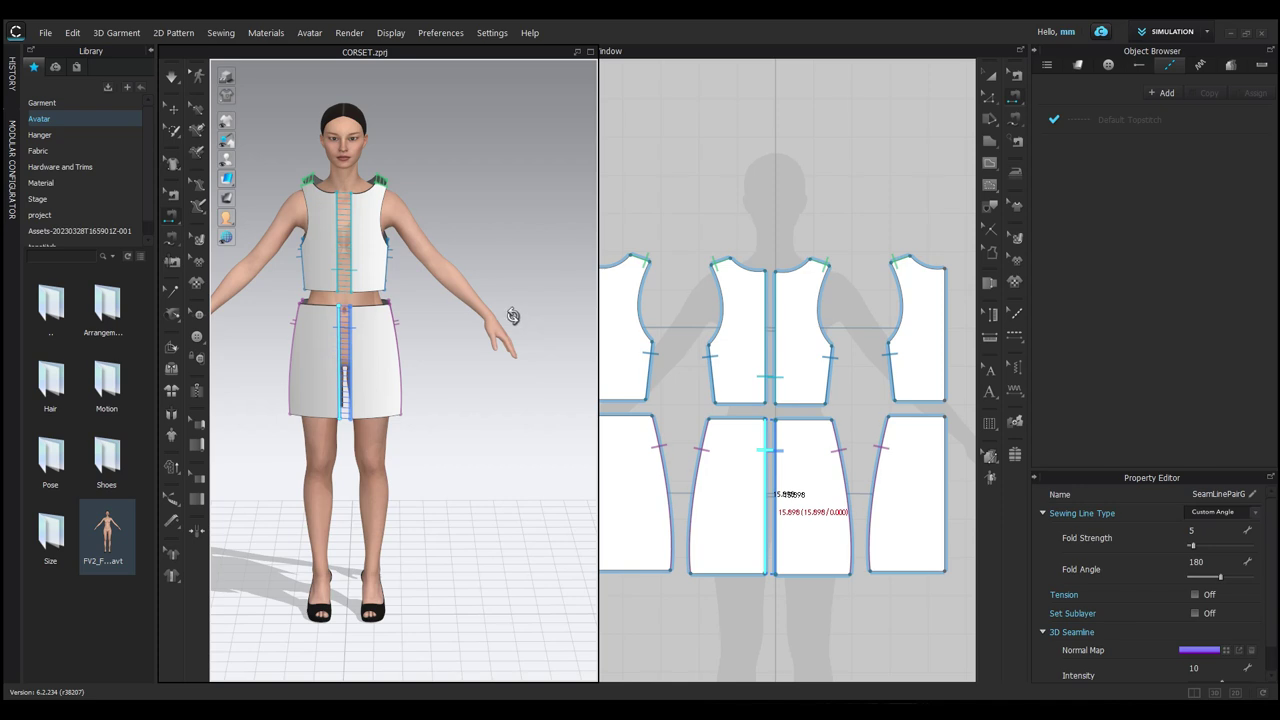
From the back view, sew the bodice and skirt centre-back seams together.
key("8")
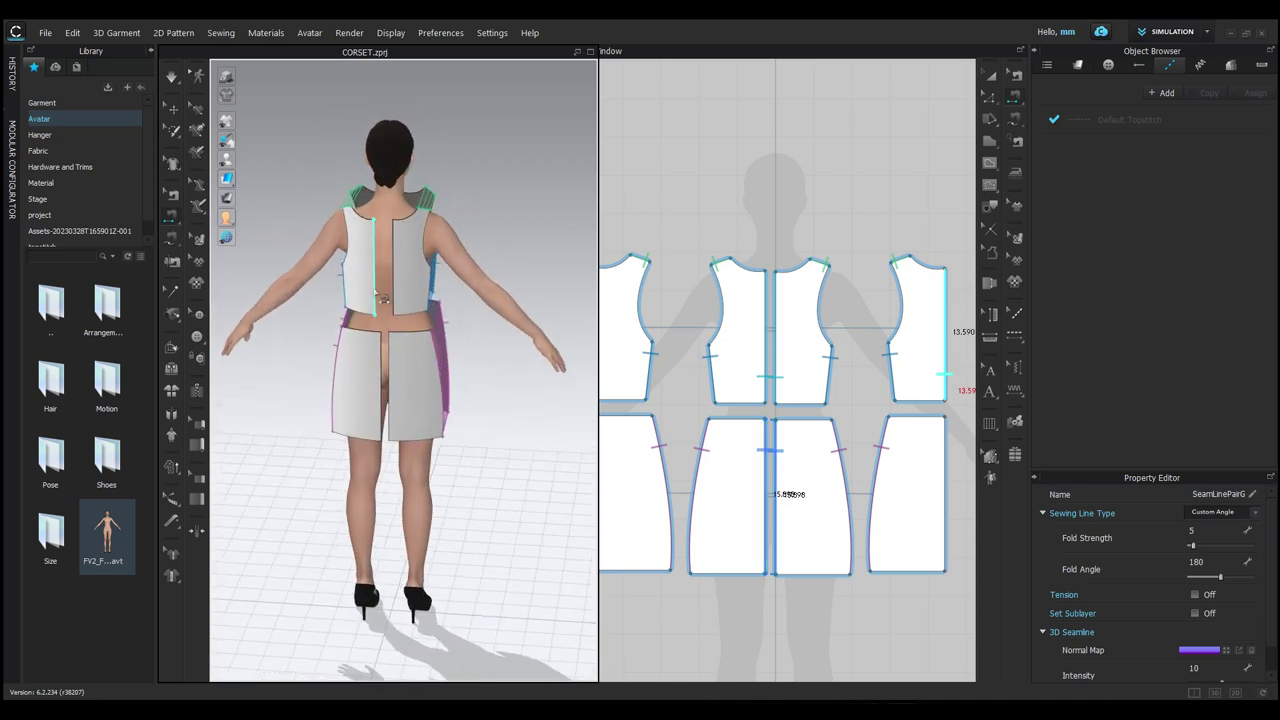
left_click(402, 302)
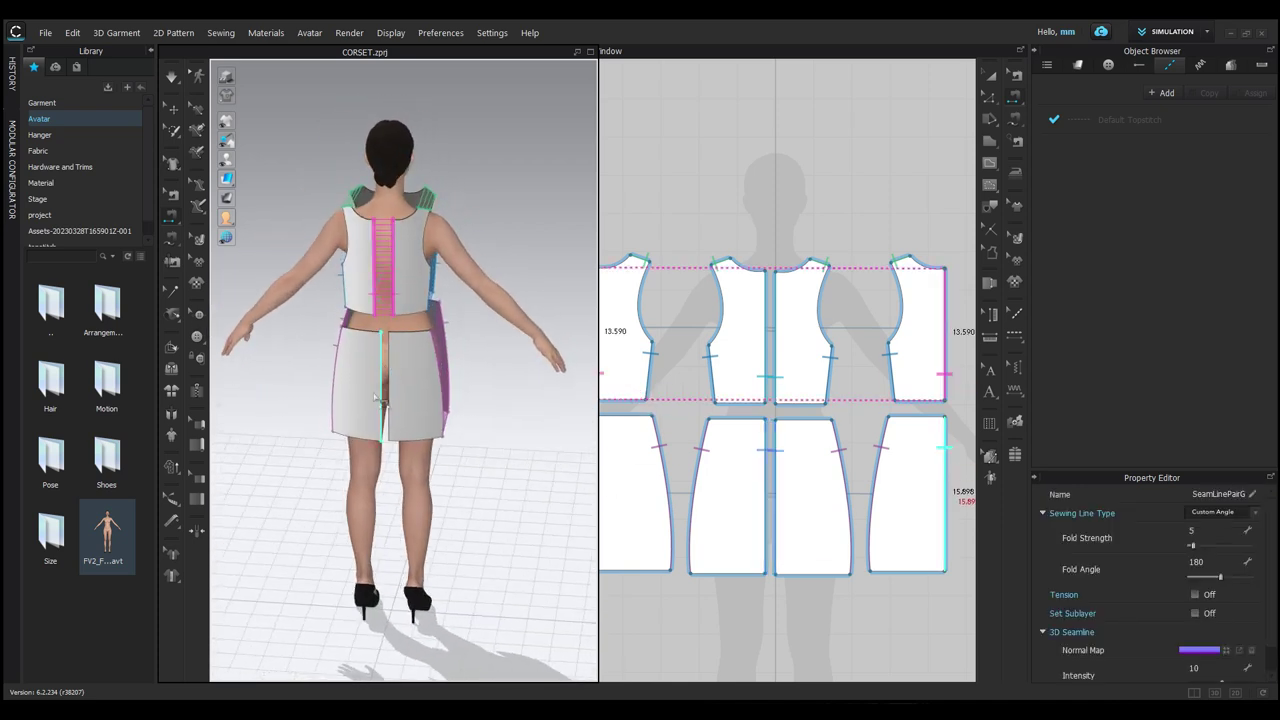
left_click(395, 412)
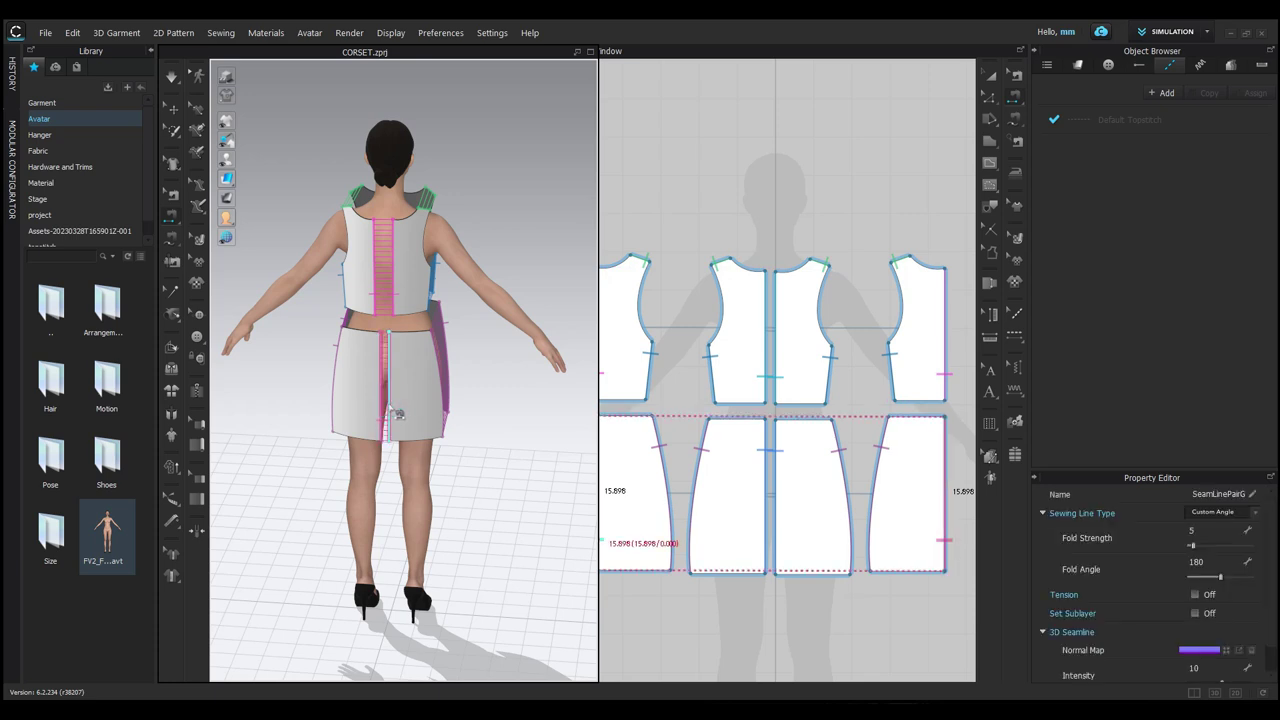
key("2")
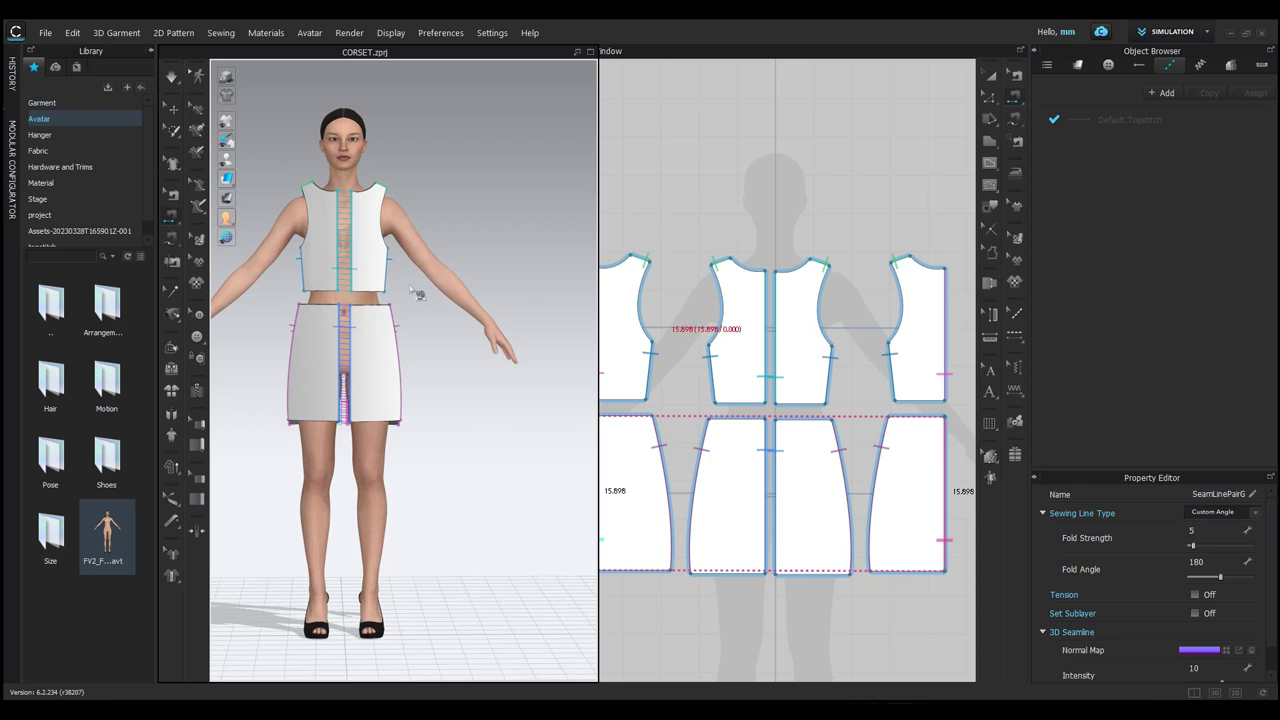
Simulate the garment, then select skirt and bodice panels and orbit to inspect the drape.
key("space")
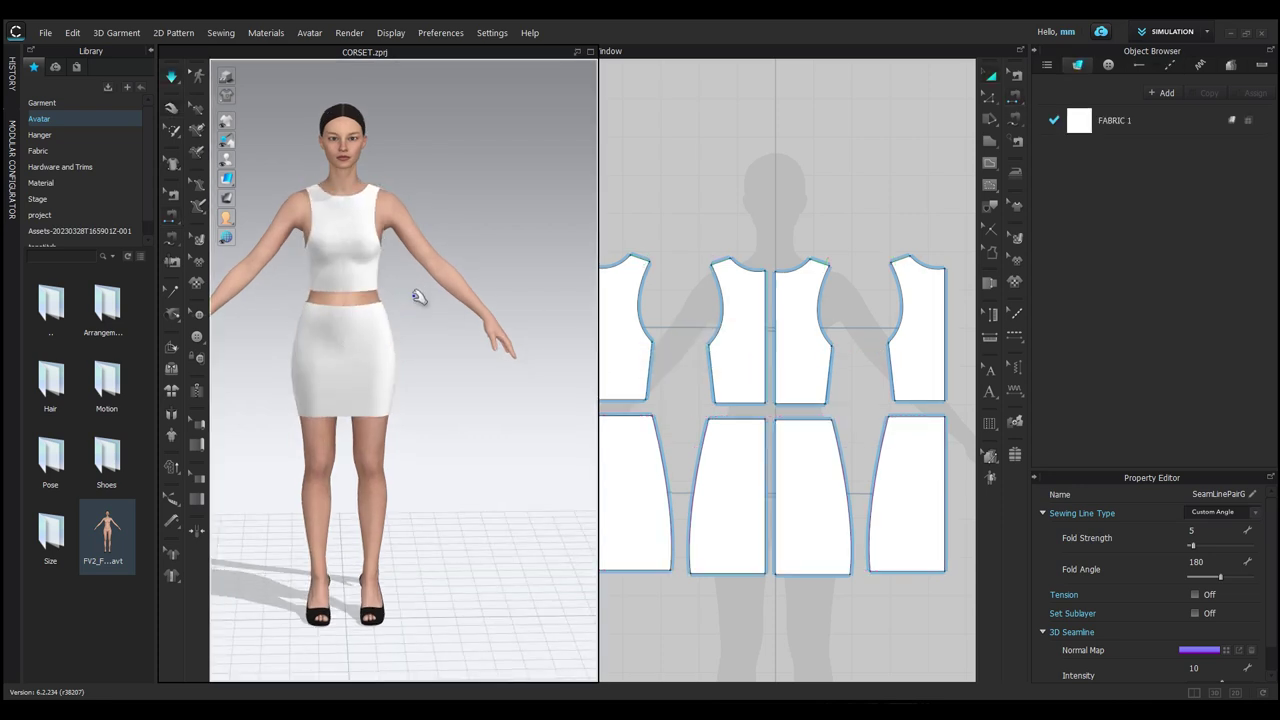
left_click(315, 310)
left_click(366, 312)
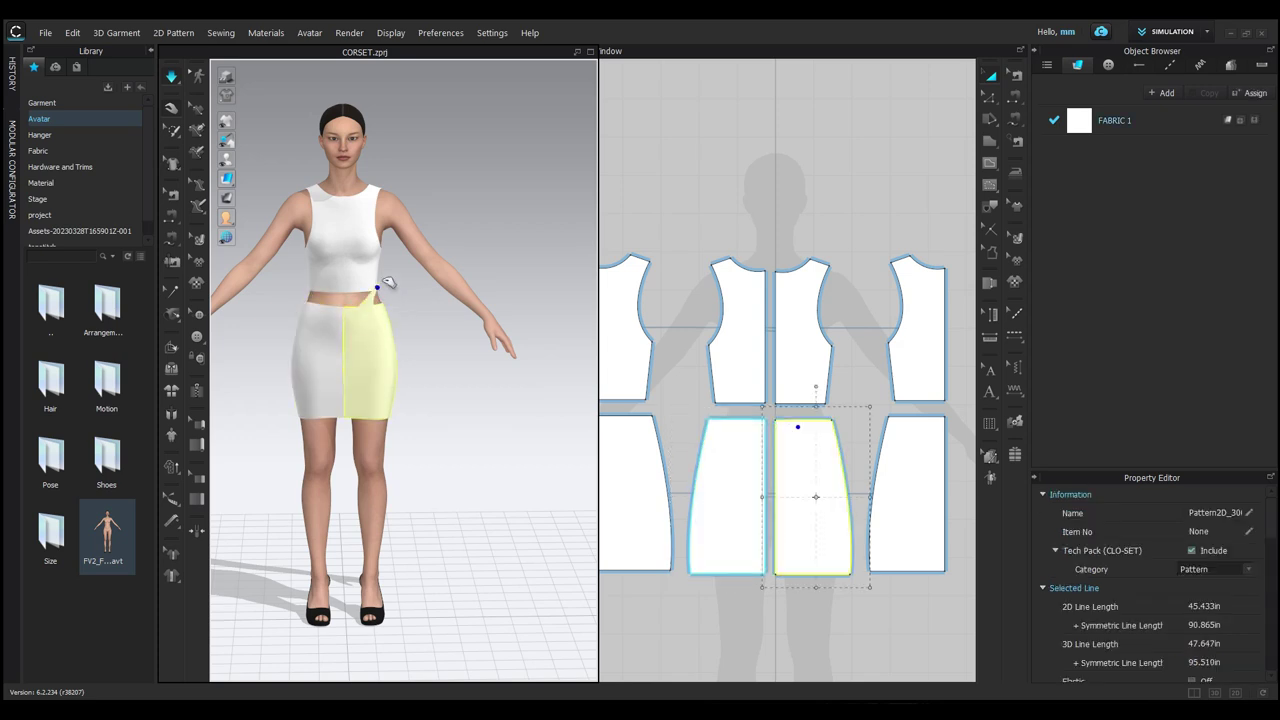
right_click_drag(397, 296, 382, 320)
left_click(372, 247)
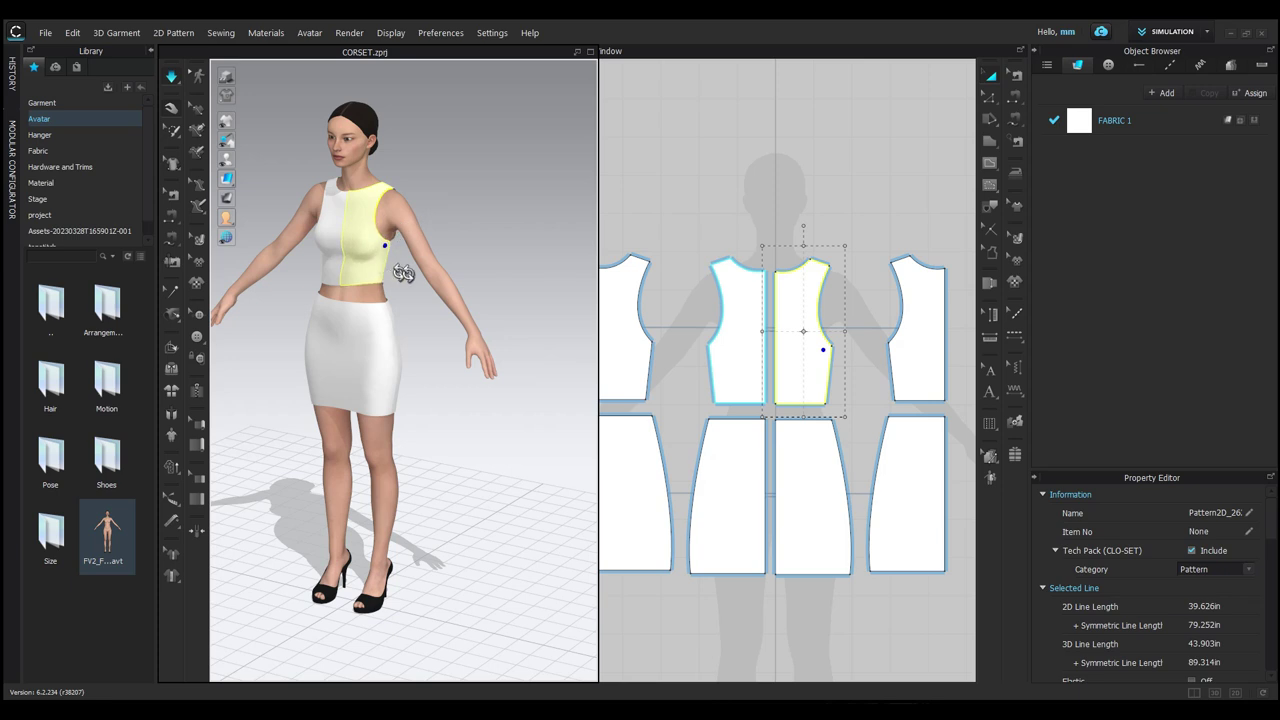
right_click_drag(403, 272, 326, 261)
left_click(314, 257)
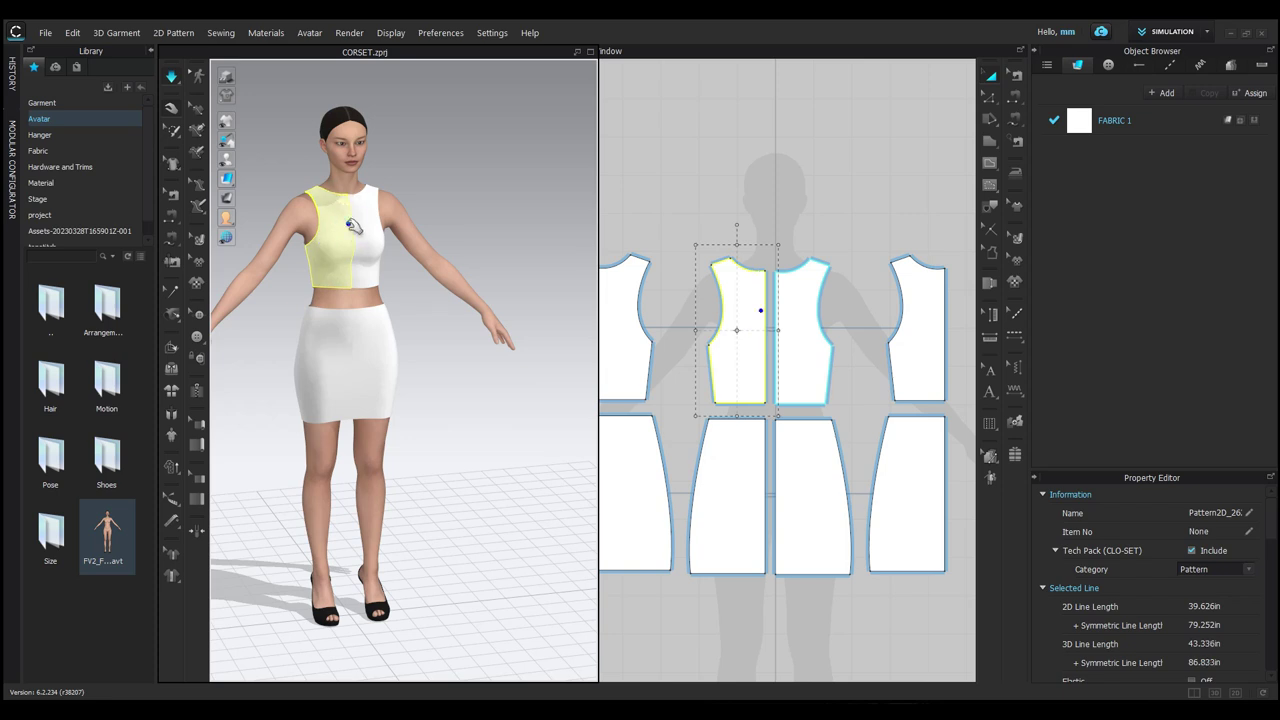
mouse_move(425, 308)
right_mouse_down()
mouse_move(124, 290)
mouse_move(277, 266)
mouse_move(430, 266)
mouse_move(75, 270)
mouse_move(657, 277)
mouse_move(400, 274)
mouse_move(432, 280)
mouse_move(443, 300)
right_mouse_up()
left_click(443, 300)
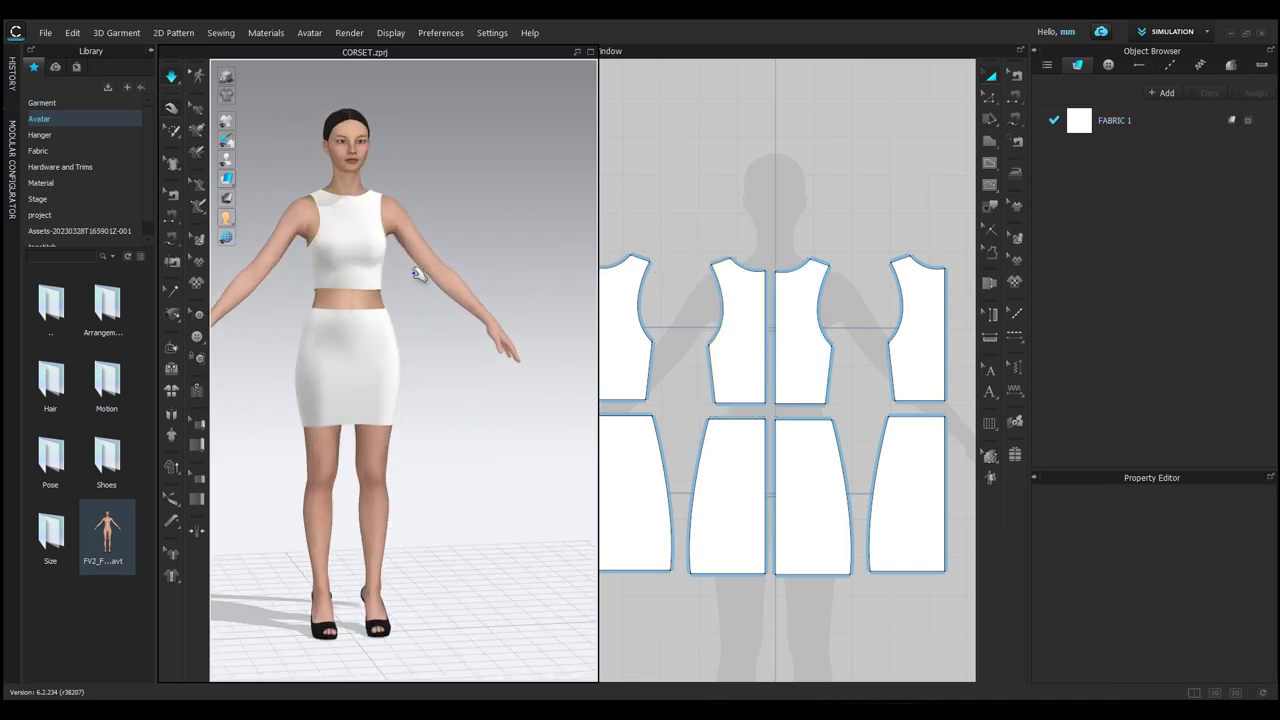